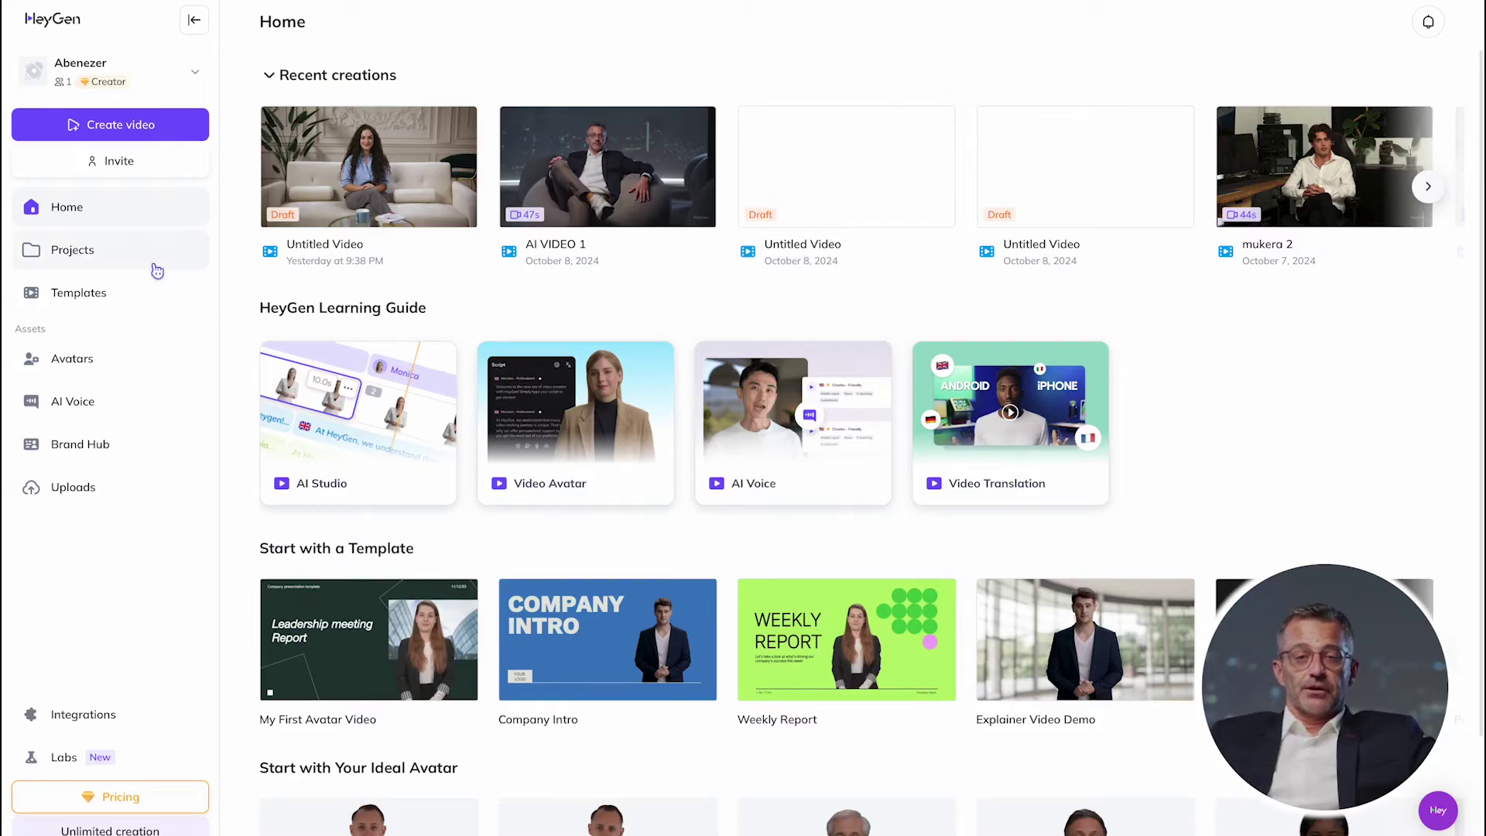
Open the avatar library and filter the public avatars to the Casual category.
scroll(1228, 341, "down", 2)
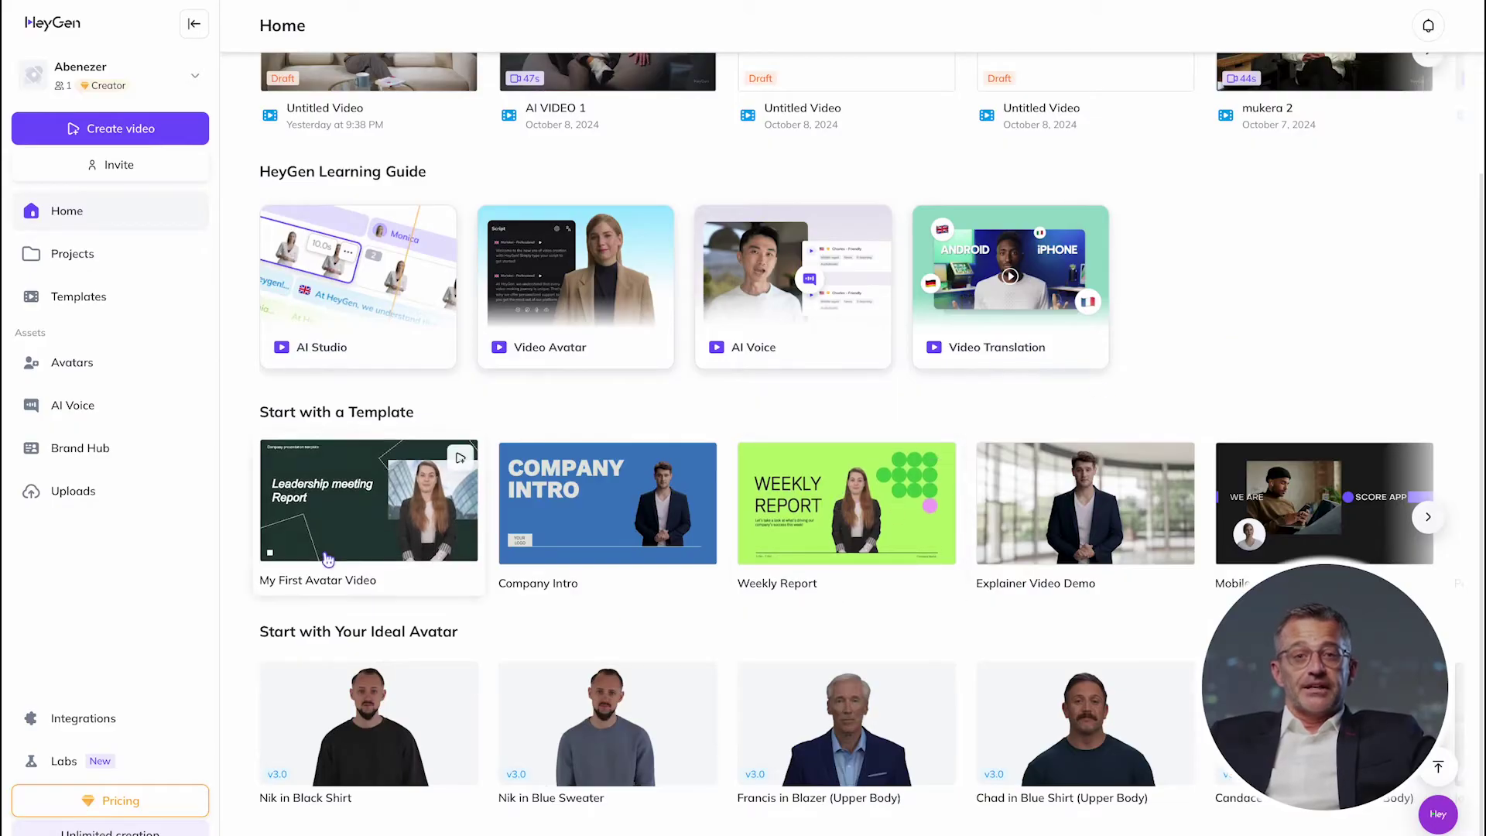
left_click(103, 376)
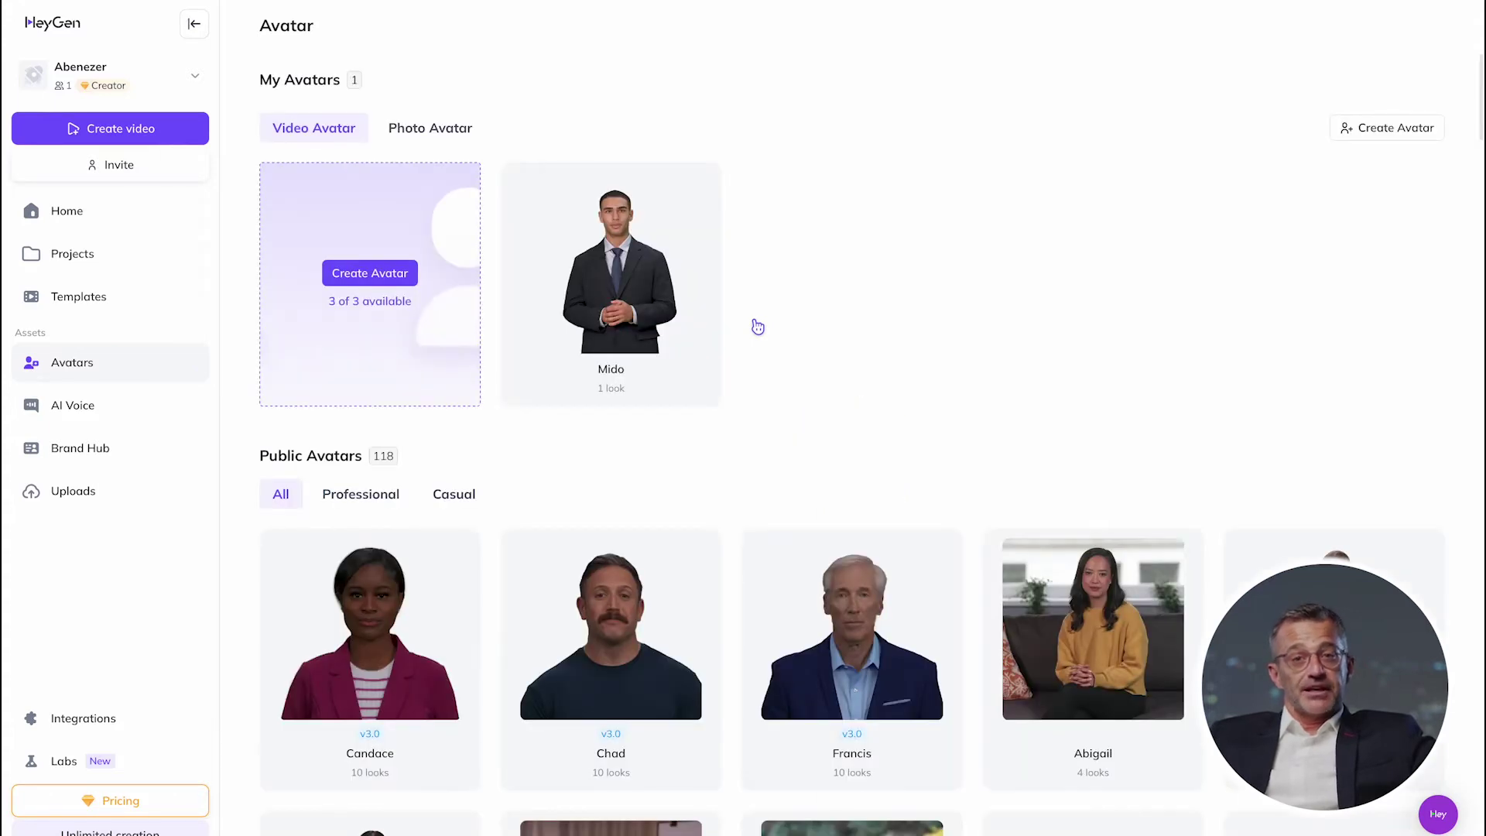
scroll(462, 434, "down", 3)
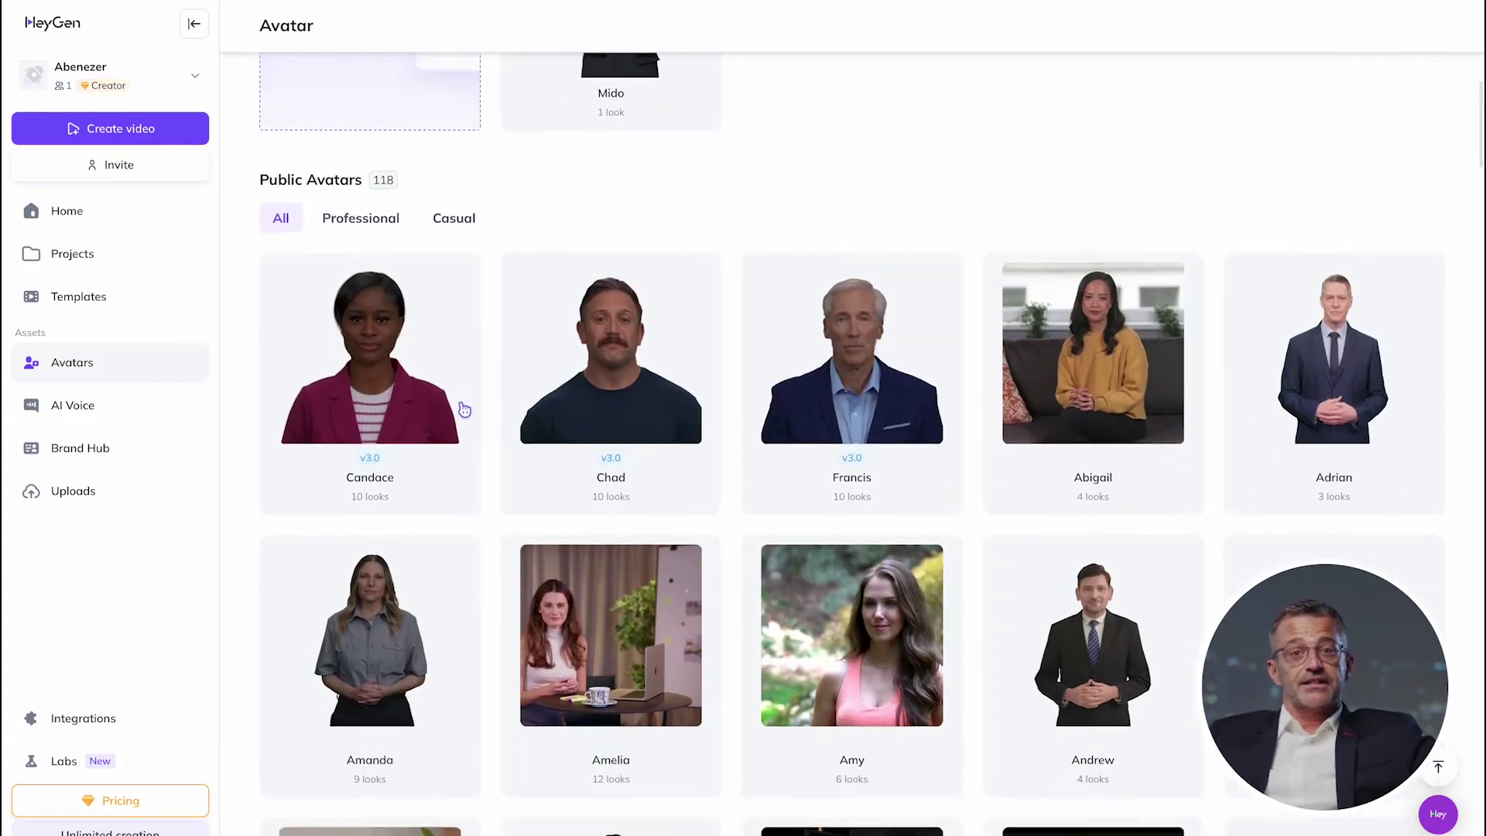
left_click(463, 220)
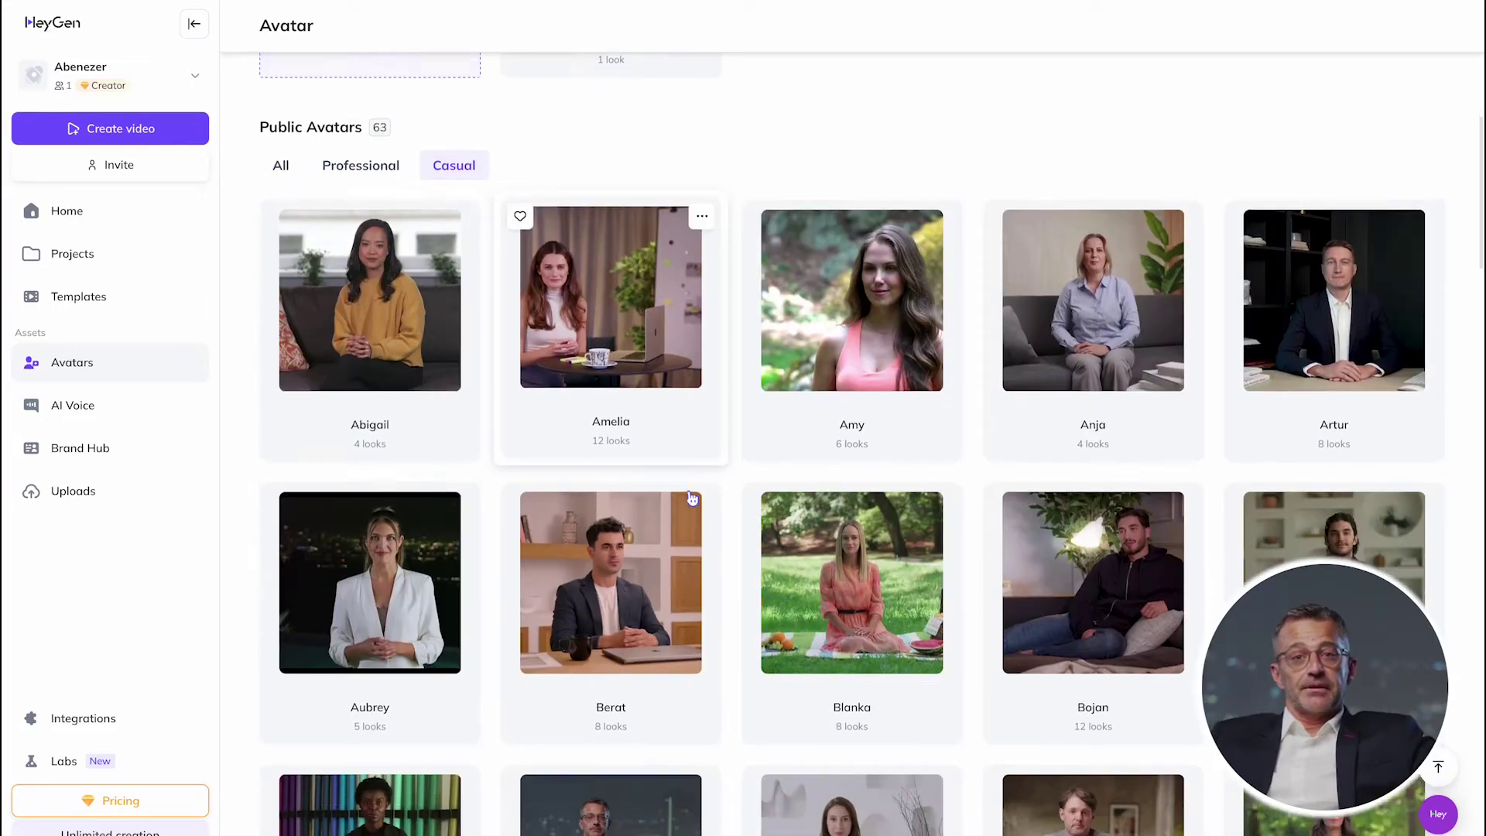
Browse the casual public avatars and open the looks available for Conrad.
scroll(693, 498, "down", 3)
mouse_move(693, 498)
scroll(693, 498, "down", 15)
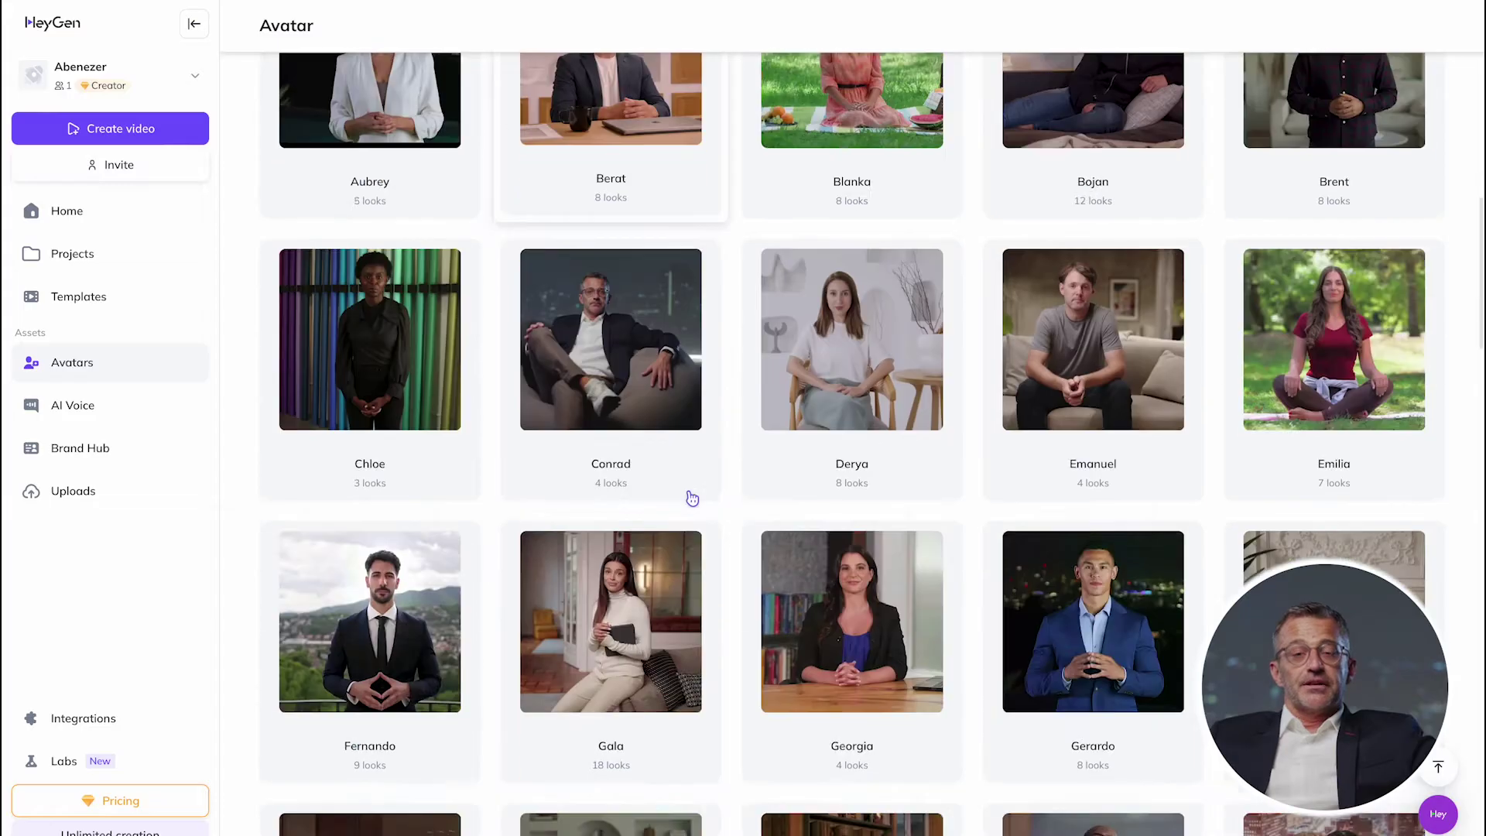
scroll(693, 499, "up", 10)
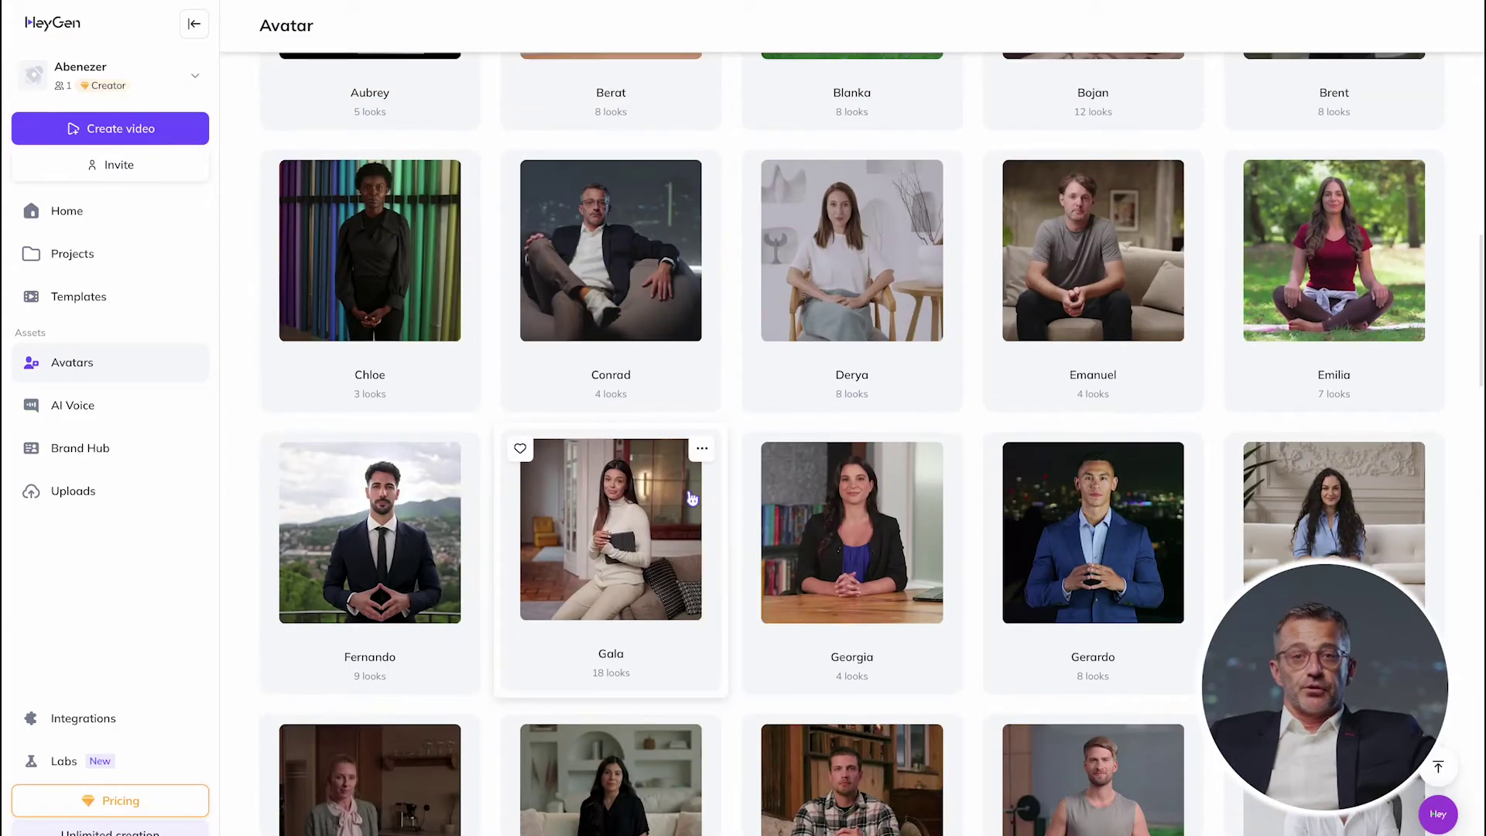
left_click(652, 292)
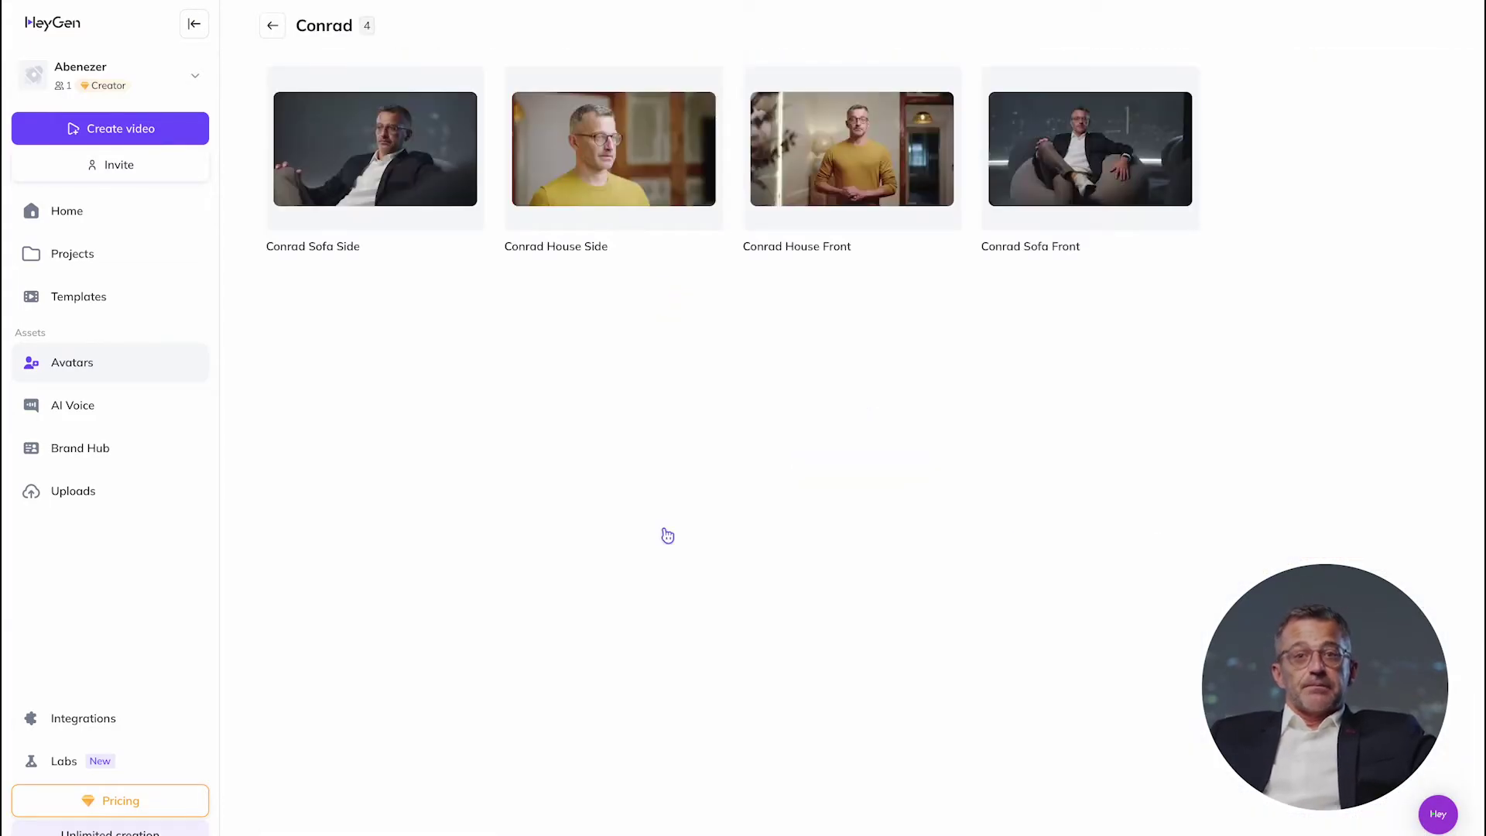
Create a video in AI Studio with the Conrad Sofa Side look and play its preview.
mouse_move(377, 159)
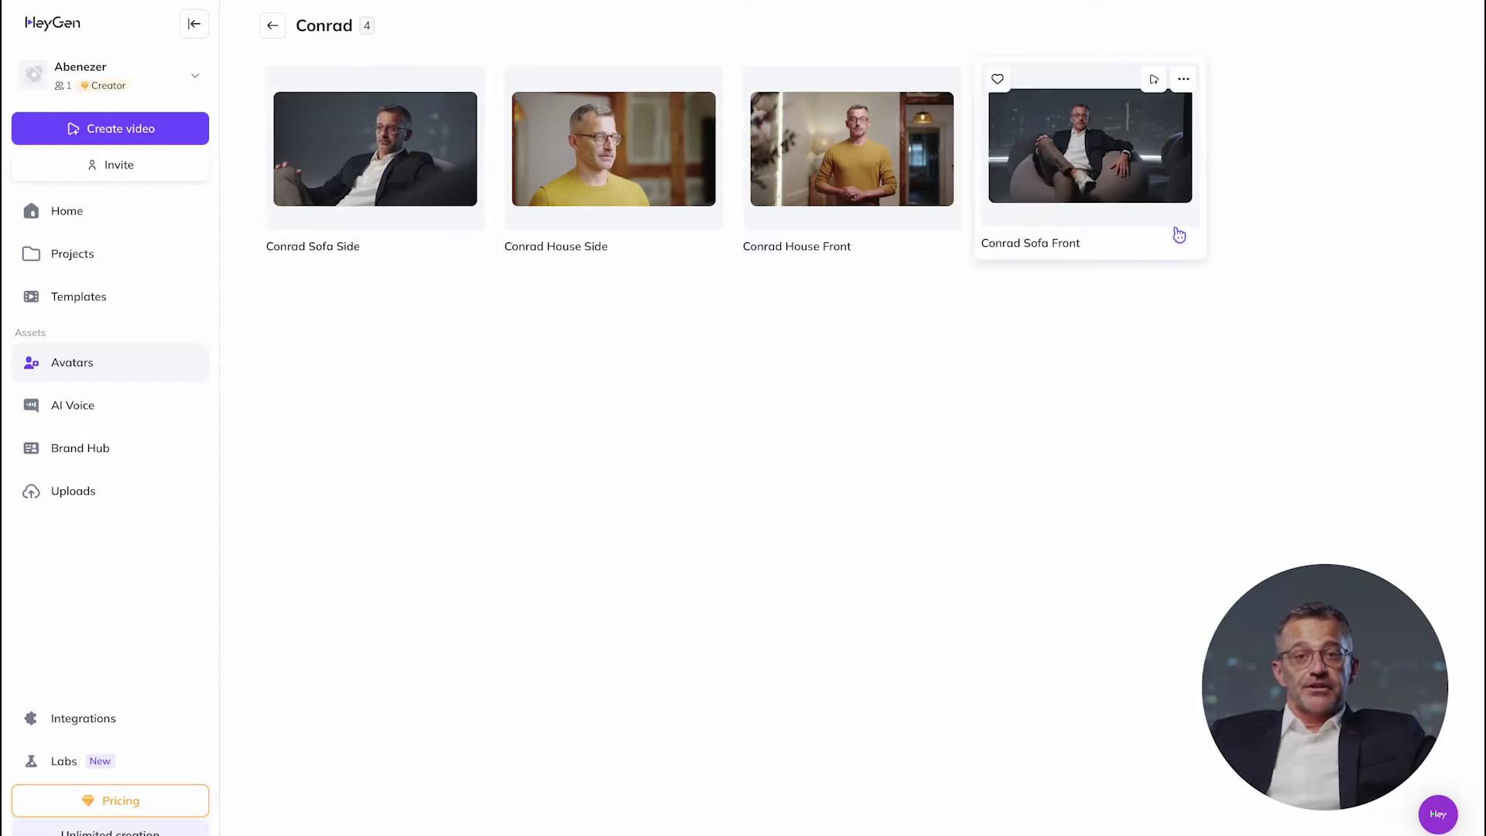
left_click(370, 216)
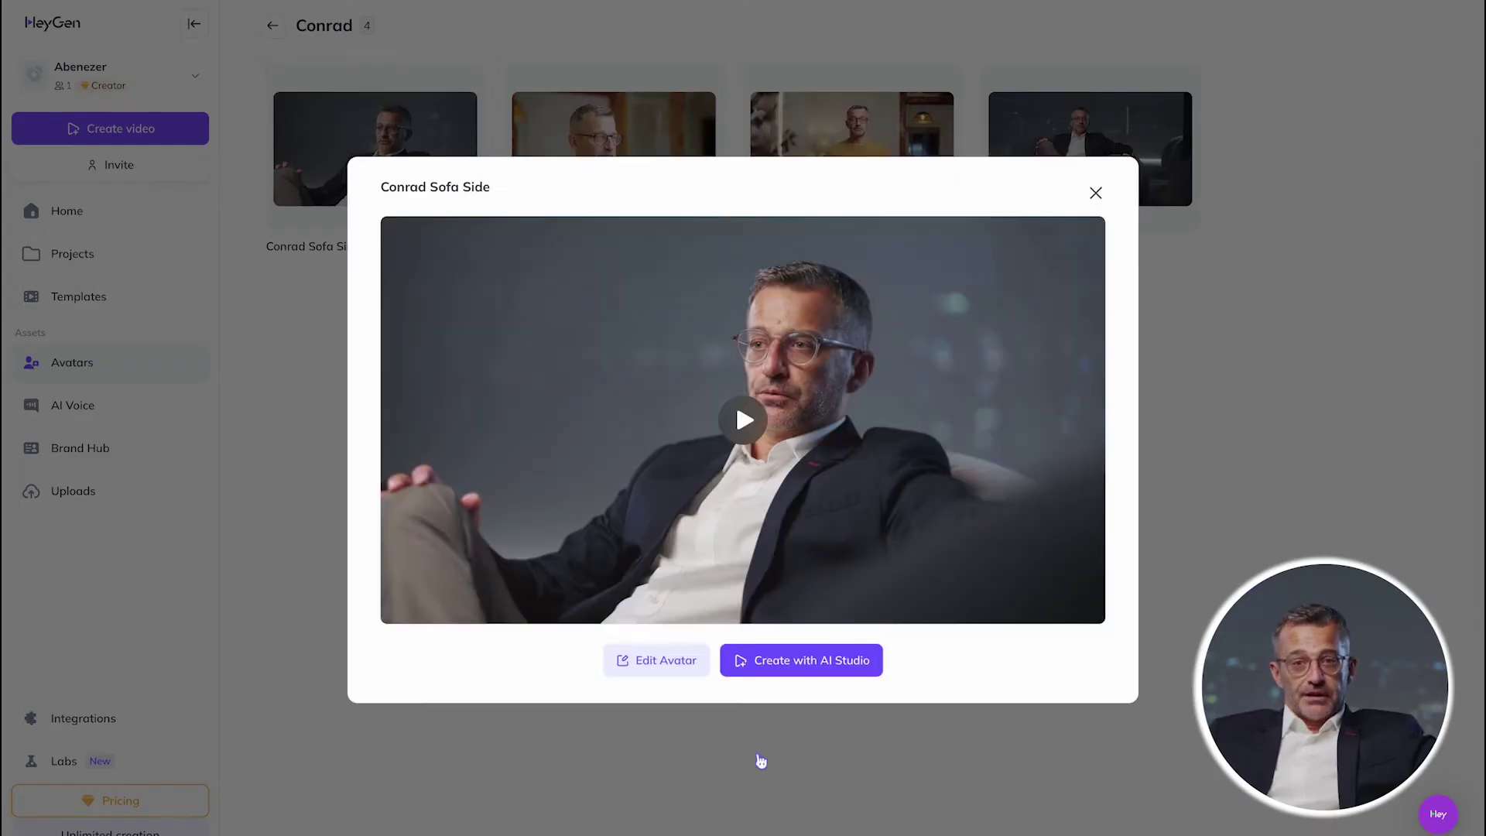
left_click(855, 673)
left_click(855, 673)
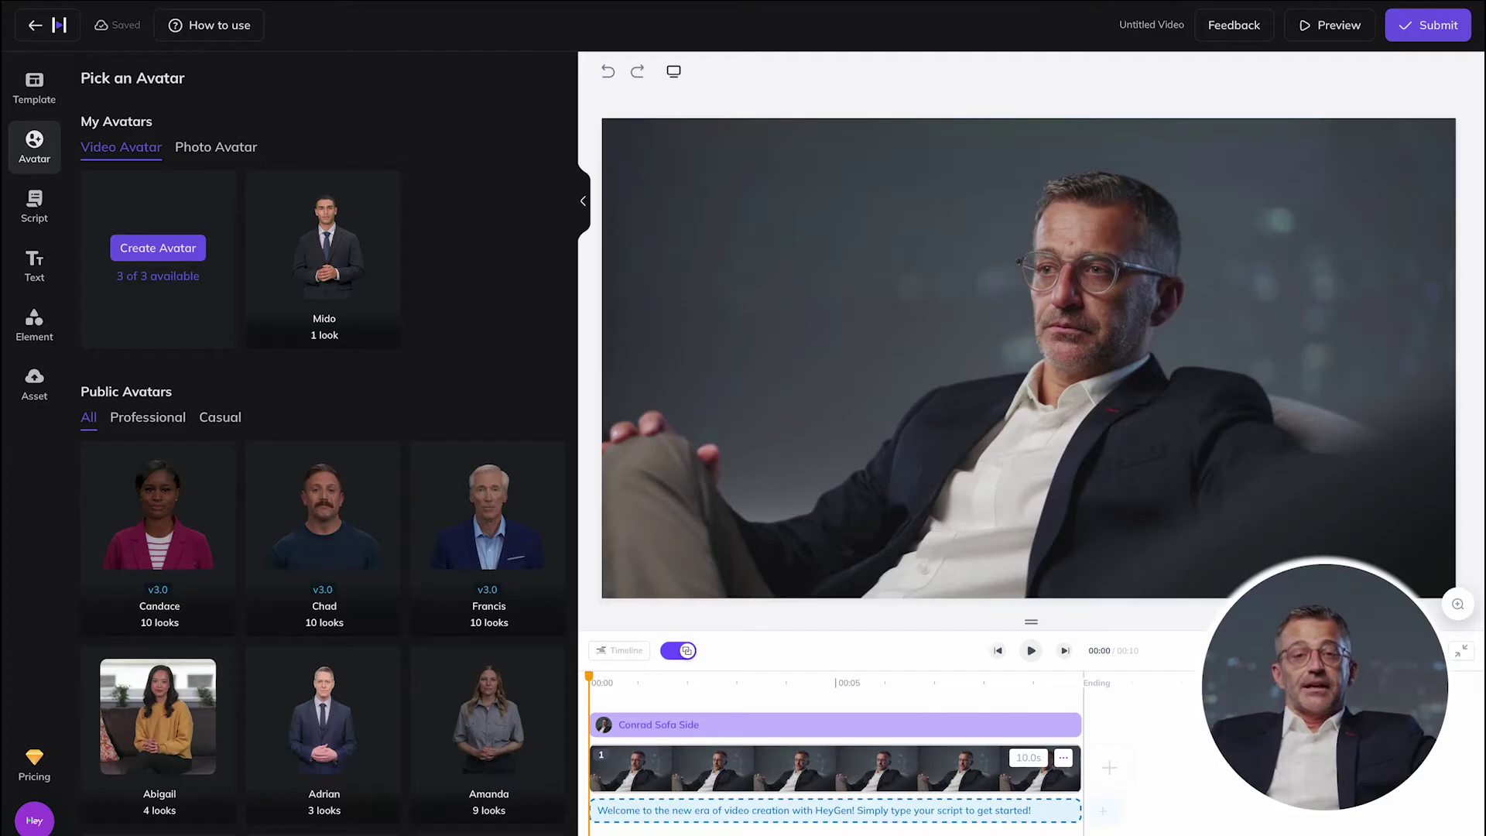
left_click(1031, 652)
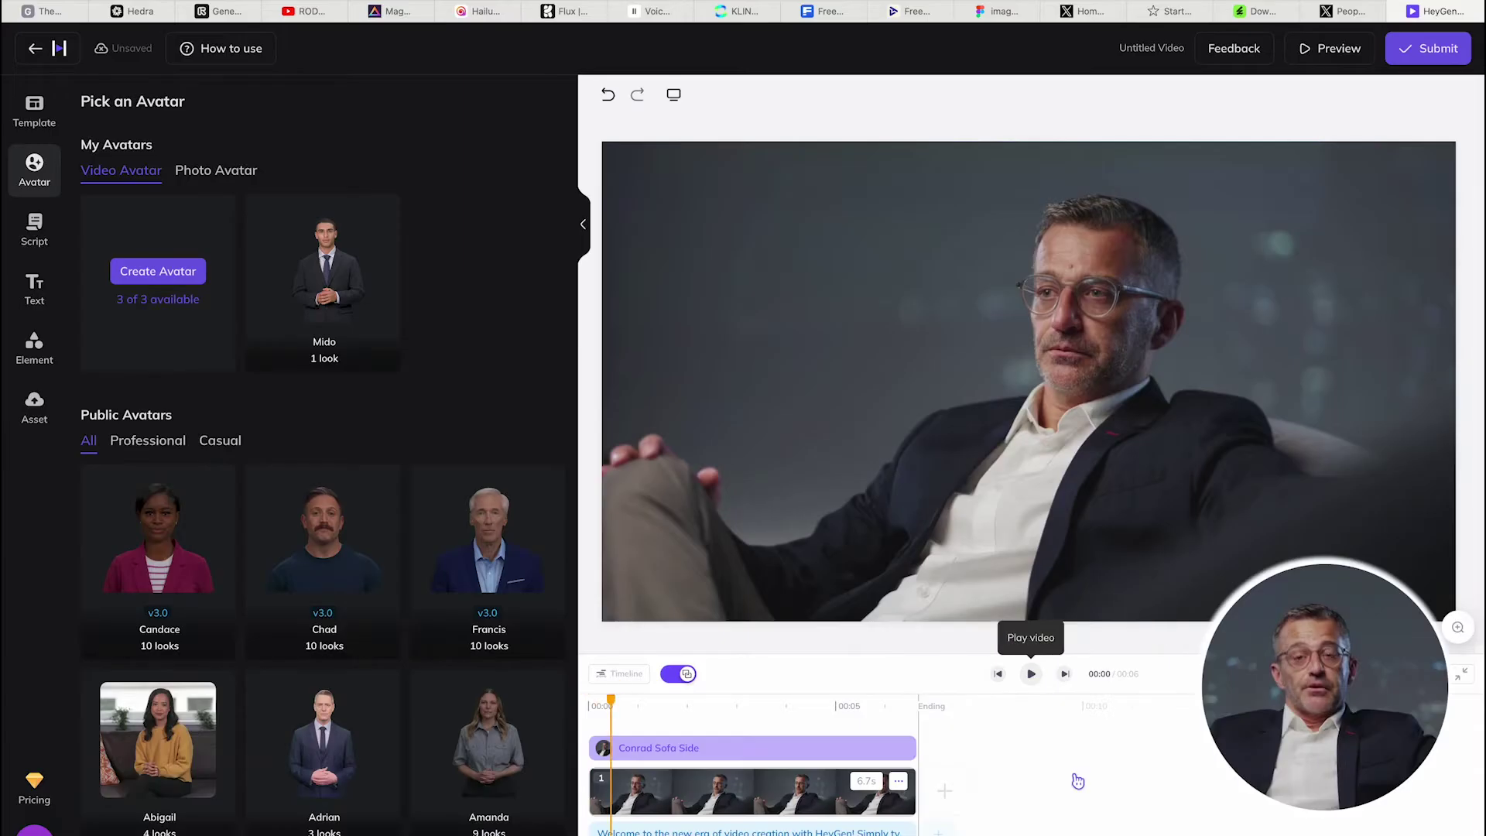
Replace the first scene's default script text with a short greeting that introduces the speaker by name.
left_click(697, 831)
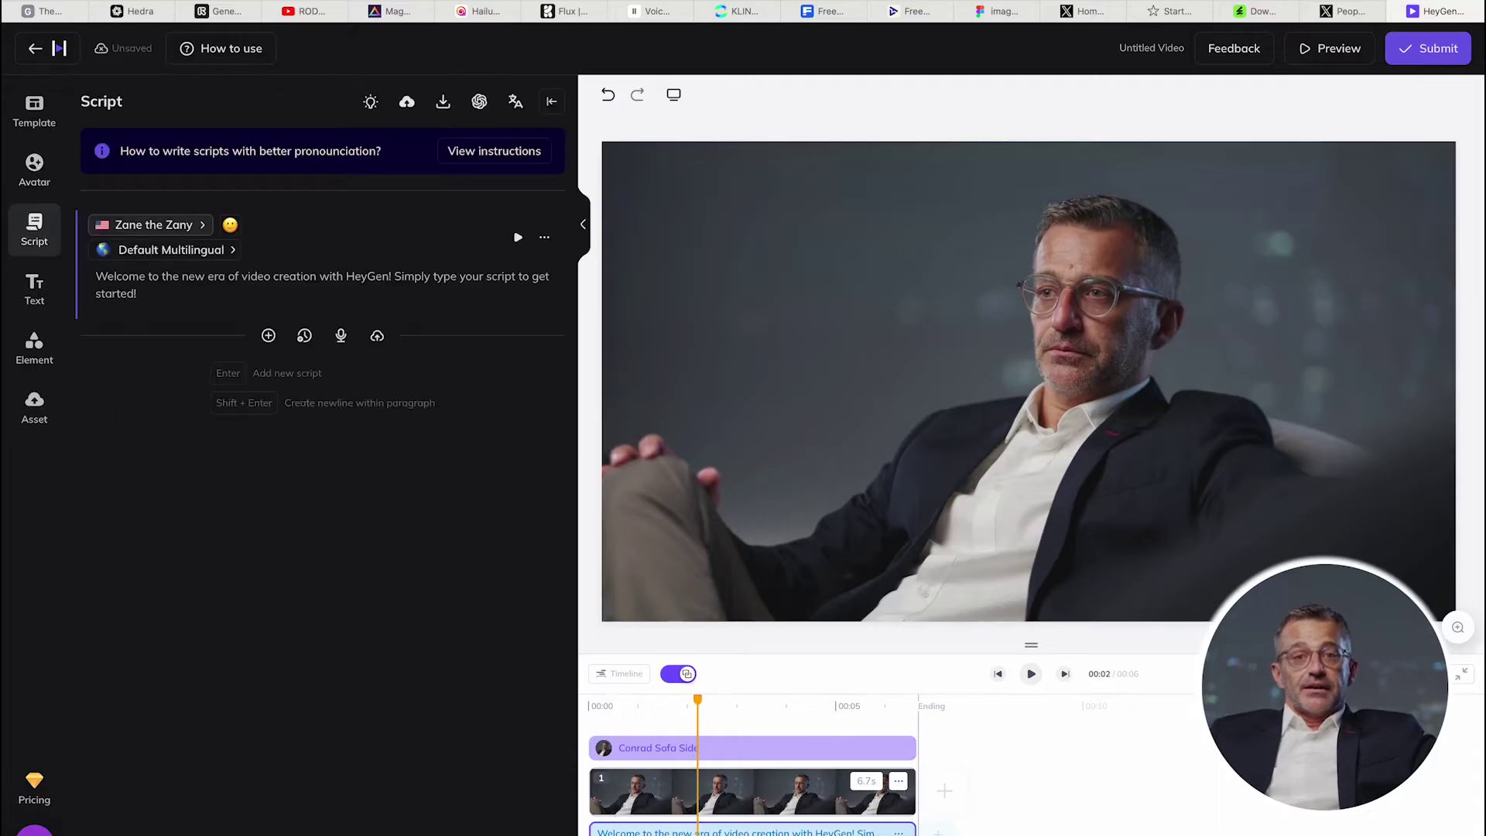
left_click(601, 832)
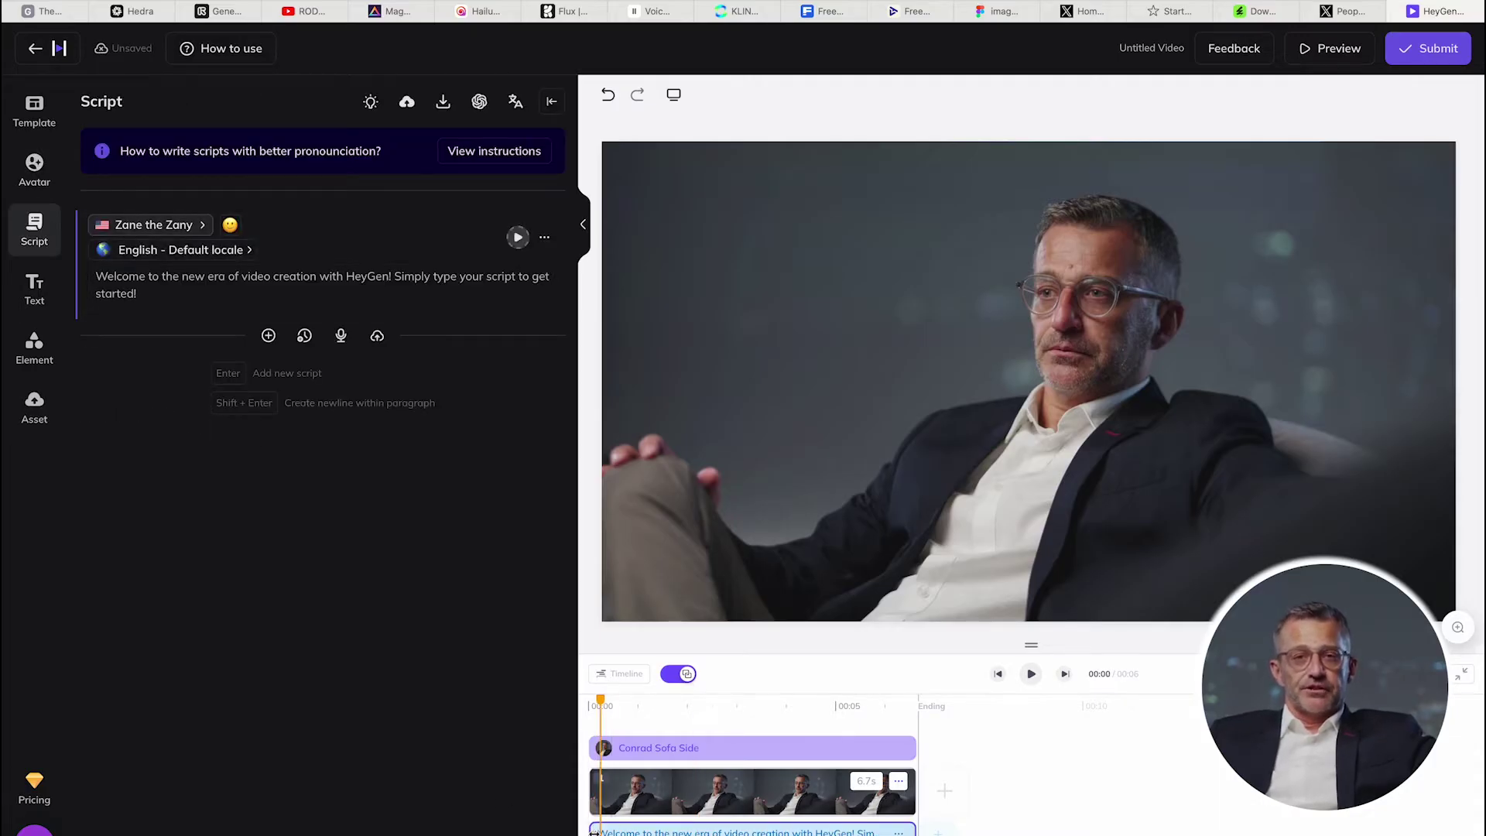
left_click(149, 302)
left_click(96, 279, "shift")
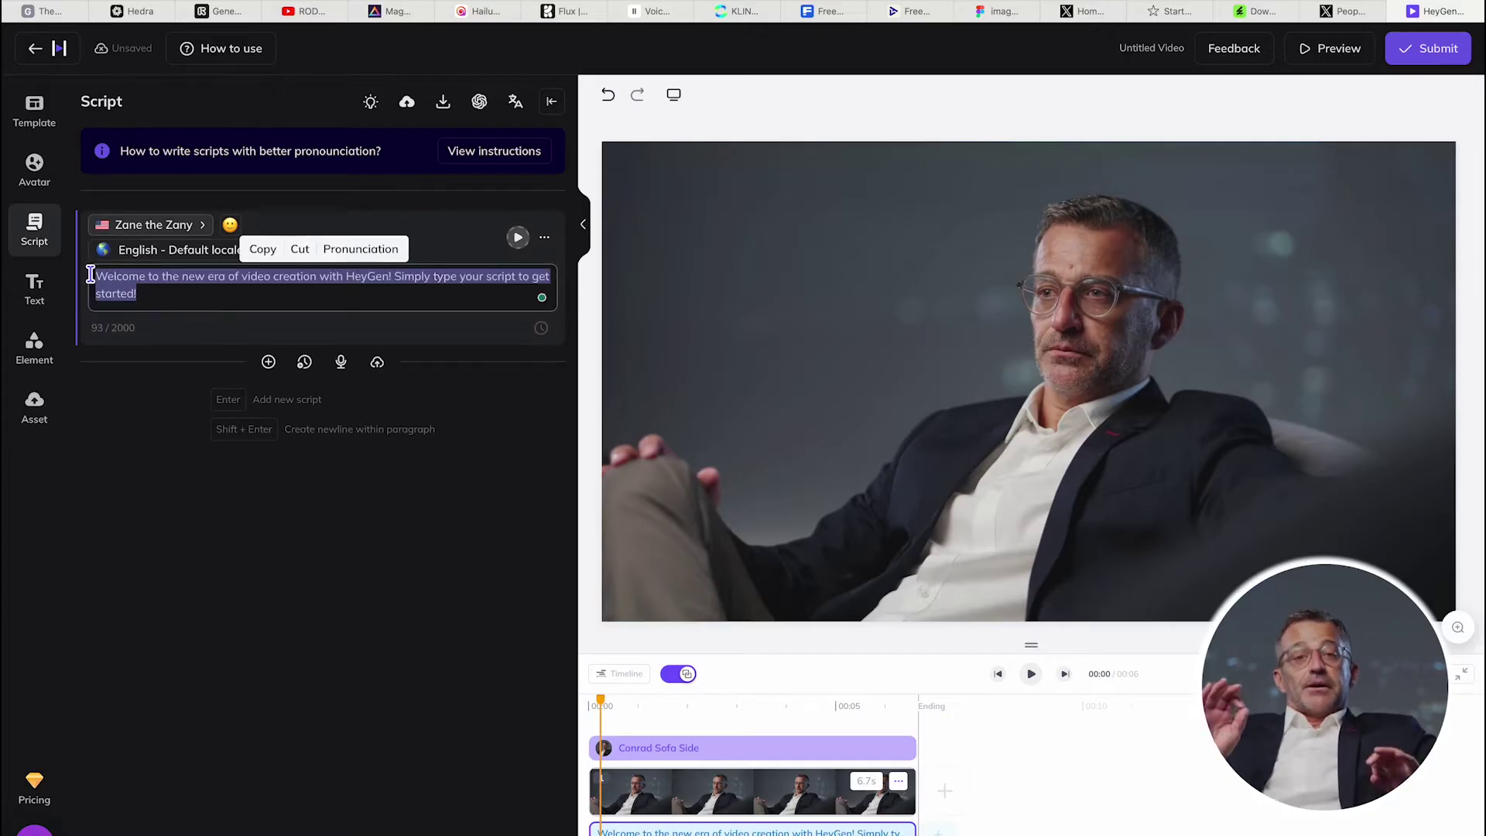
type("h")
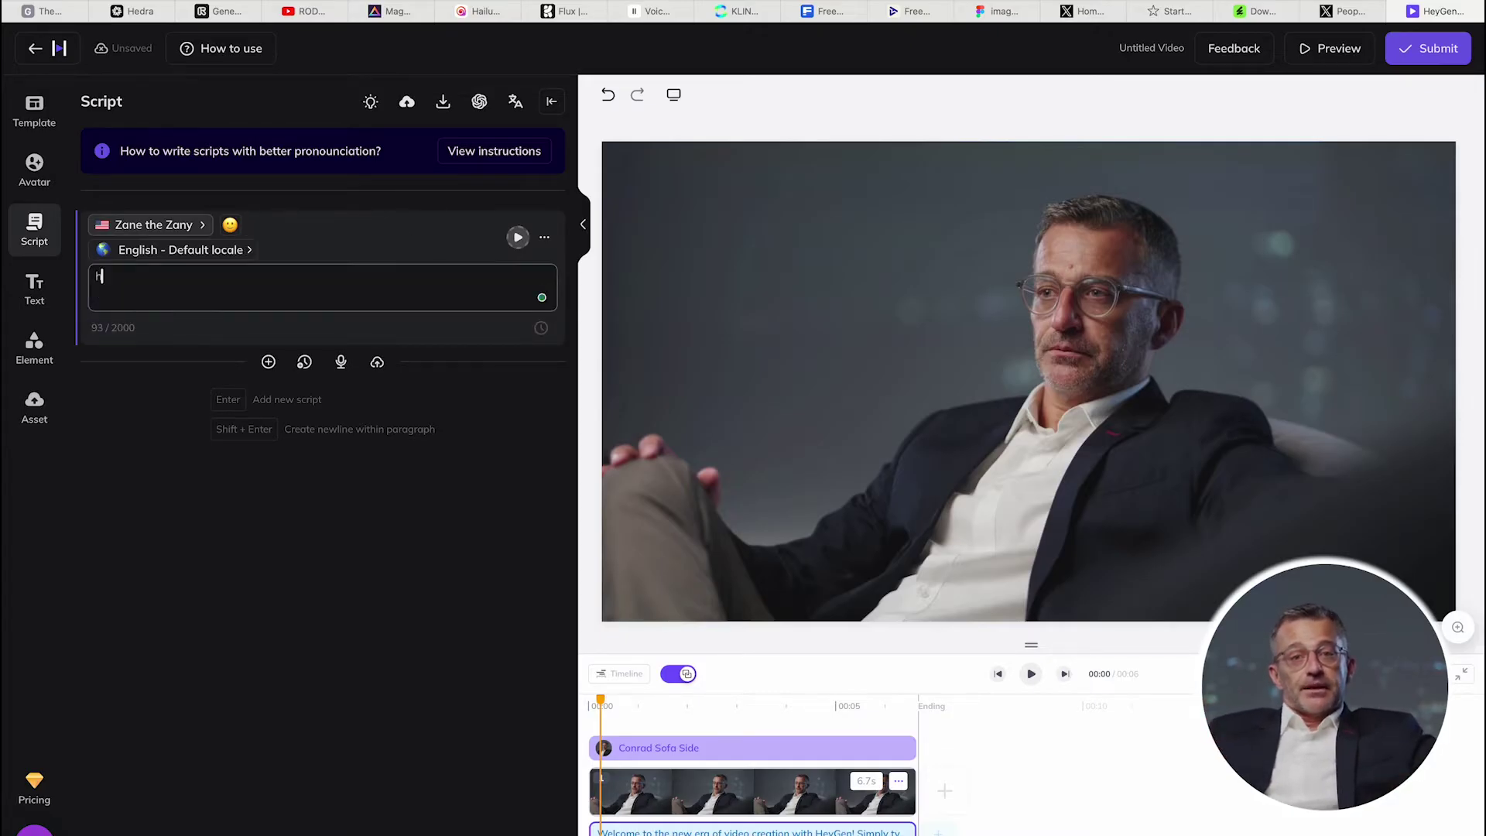
type("i my na")
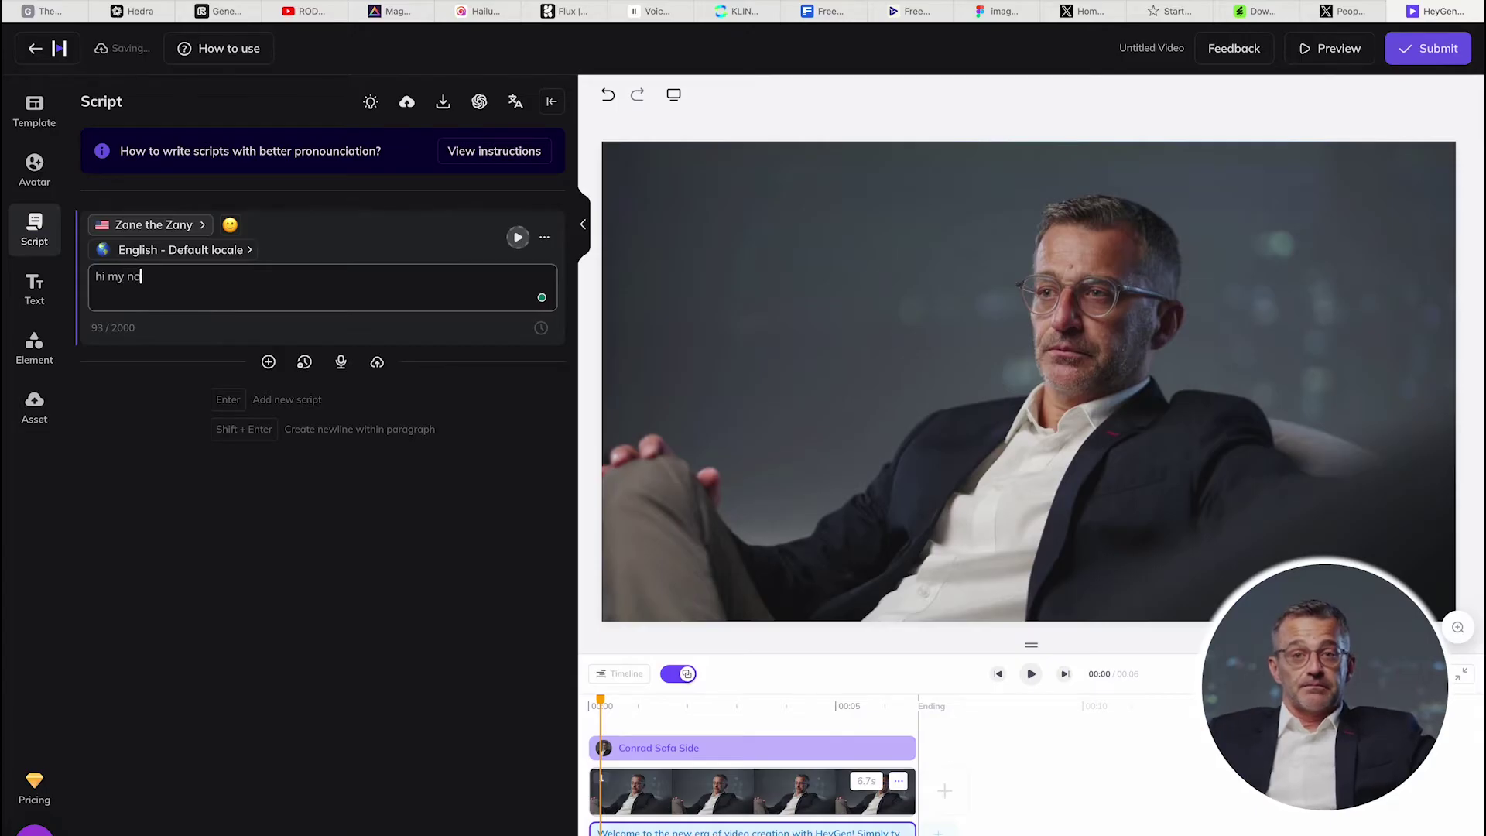
type("me is dbenezer")
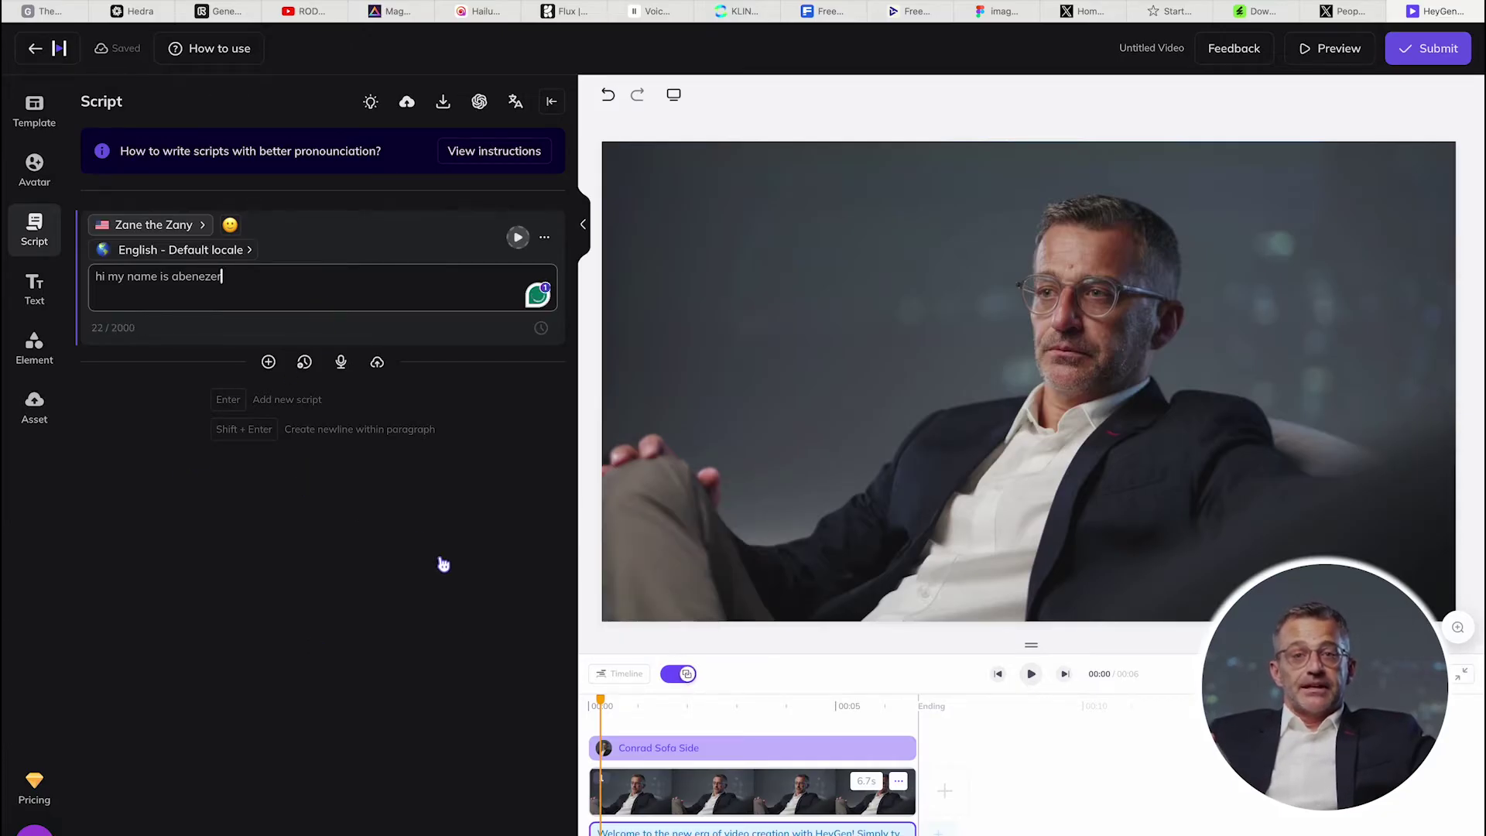
left_click(504, 806)
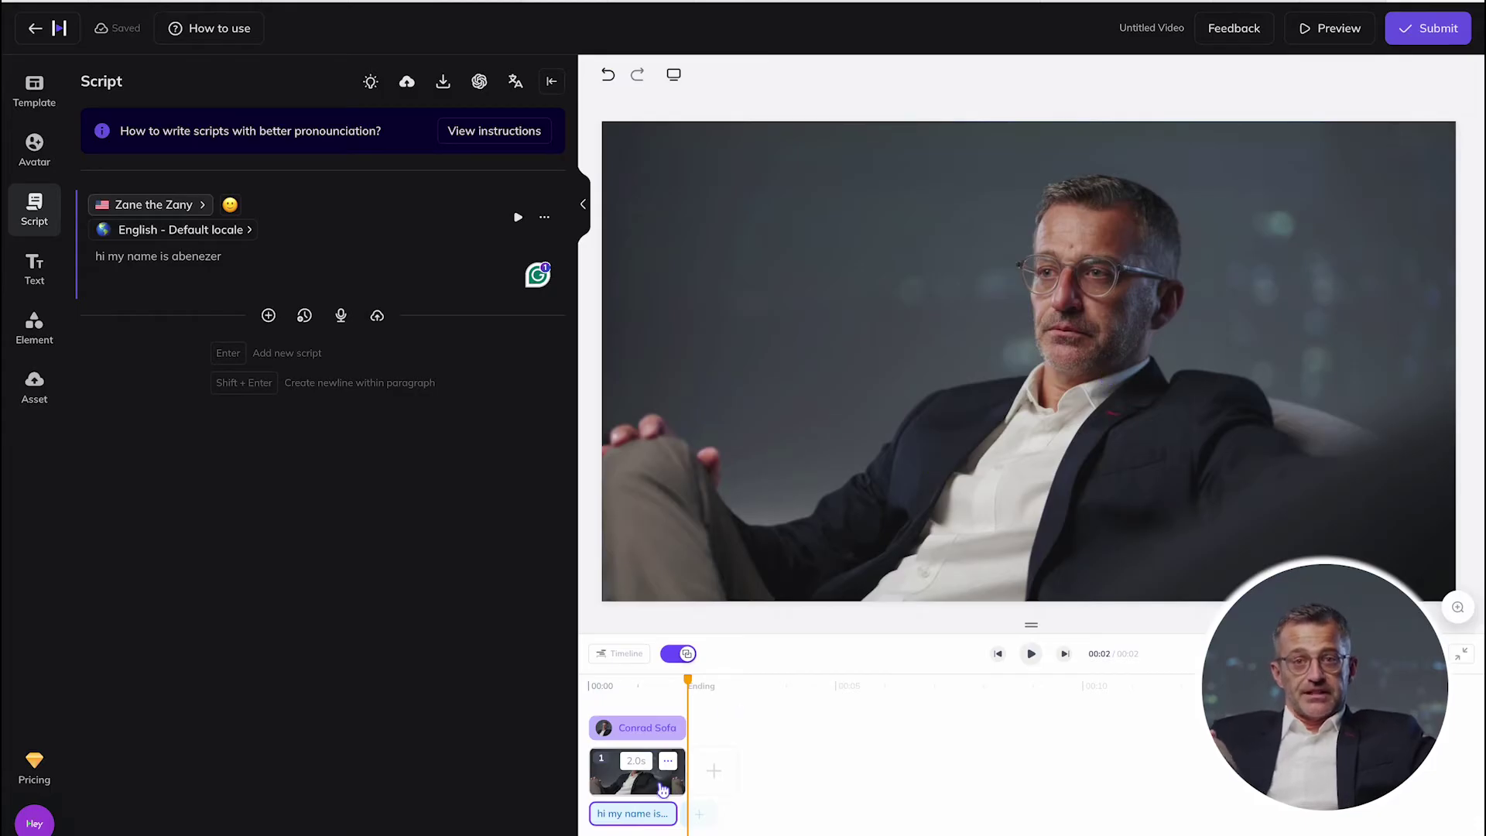
Delete the script clip from the video's timeline.
left_click(643, 815)
key("Delete")
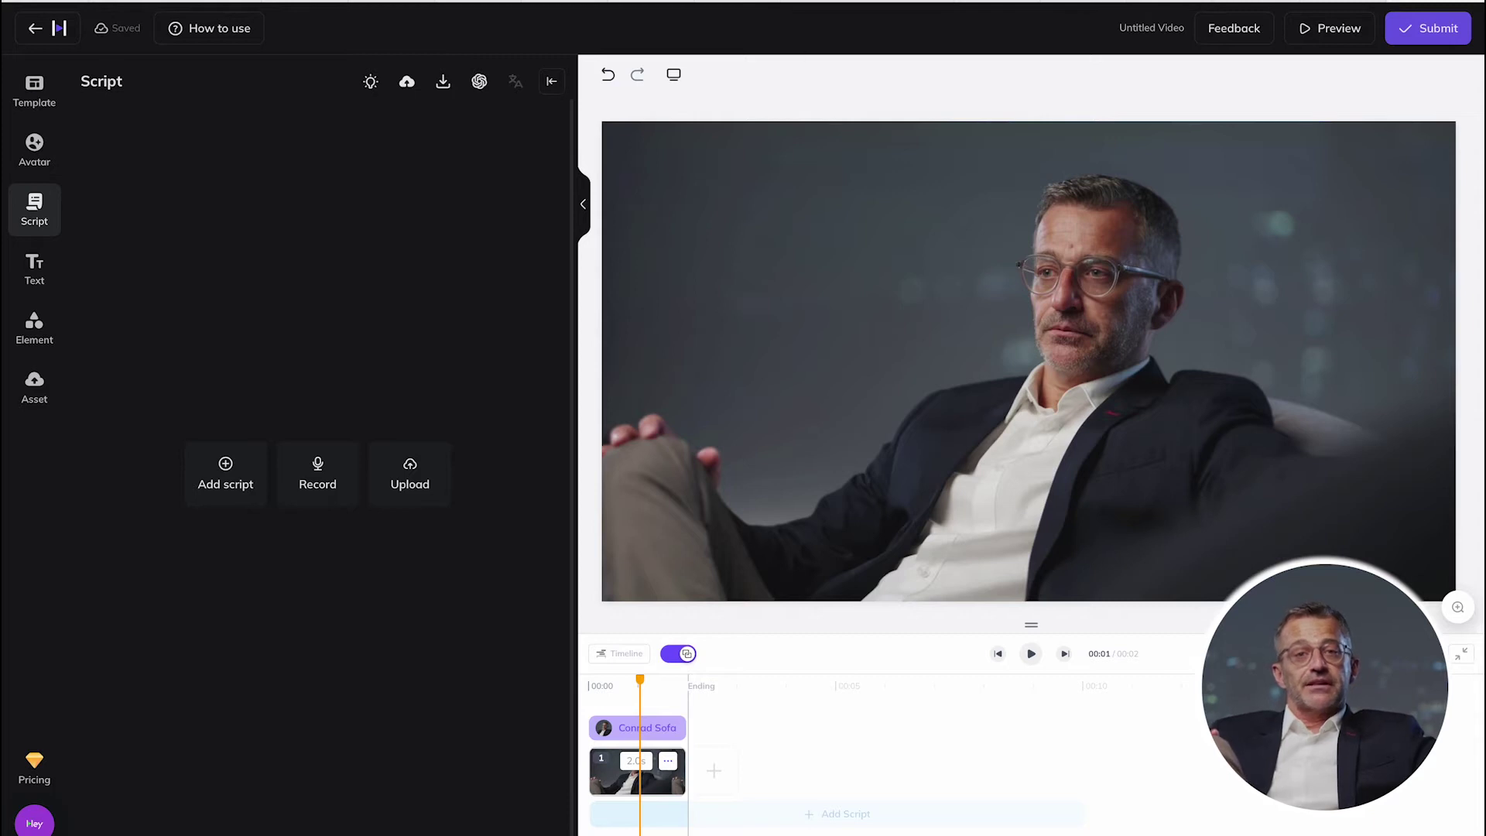
Switch to ElevenLabs and examine the languages supported by the Eleven Multilingual v2 model for text to speech.
left_click(650, 1)
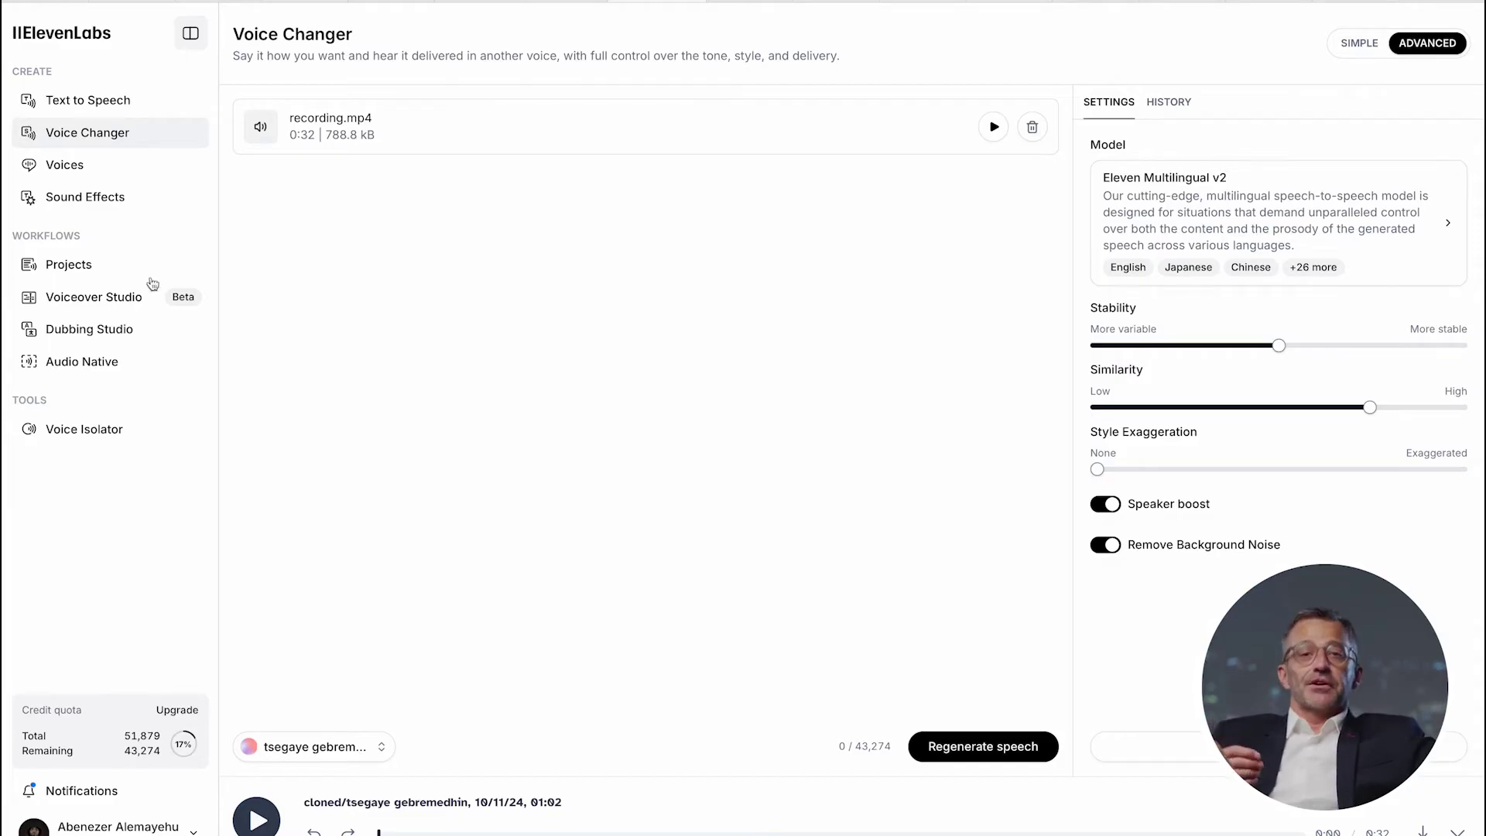
left_click(93, 115)
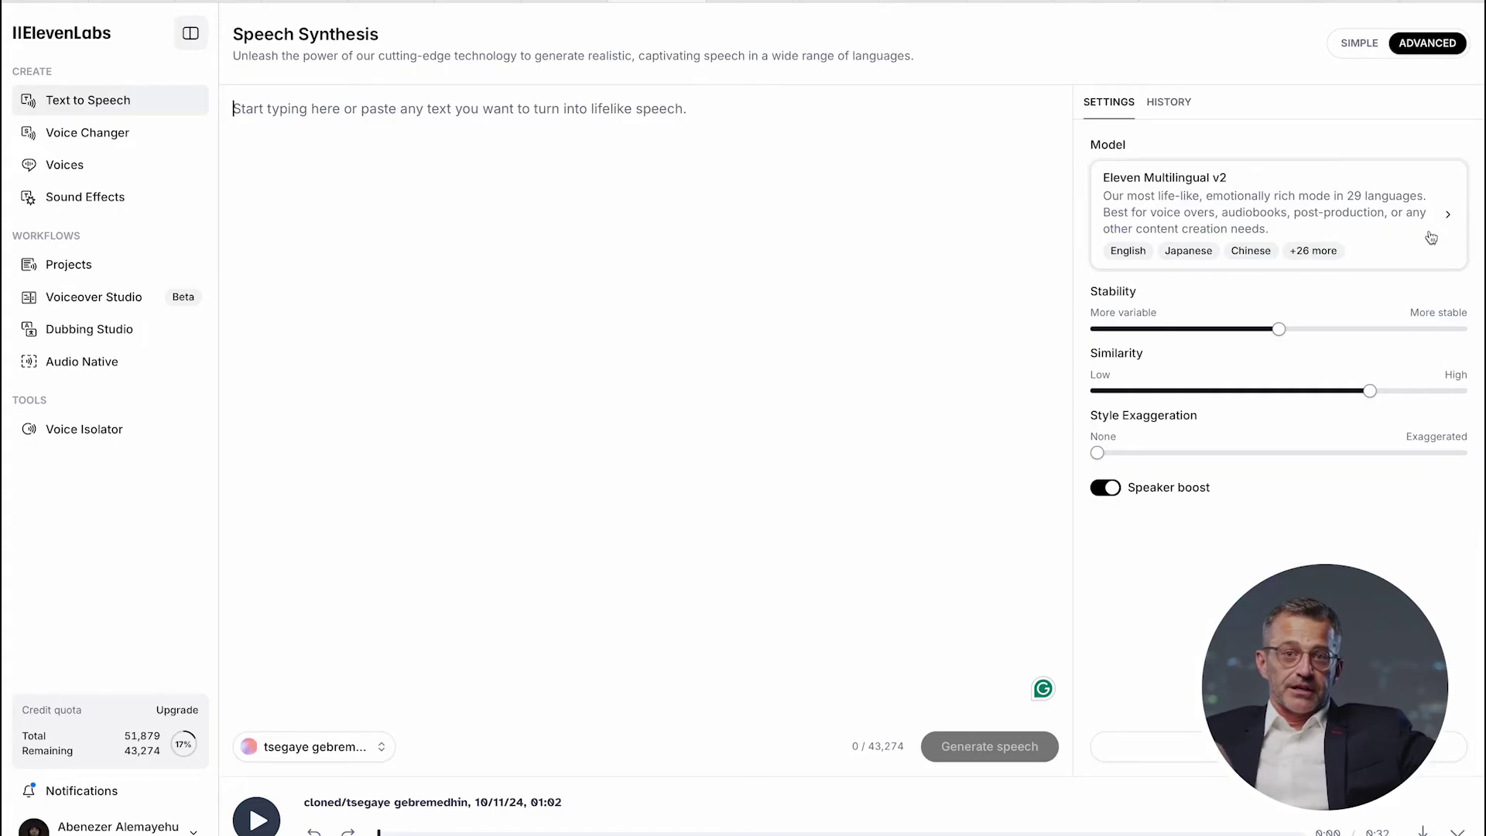
left_click(1323, 260)
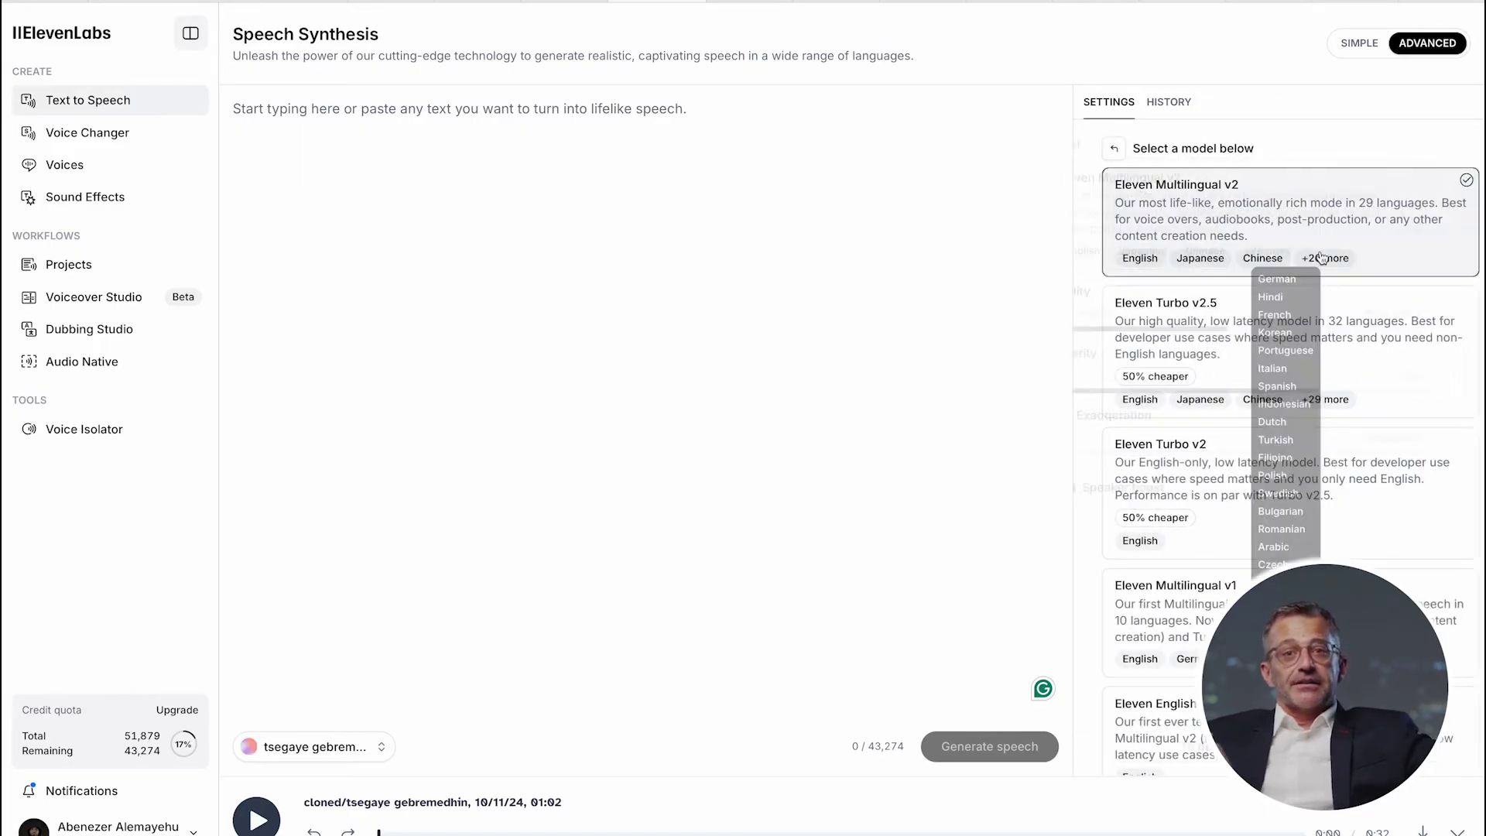
scroll(1284, 532, "down", 1)
scroll(1284, 532, "up", 2)
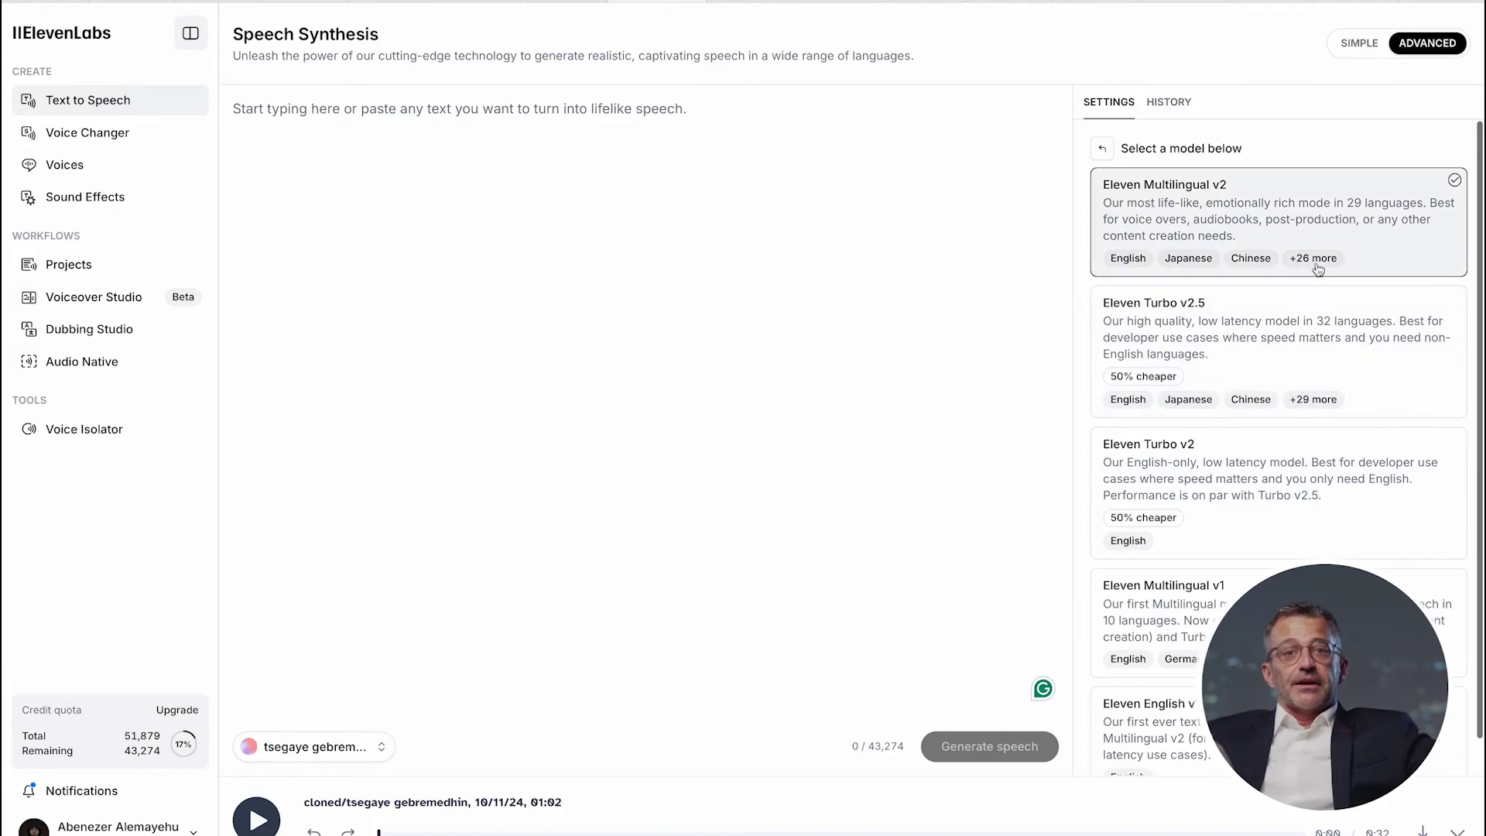
mouse_move(1315, 263)
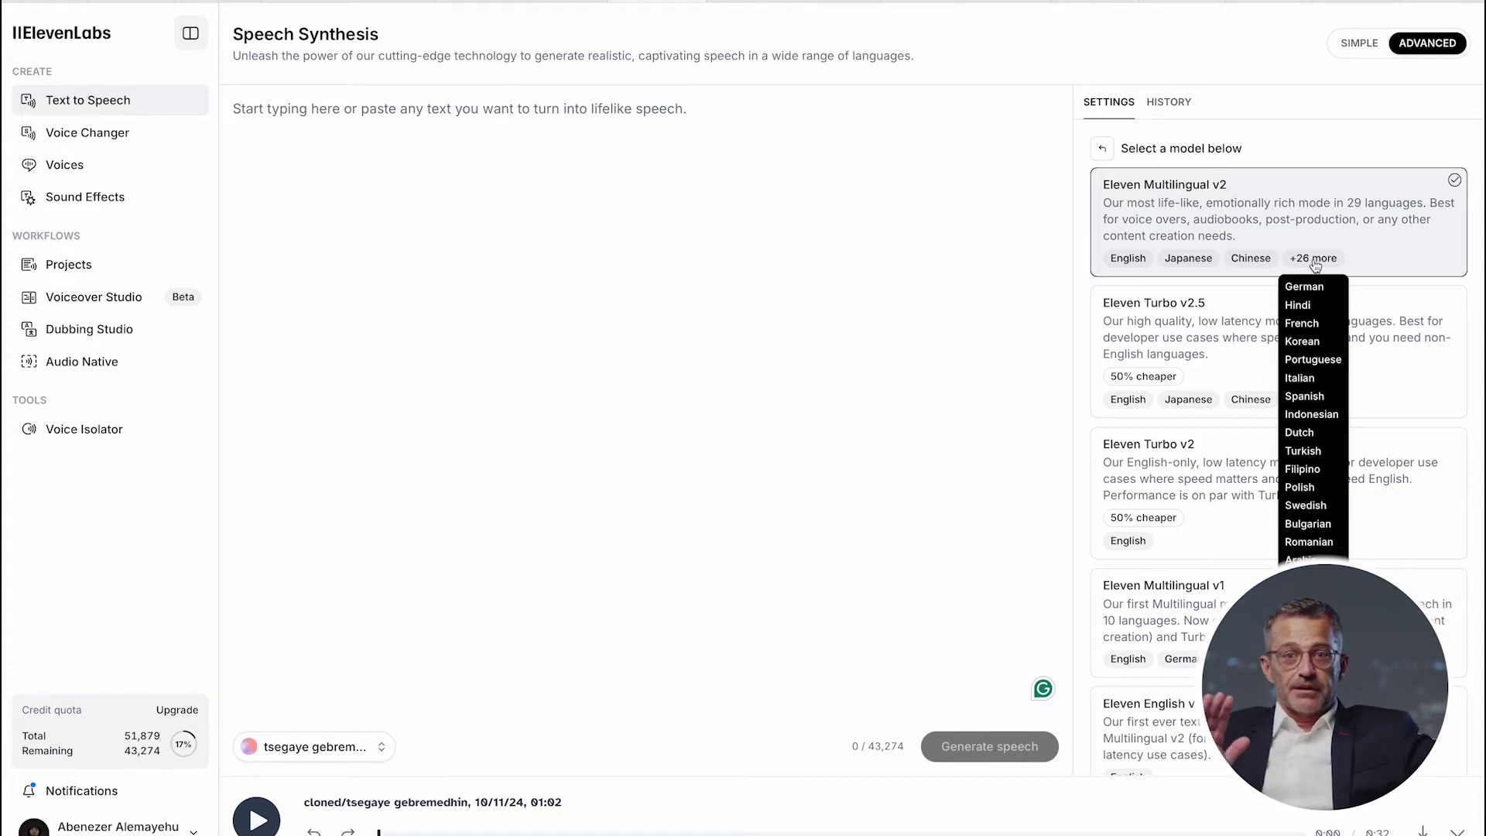
left_click(1372, 263)
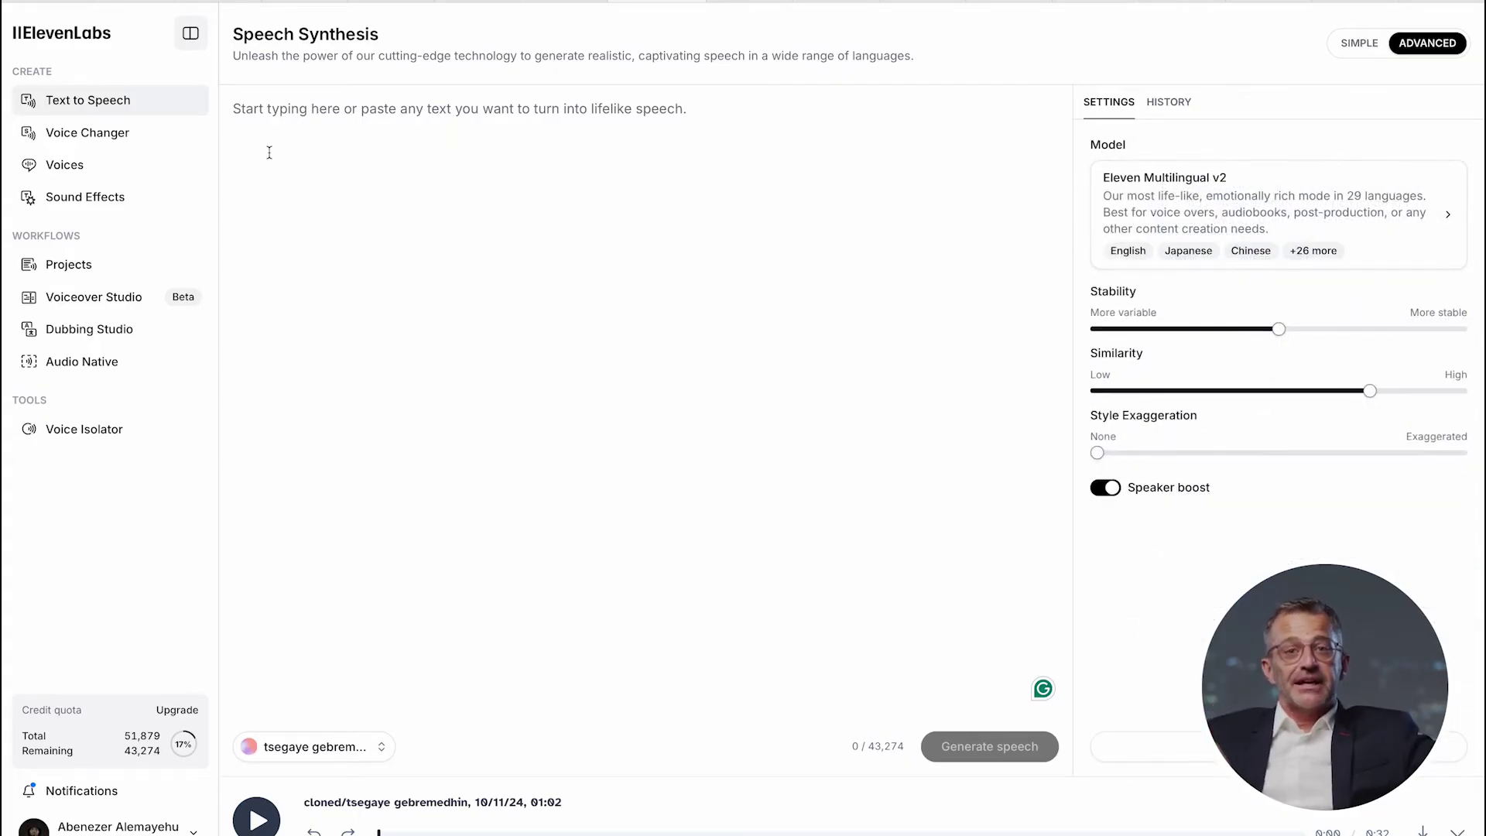
Start a new Instant Voice Cloning voice from the My voices list and name it gashe.
left_click(110, 136)
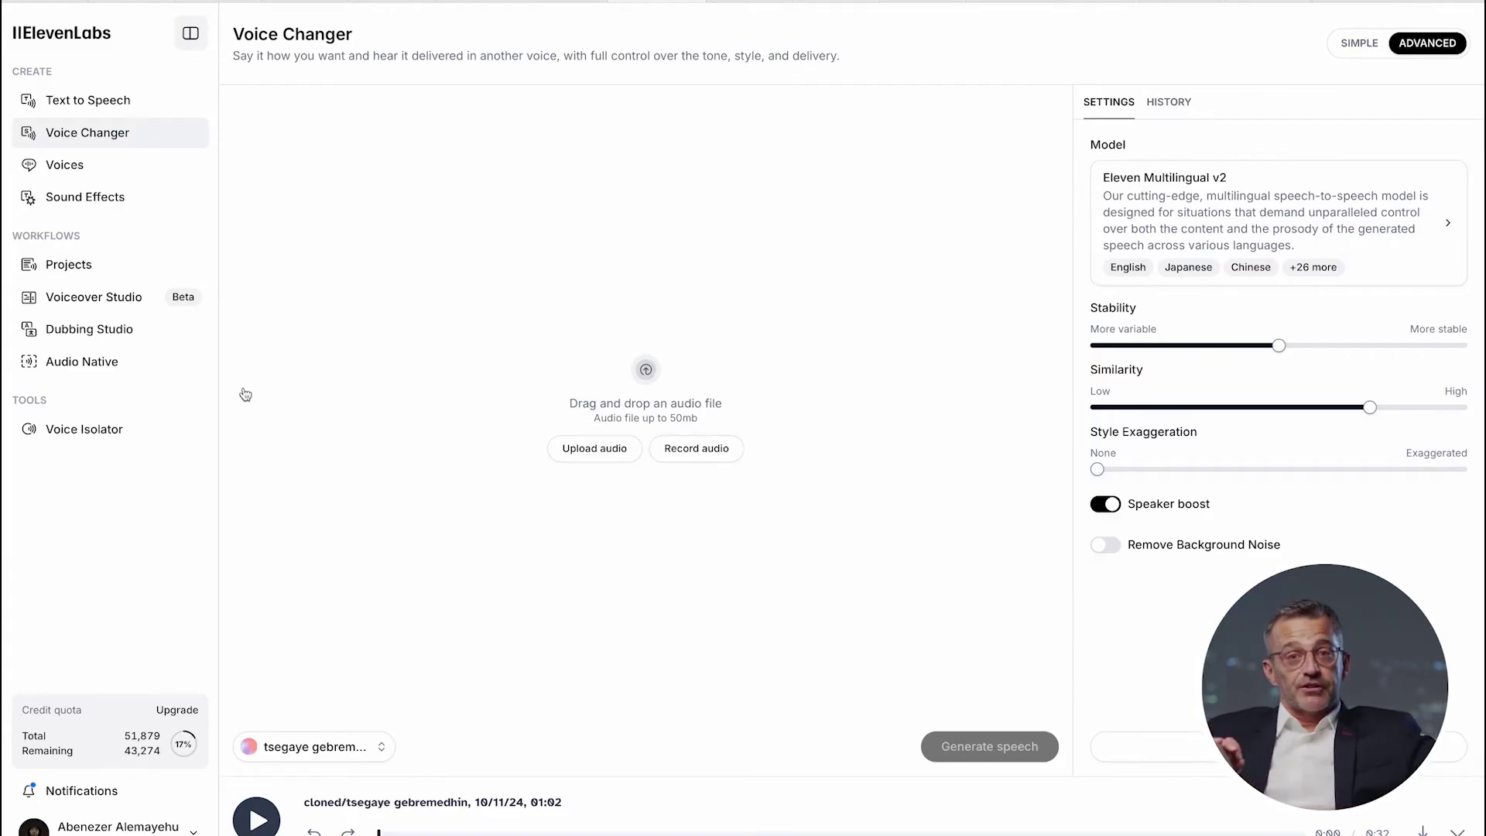
left_click(134, 169)
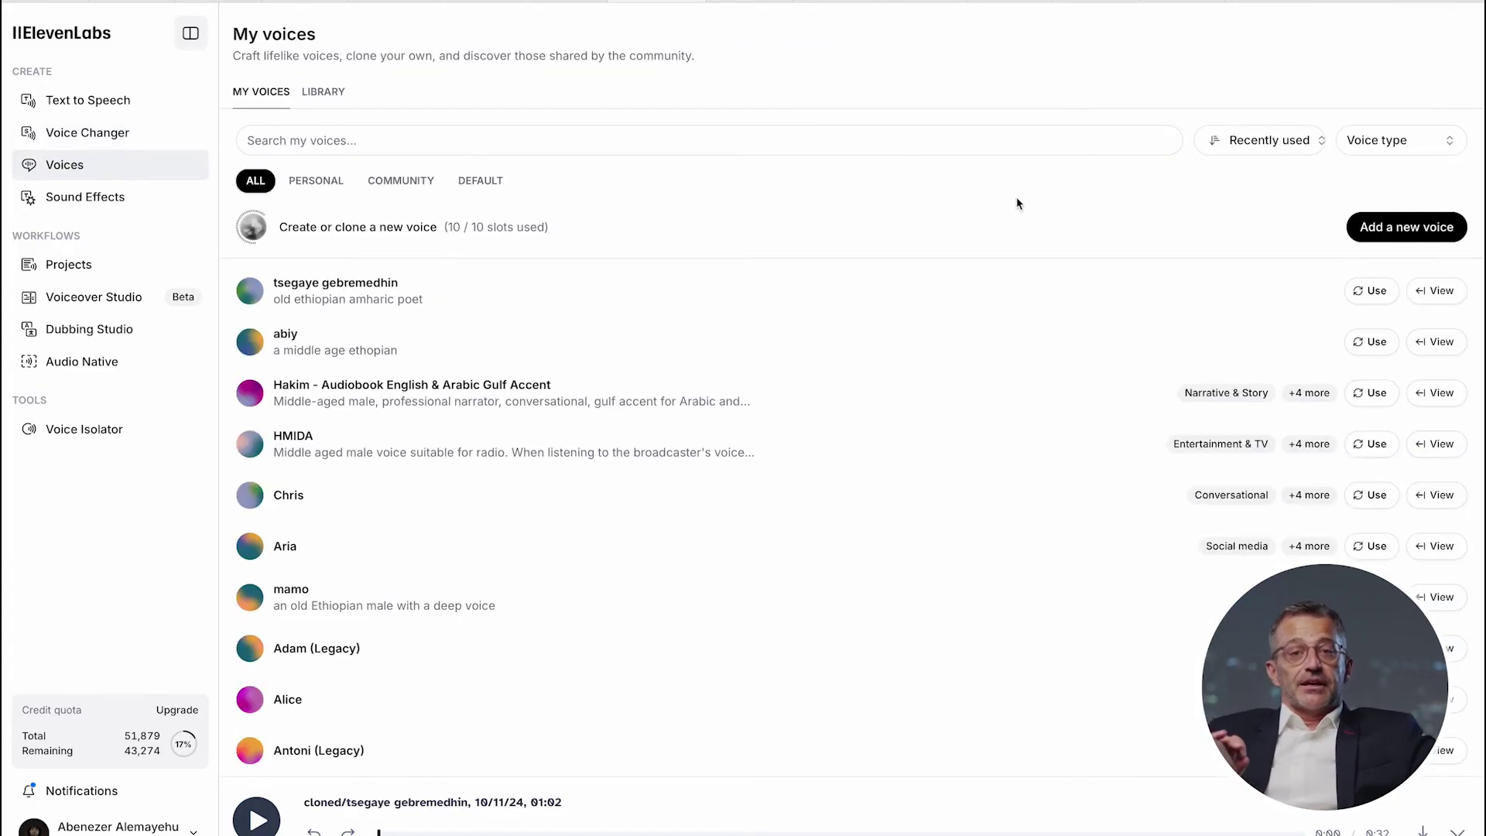
left_click(1414, 236)
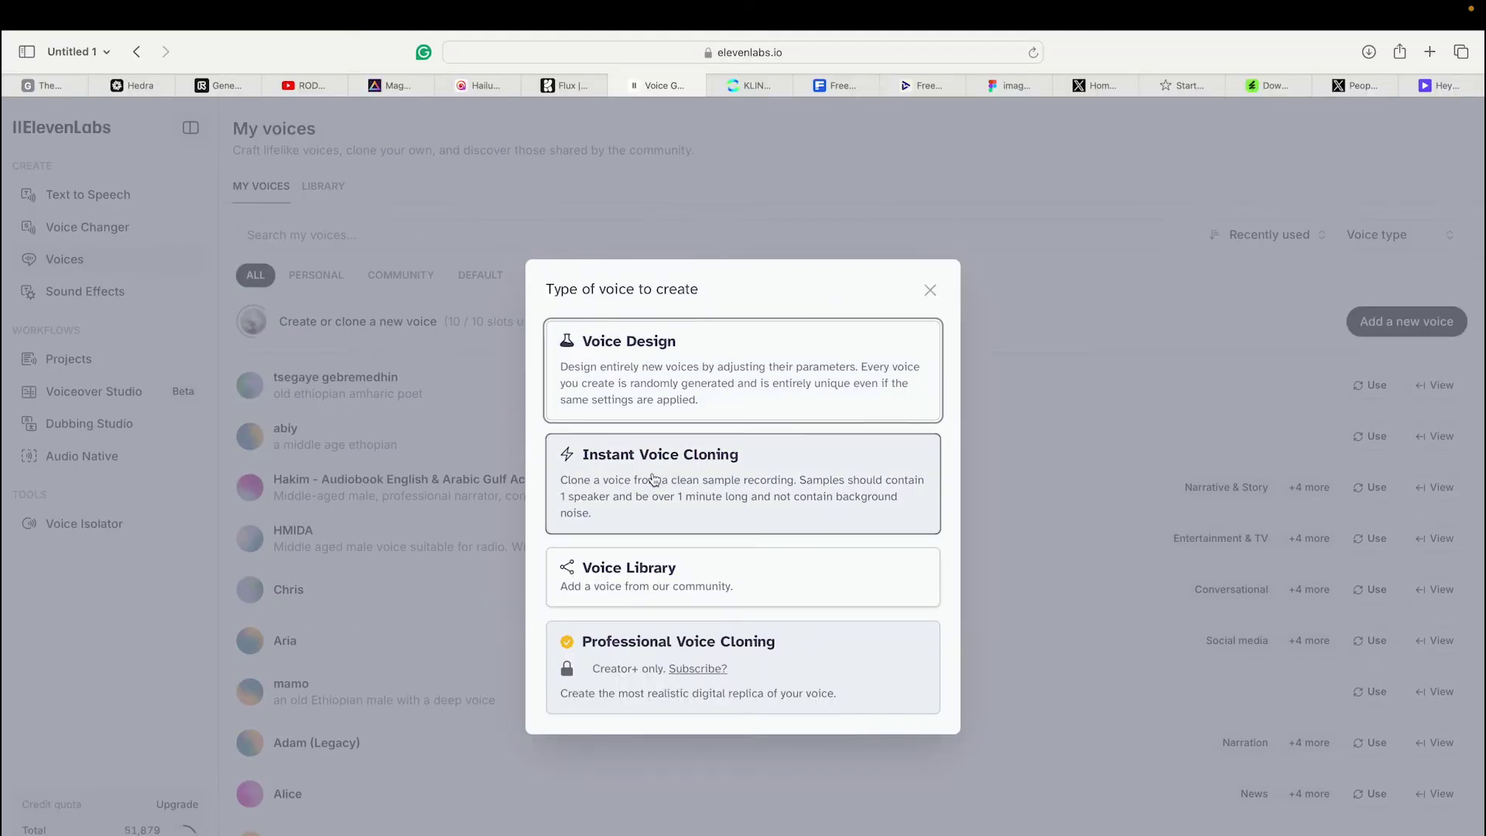
left_click(654, 479)
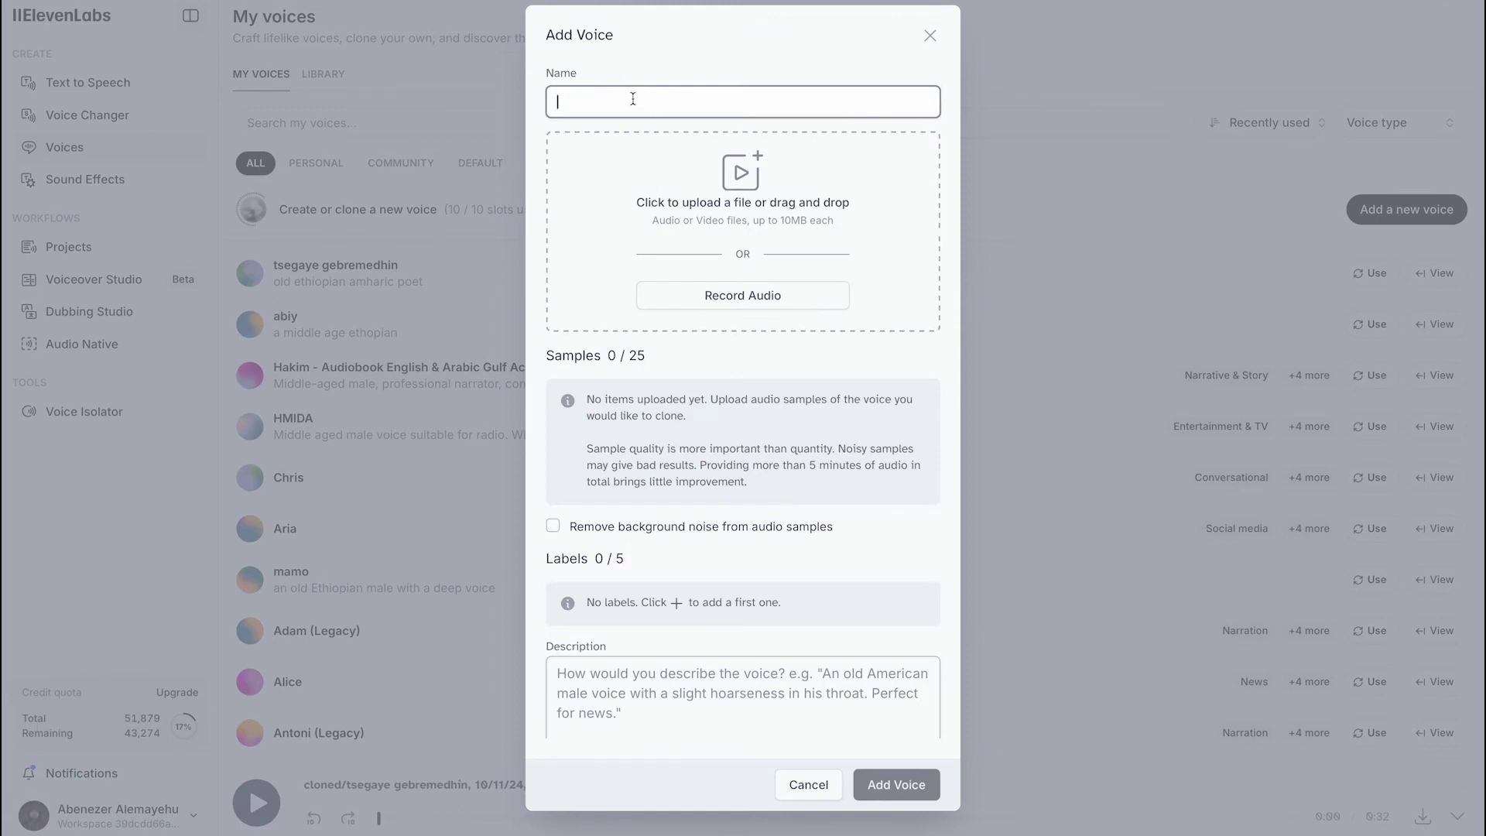
type("gashe")
Upload the 32-second ElevenLabs MP3 file from the Downloads folder as the sample for the new voice.
left_click(766, 296)
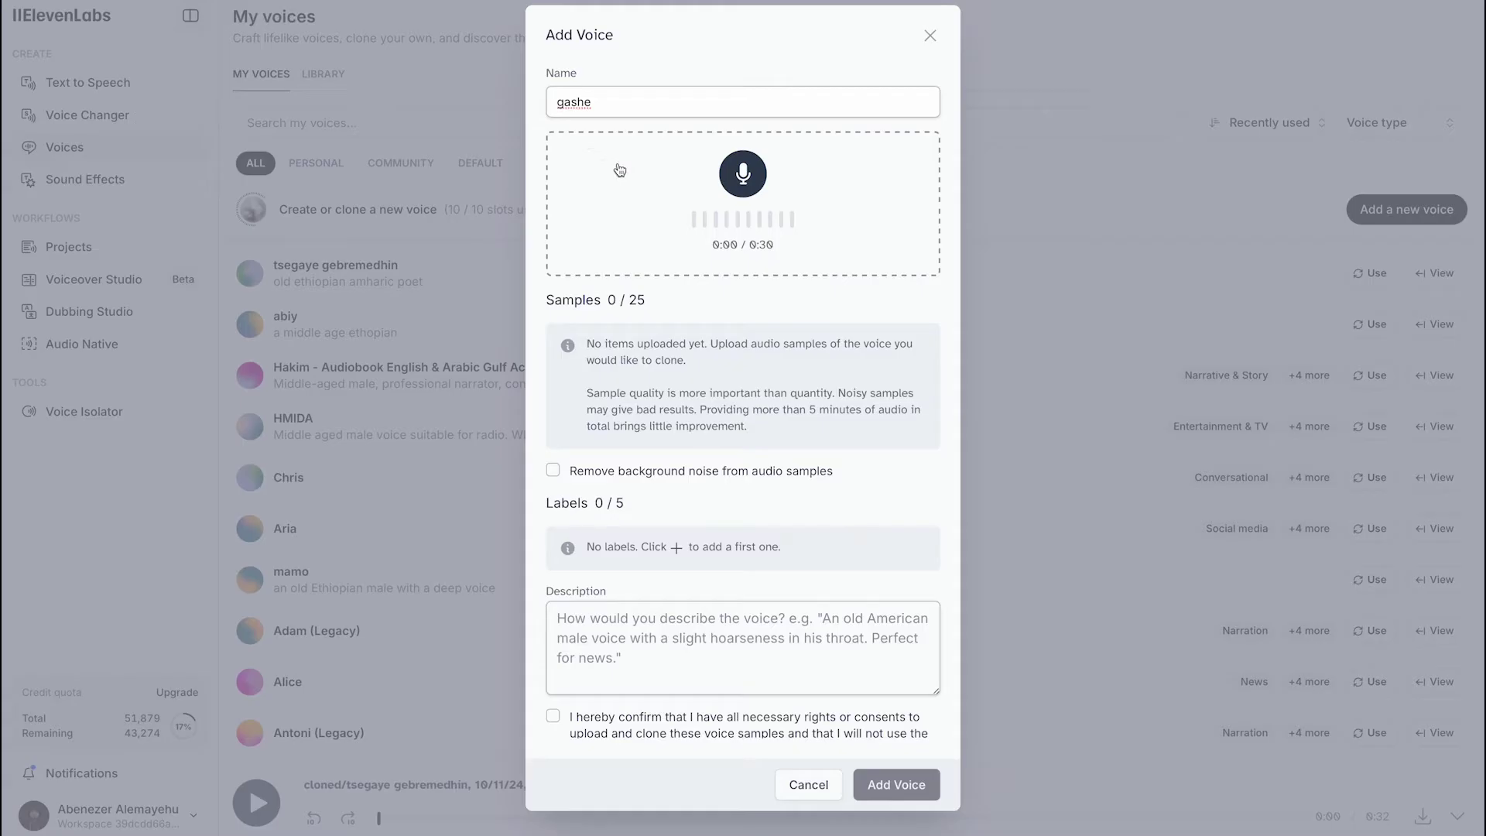
left_click(648, 216)
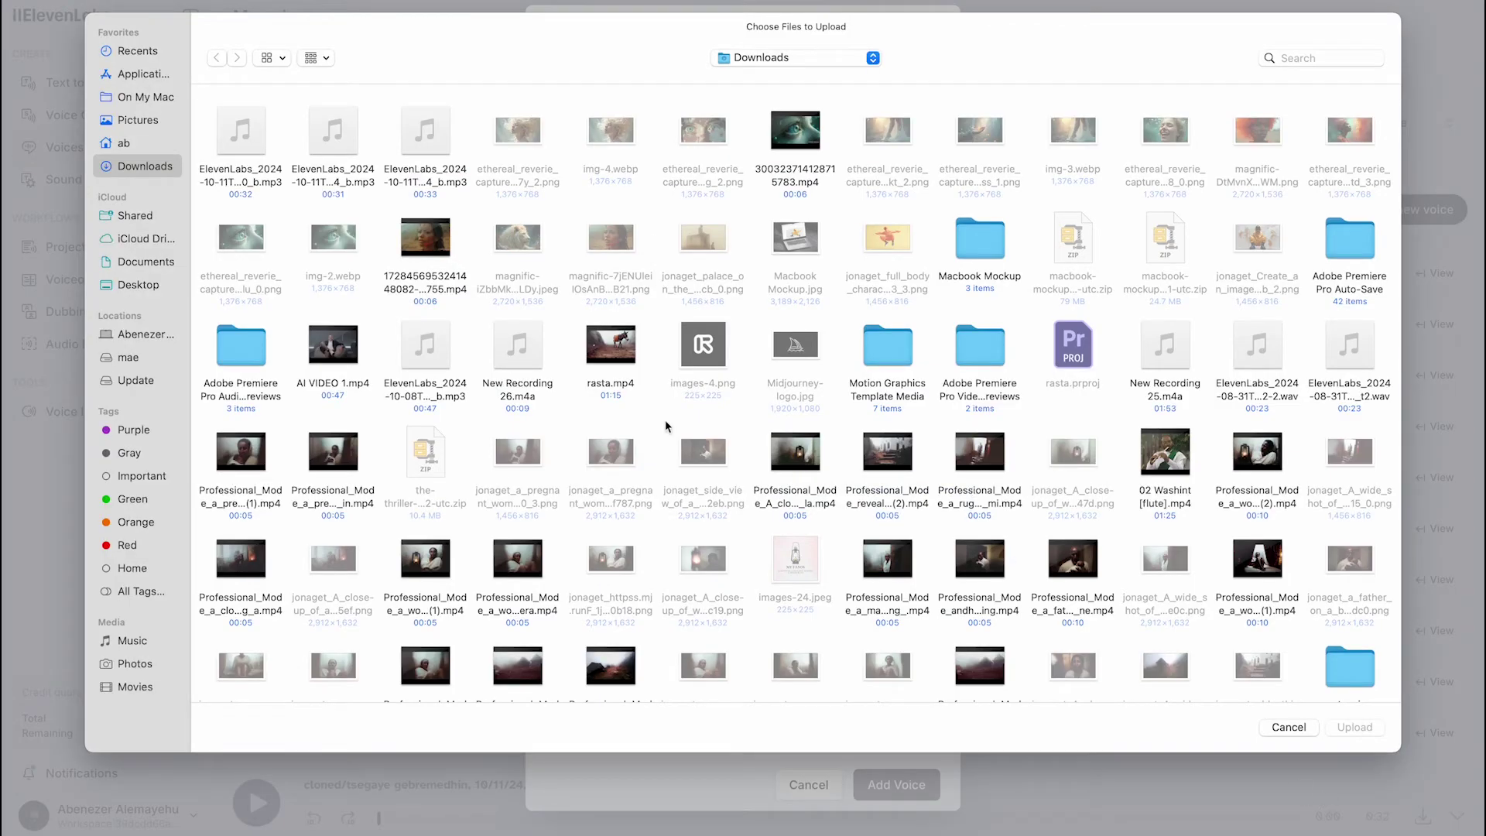
left_click(248, 163)
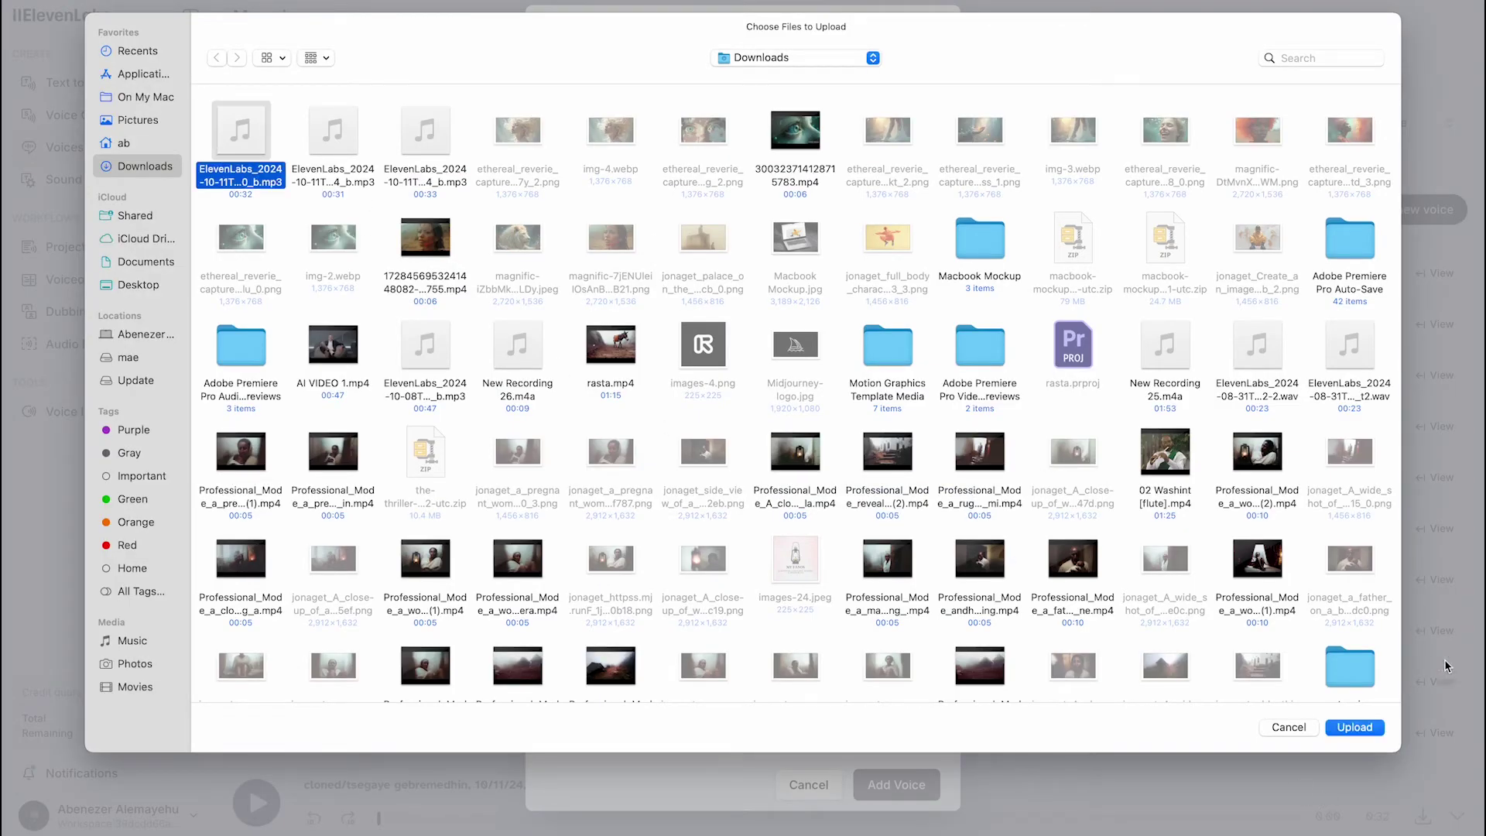
left_click(1359, 730)
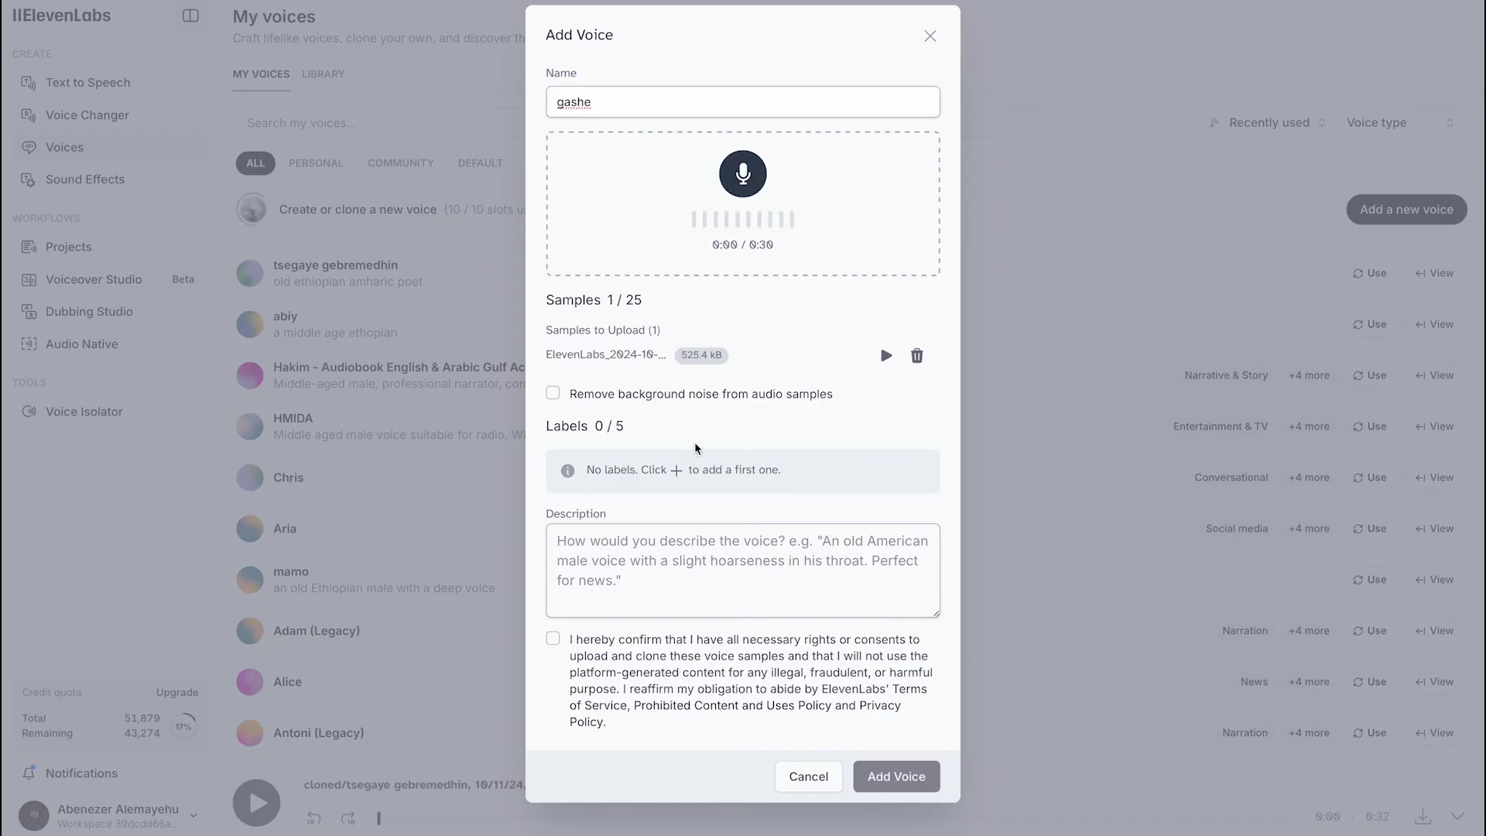
Leave background noise removal off and describe the new voice as amharic speaker.
left_click(556, 395)
left_click(553, 394)
scroll(718, 534, "down", 1)
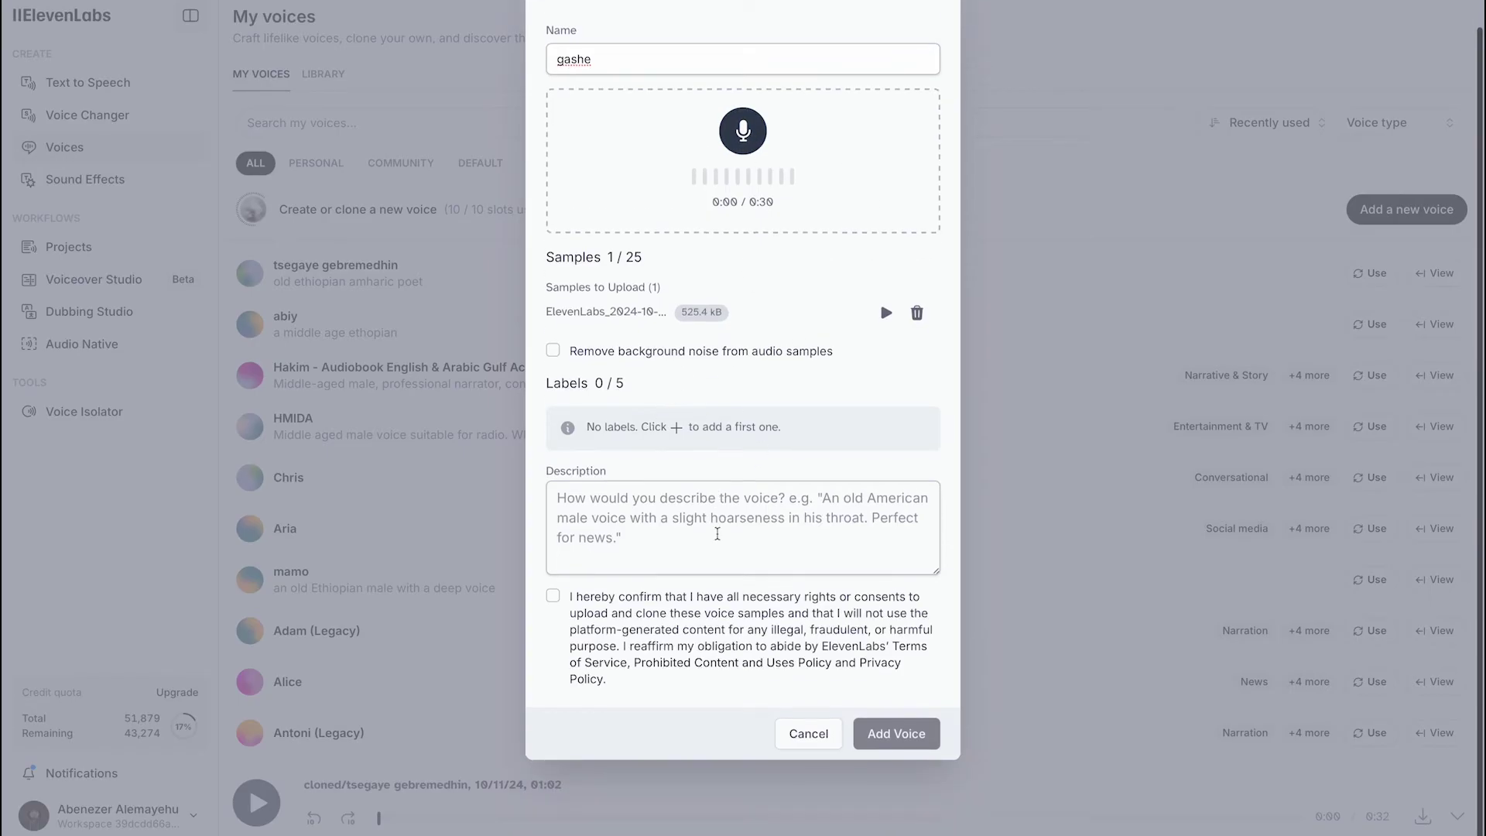
left_click(610, 536)
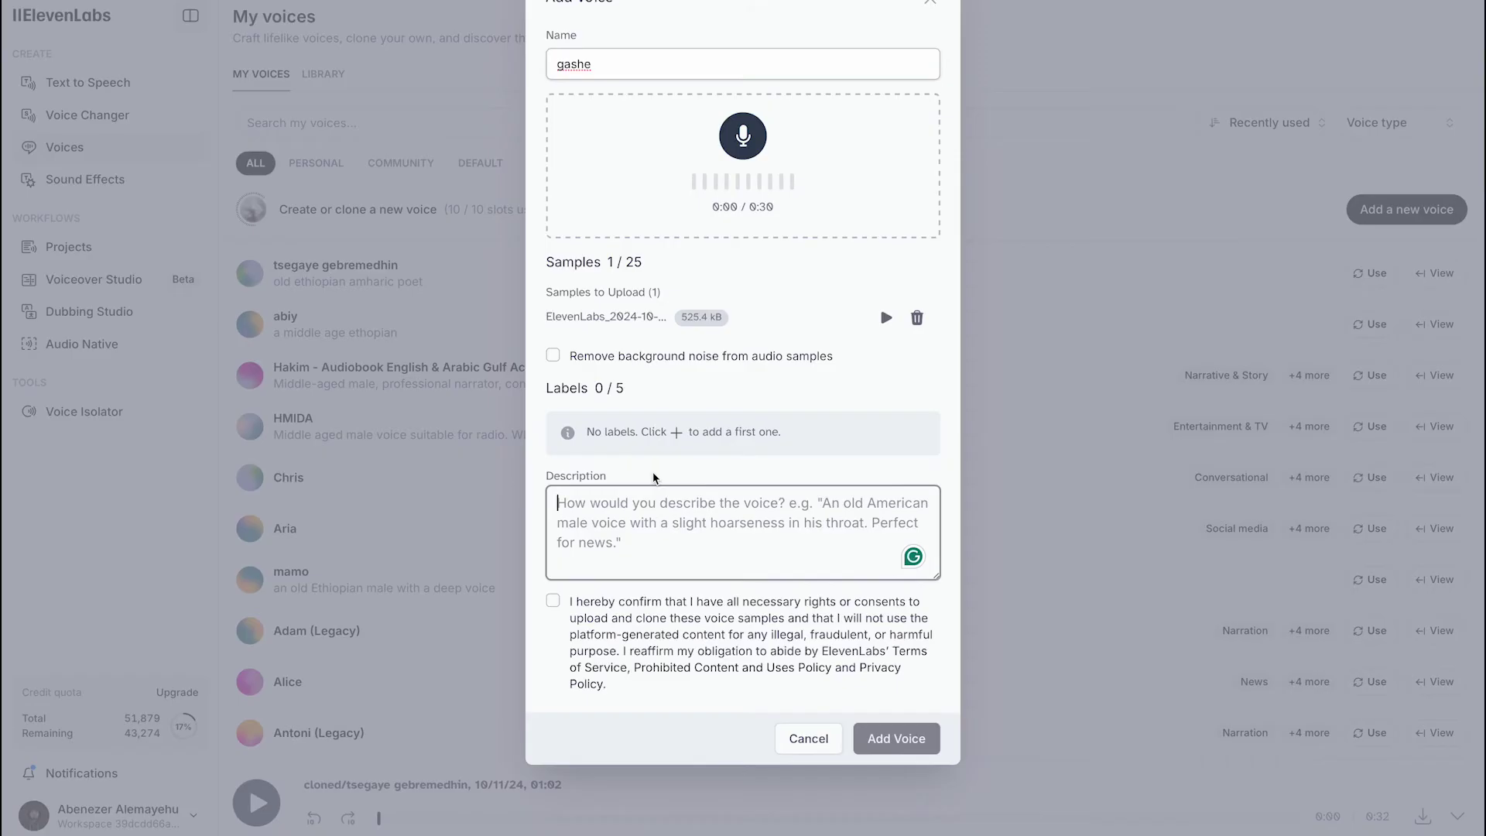
type("amh")
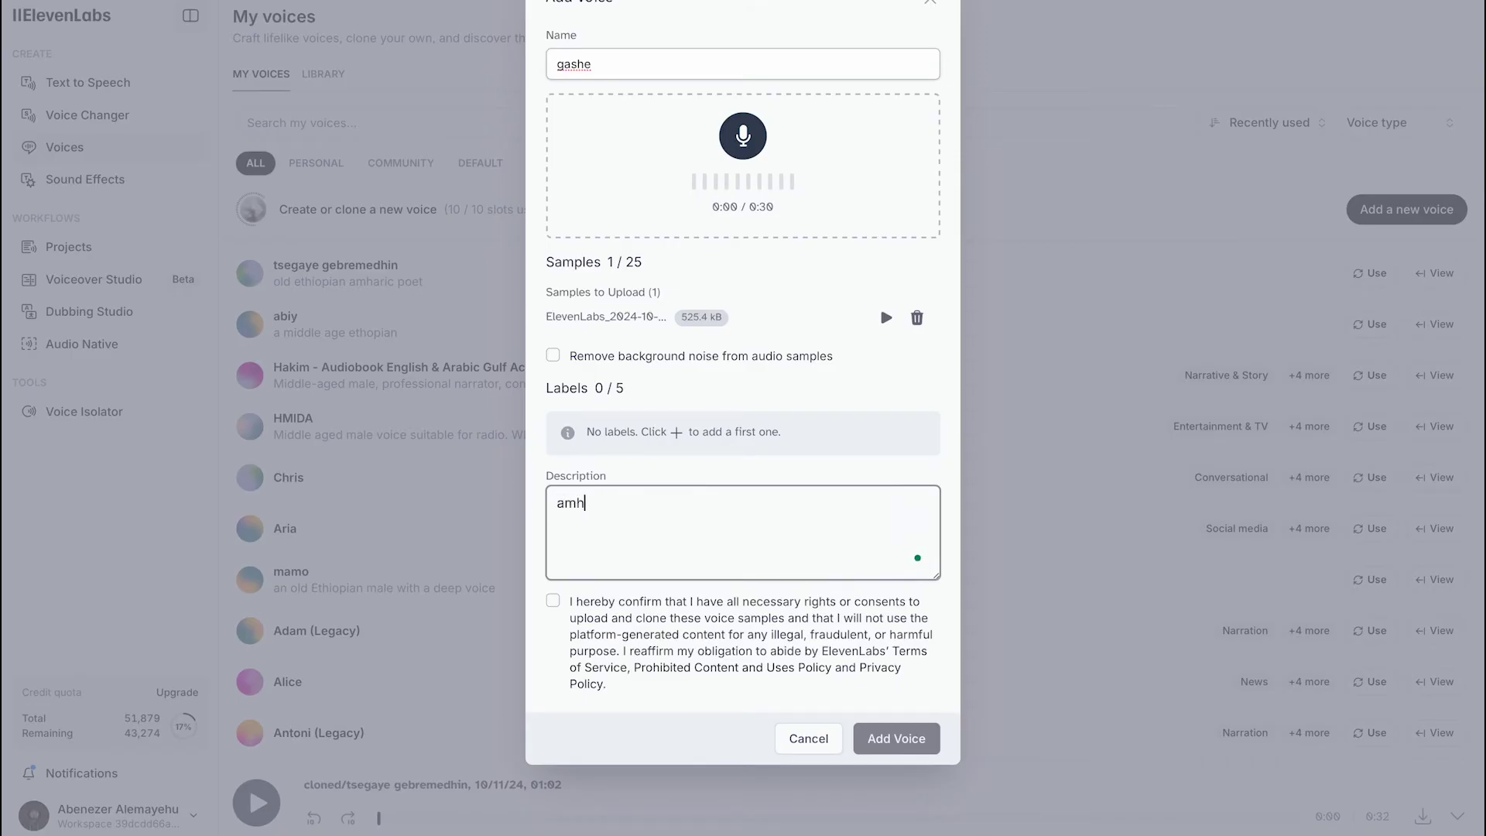
type("aric speaker")
Enter a label for the new voice with the key ethiopian and the value amharic.
left_click(675, 432)
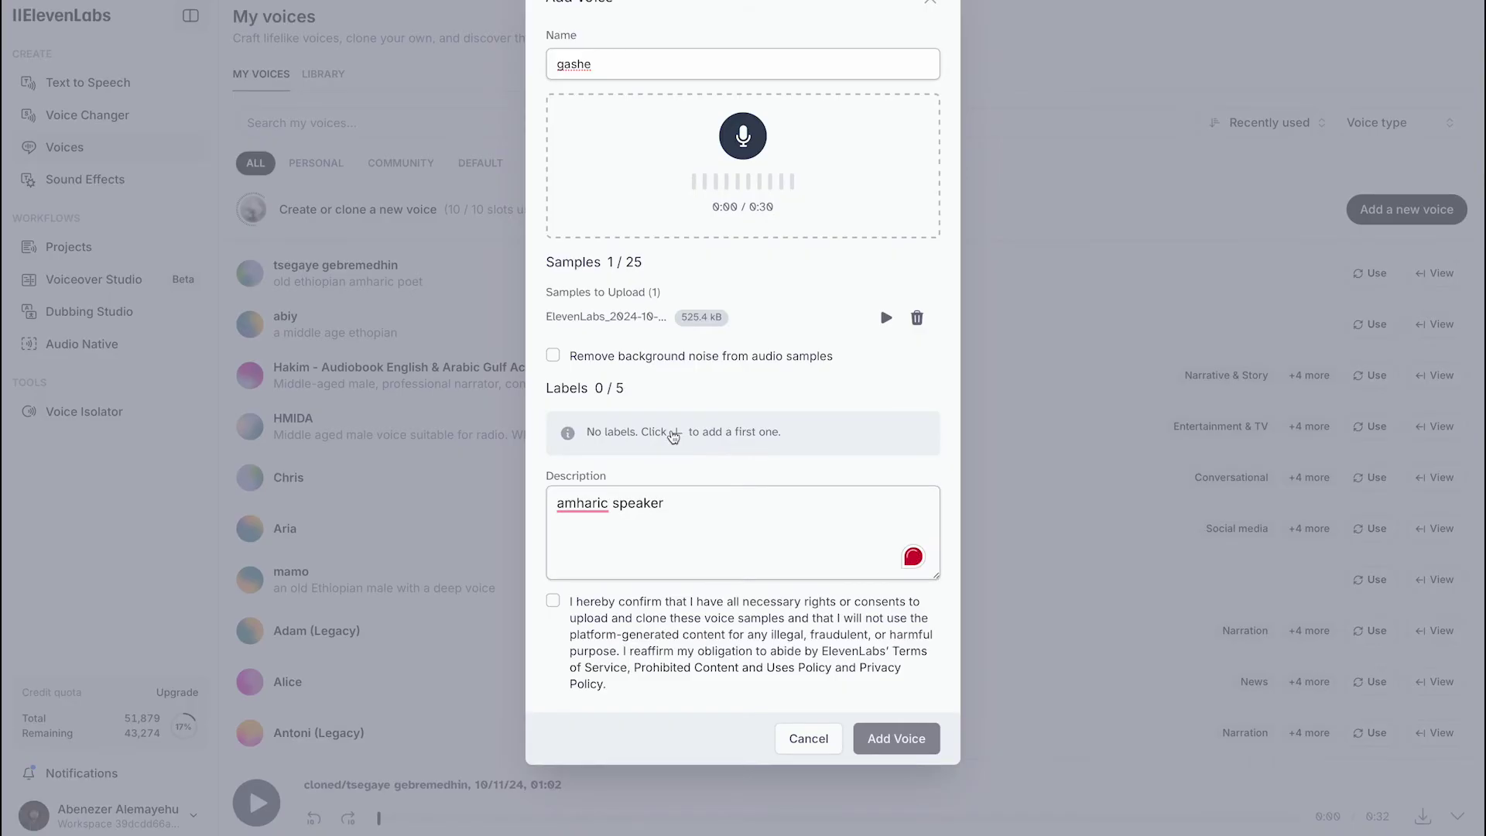
type("ethiopian")
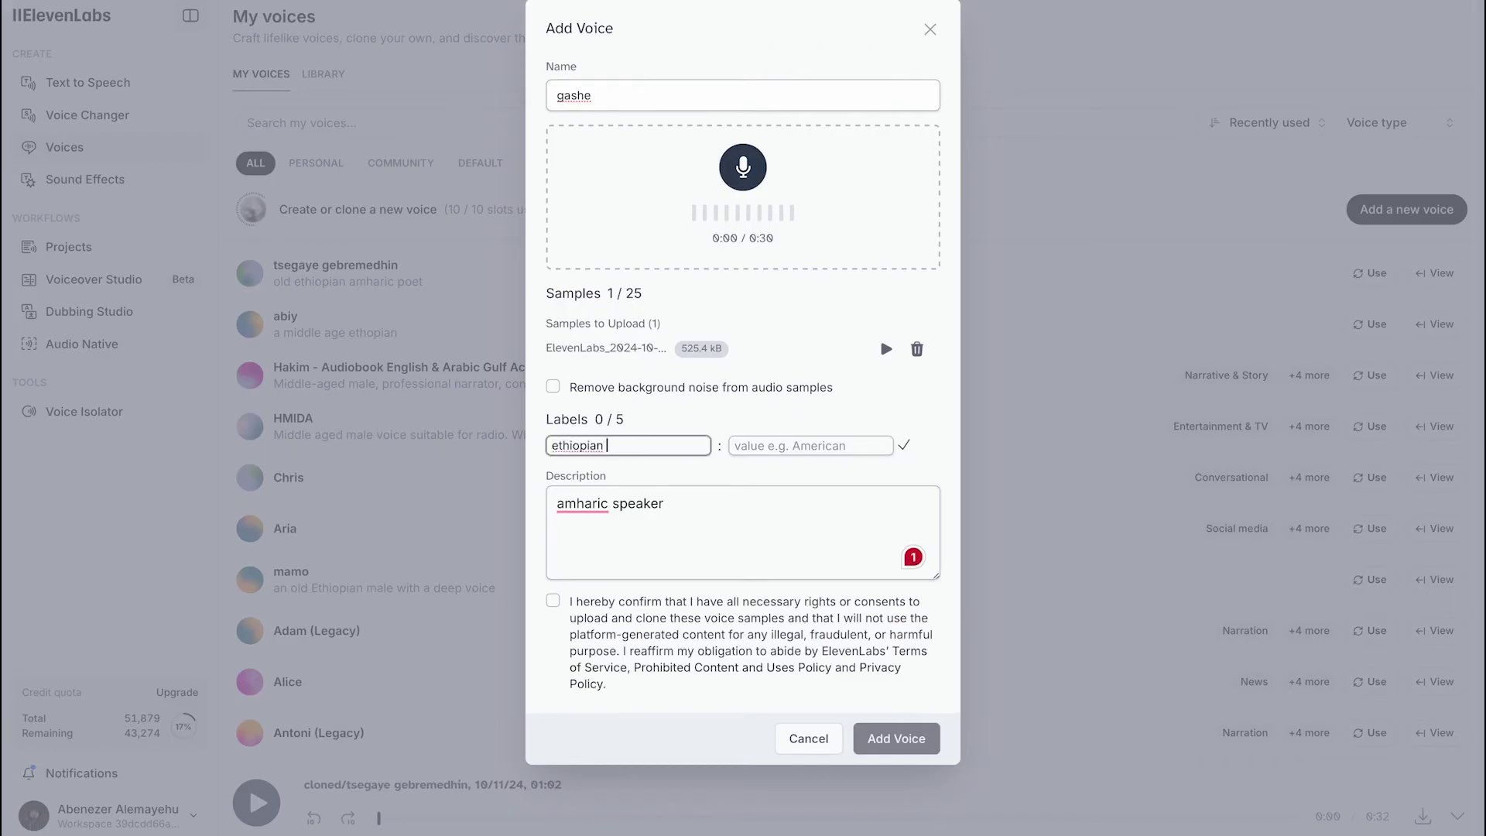
left_click(820, 440)
type("amh")
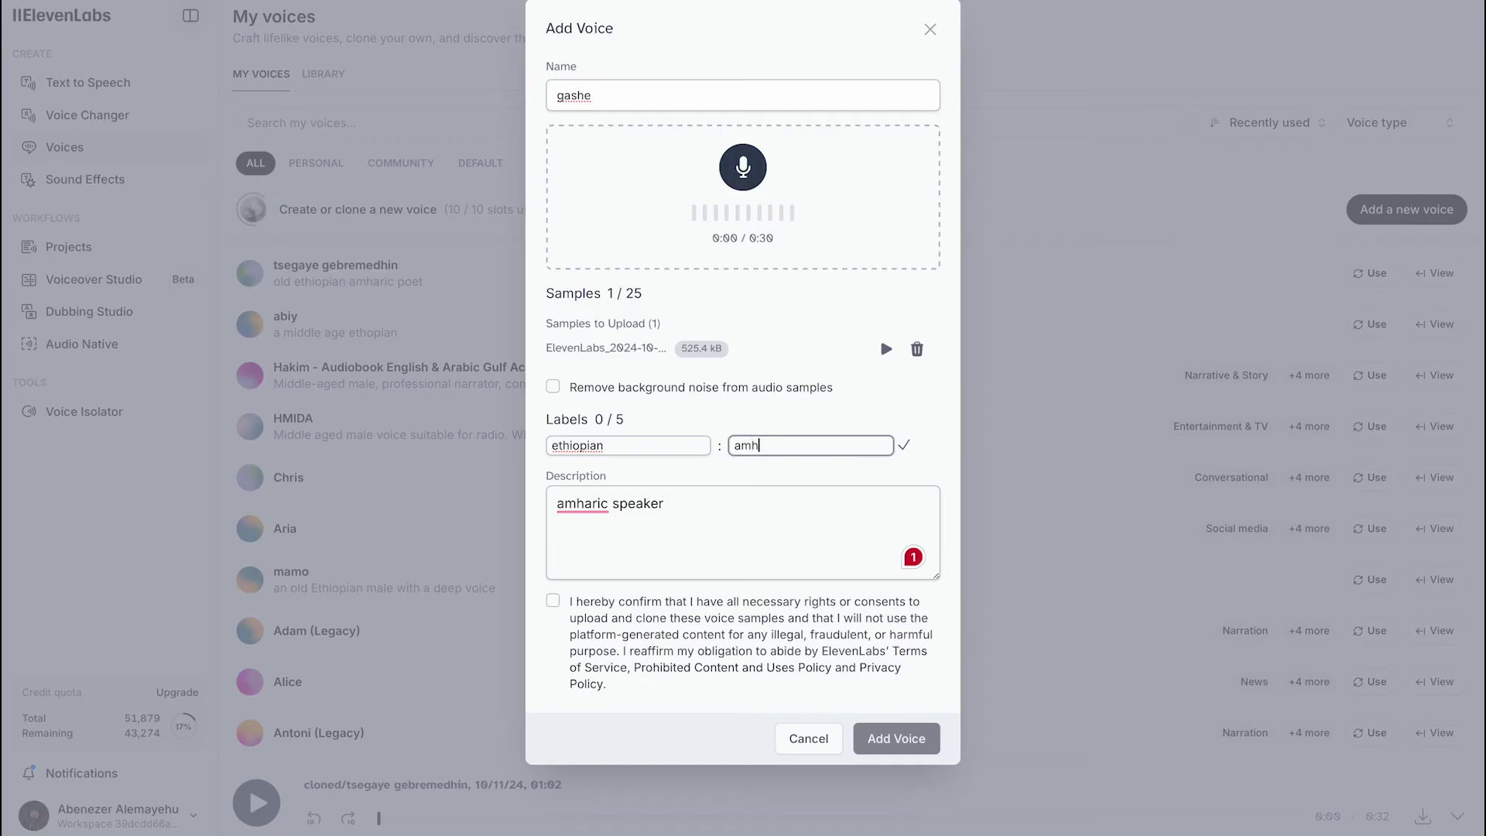
type("aric")
Confirm the rights and consent statement, try to add the voice, and close the Add Voice dialog.
left_click(553, 601)
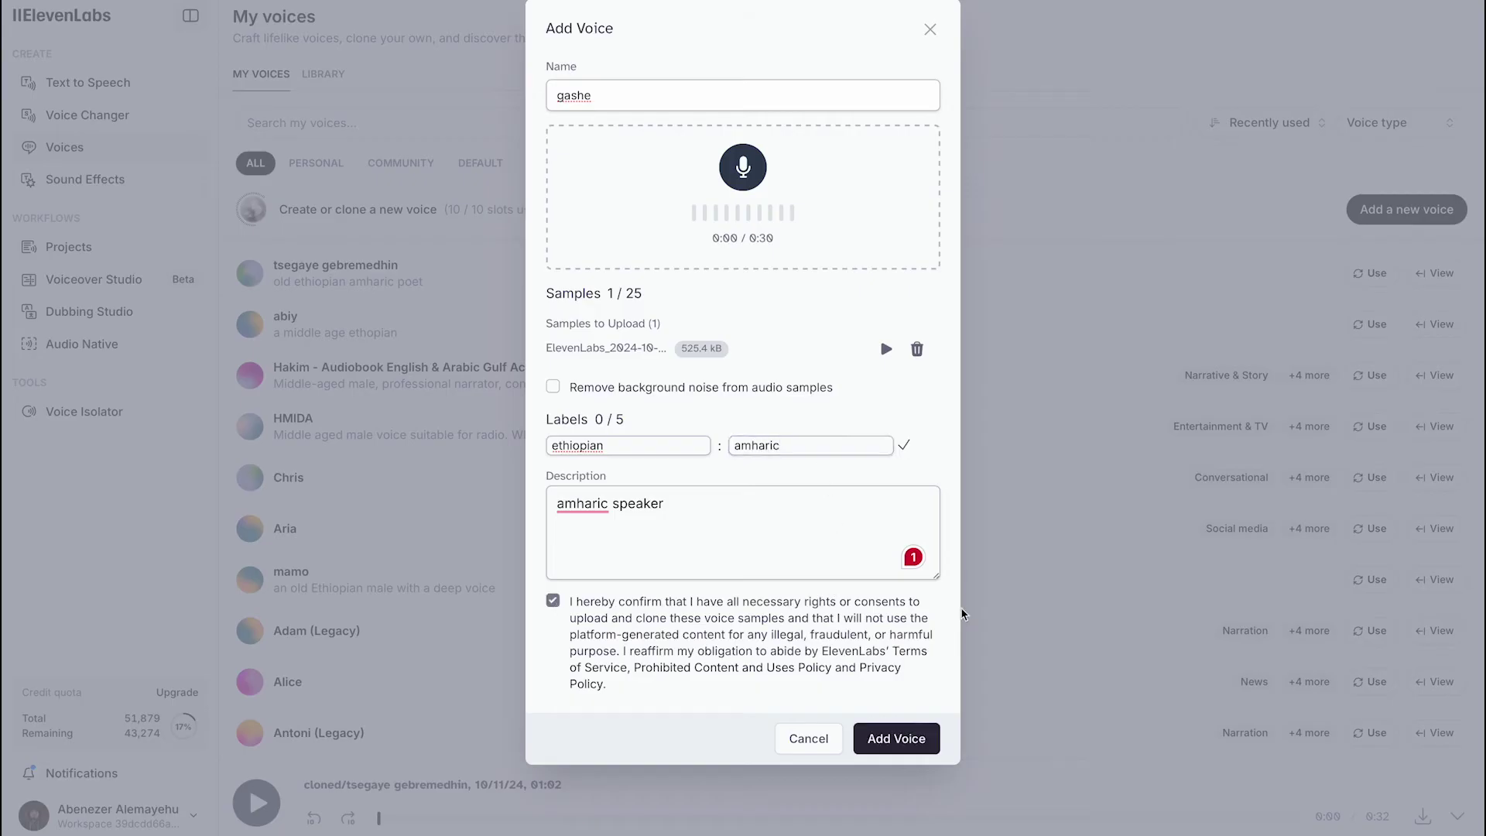
double_click(896, 739)
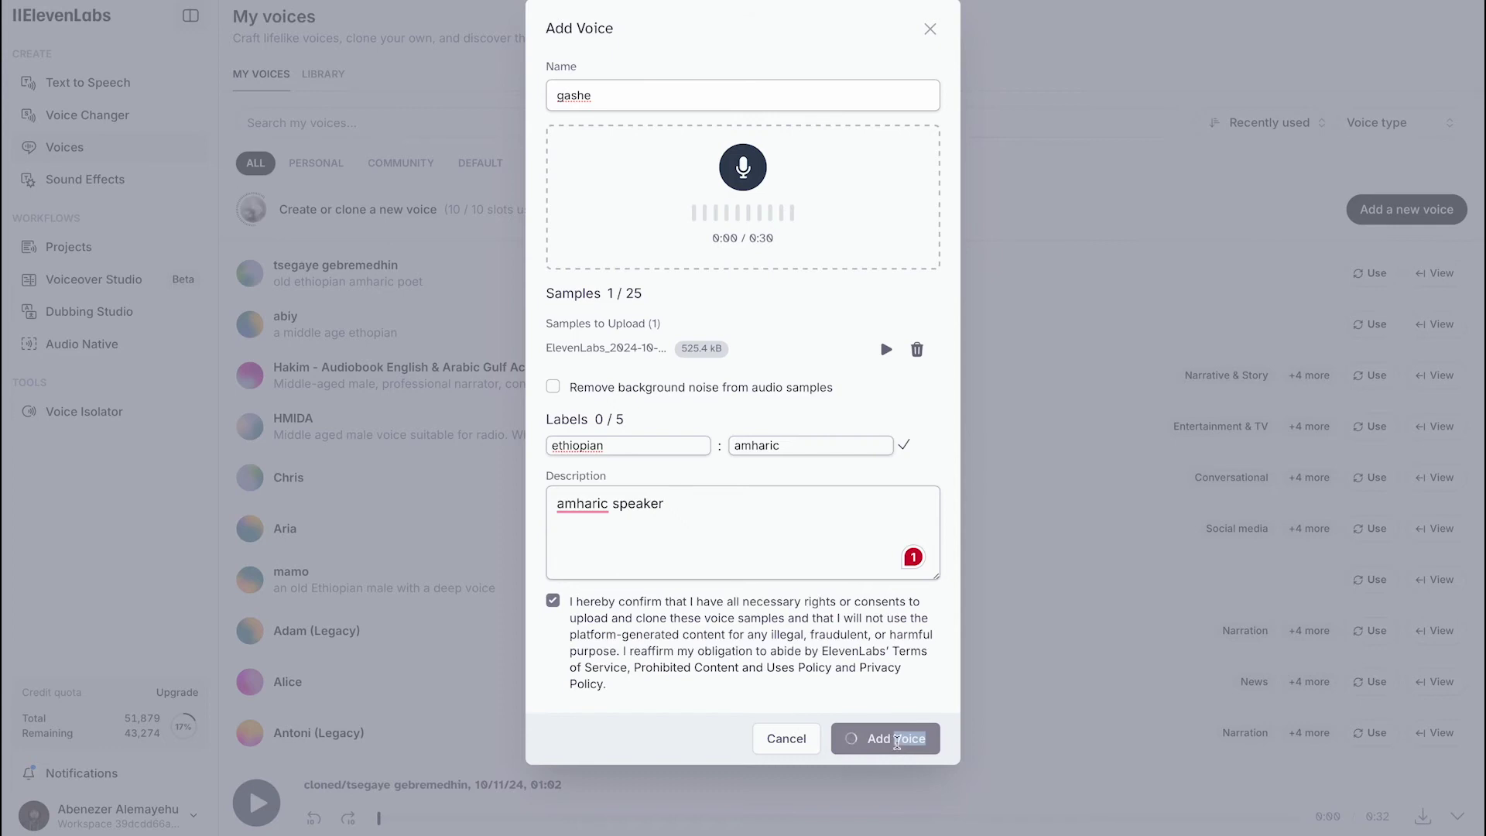
left_click(896, 741)
left_click(776, 395)
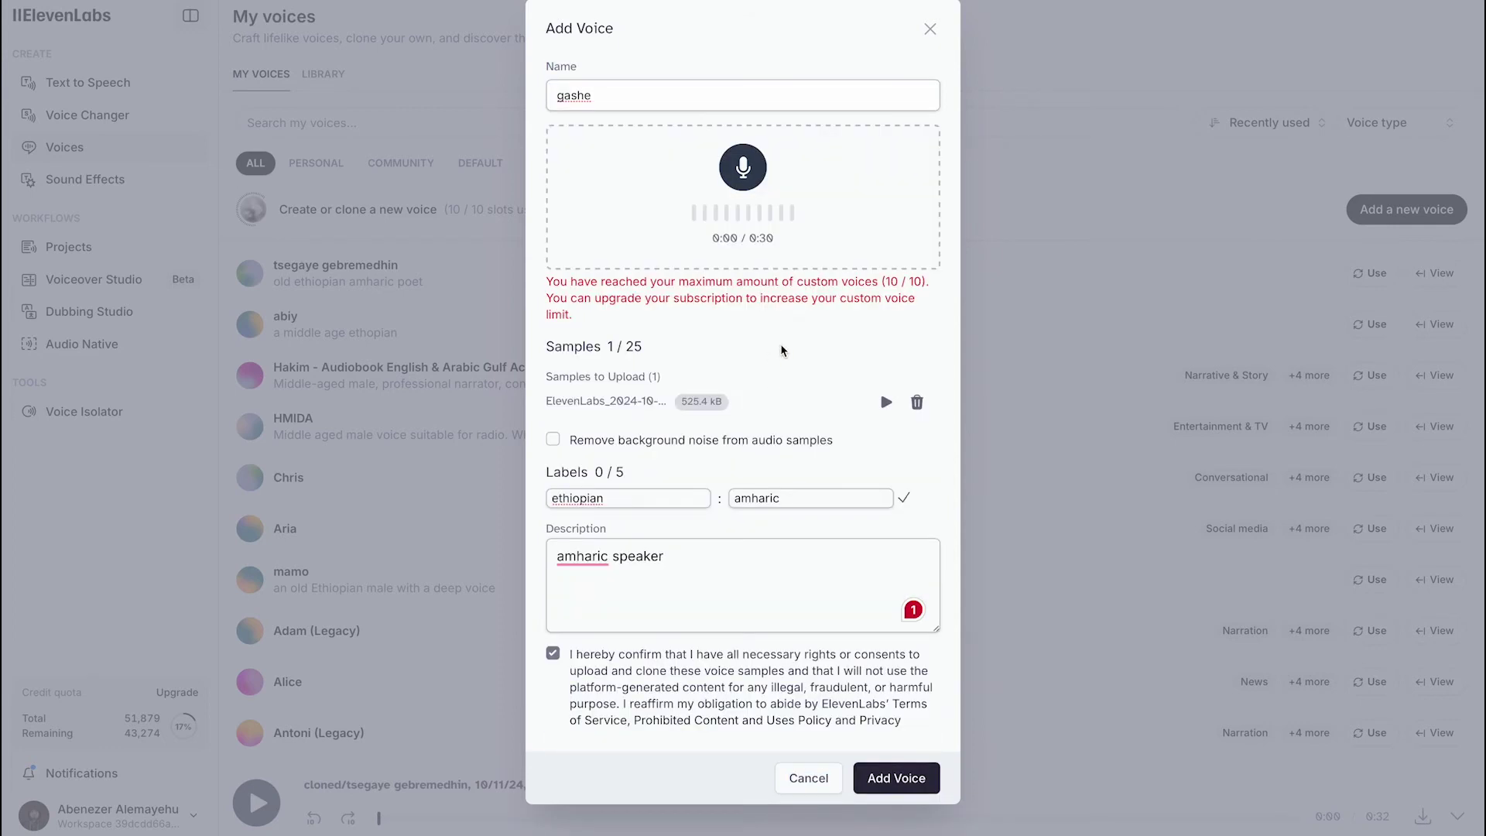
left_click(929, 32)
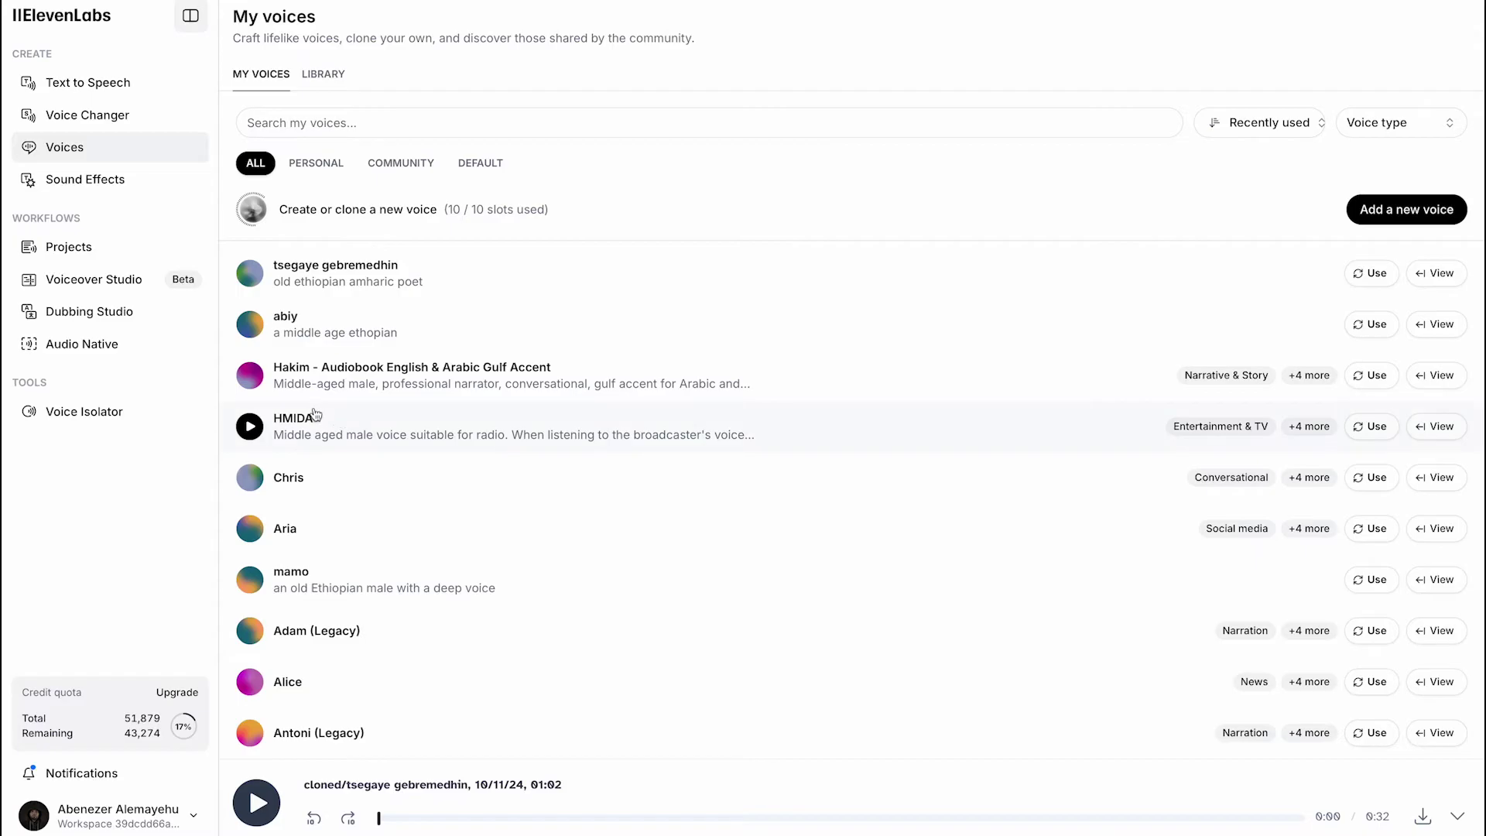
Open the Voice Changer.
left_click(92, 123)
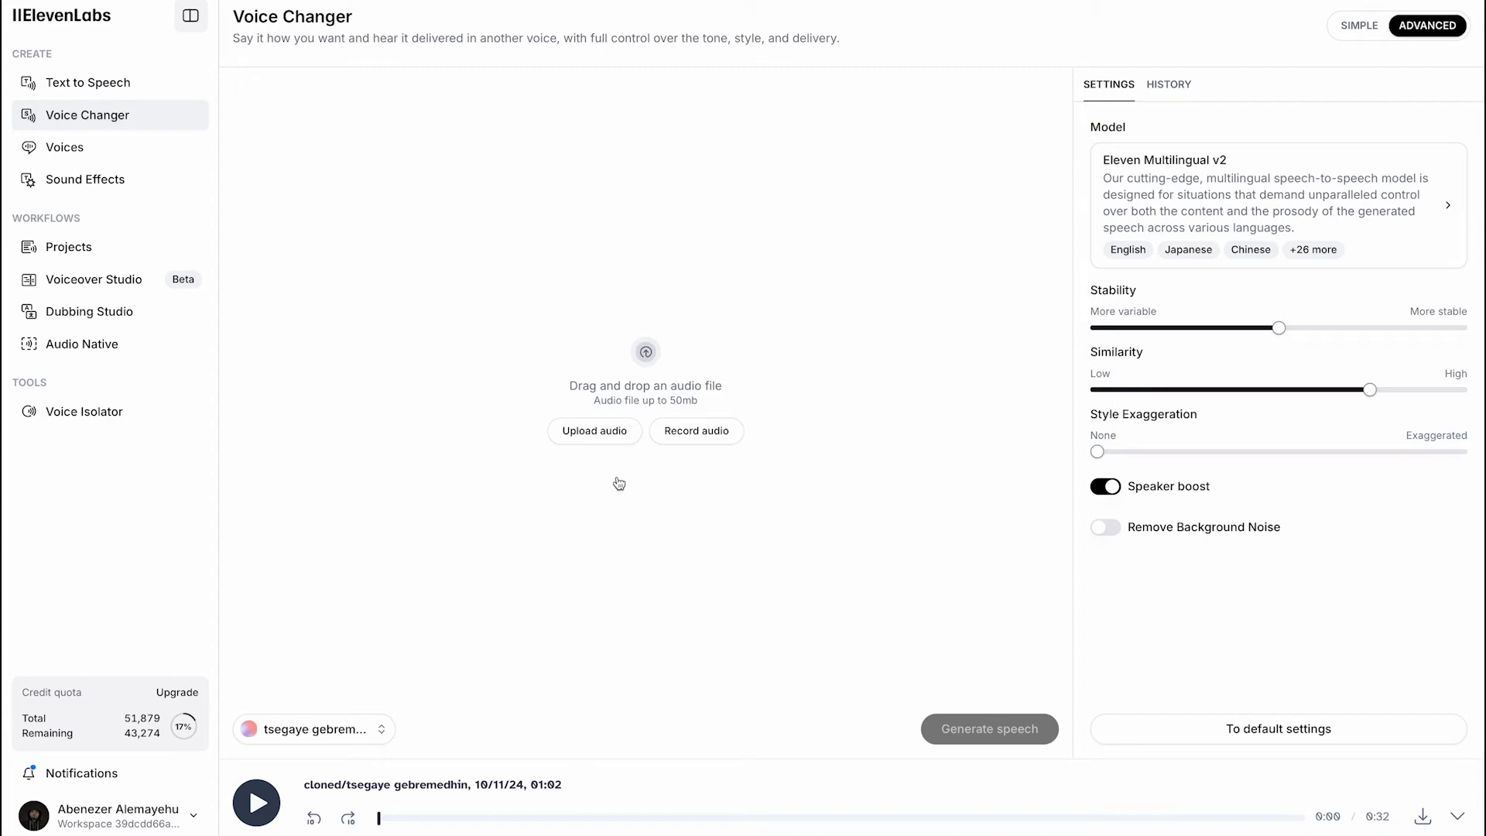
left_click(691, 440)
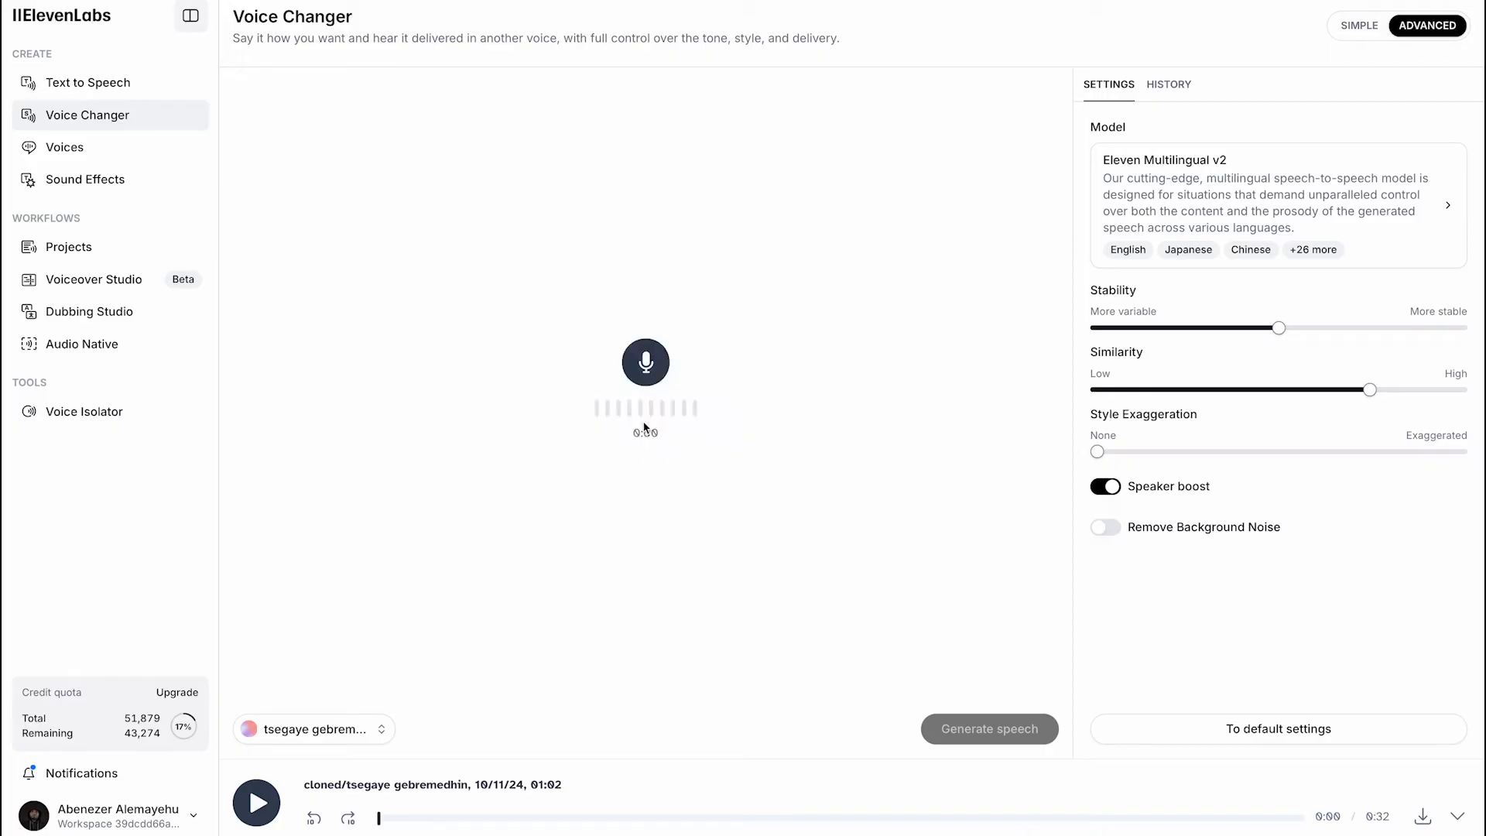
left_click(660, 372)
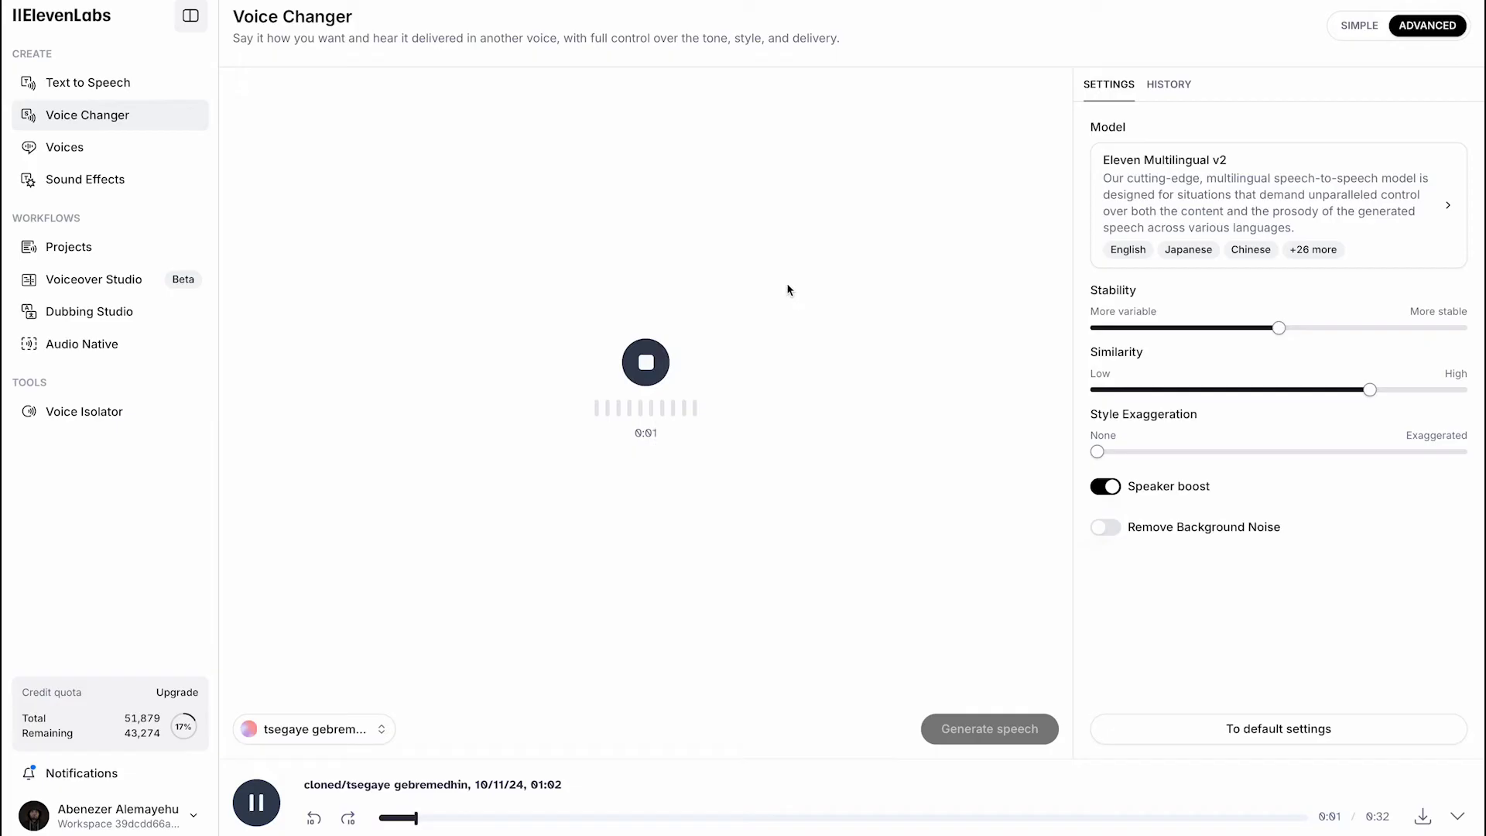
left_click(648, 375)
left_click(1031, 116)
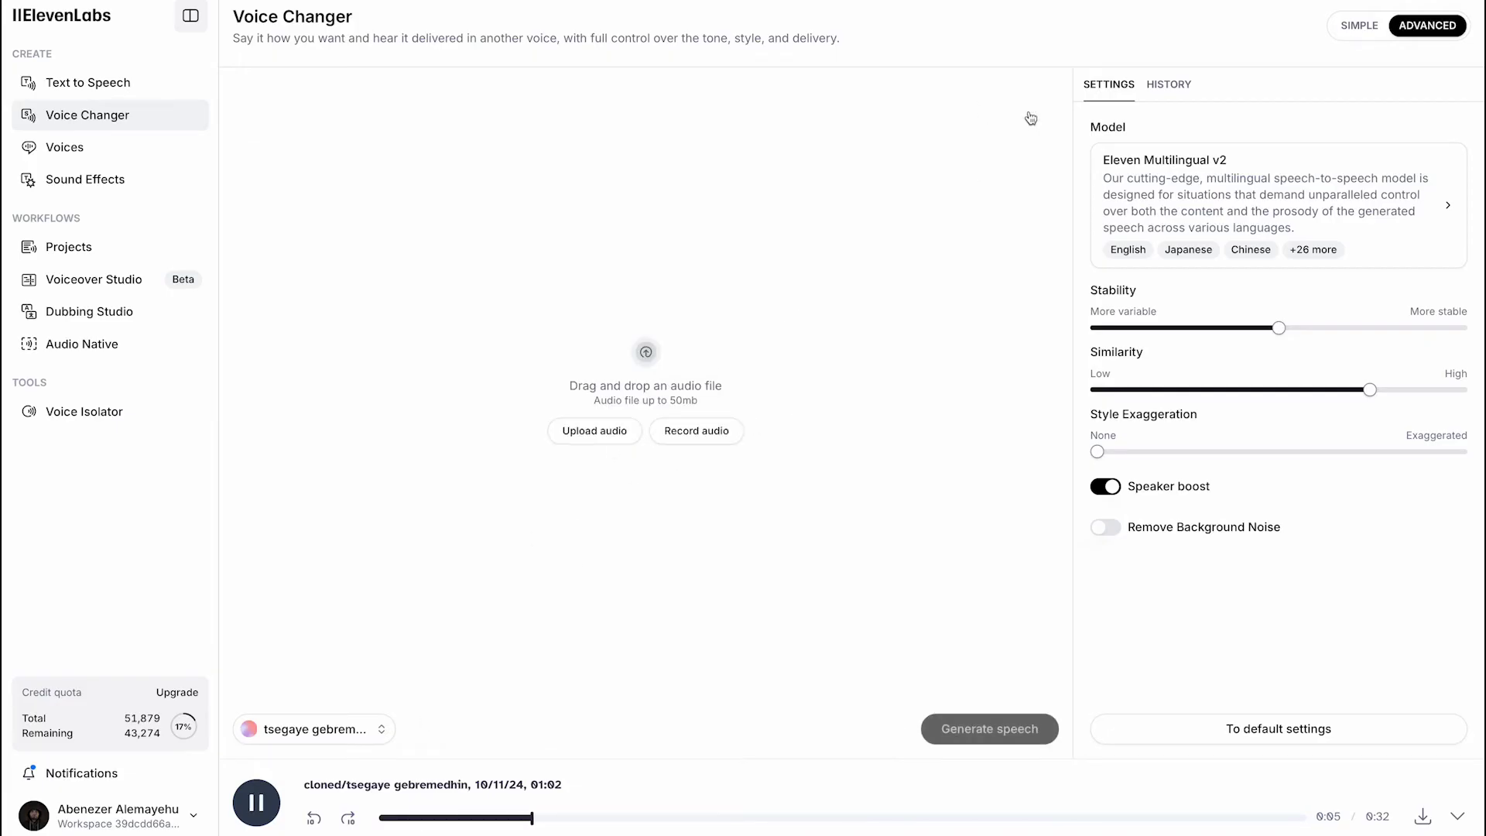
left_click(251, 822)
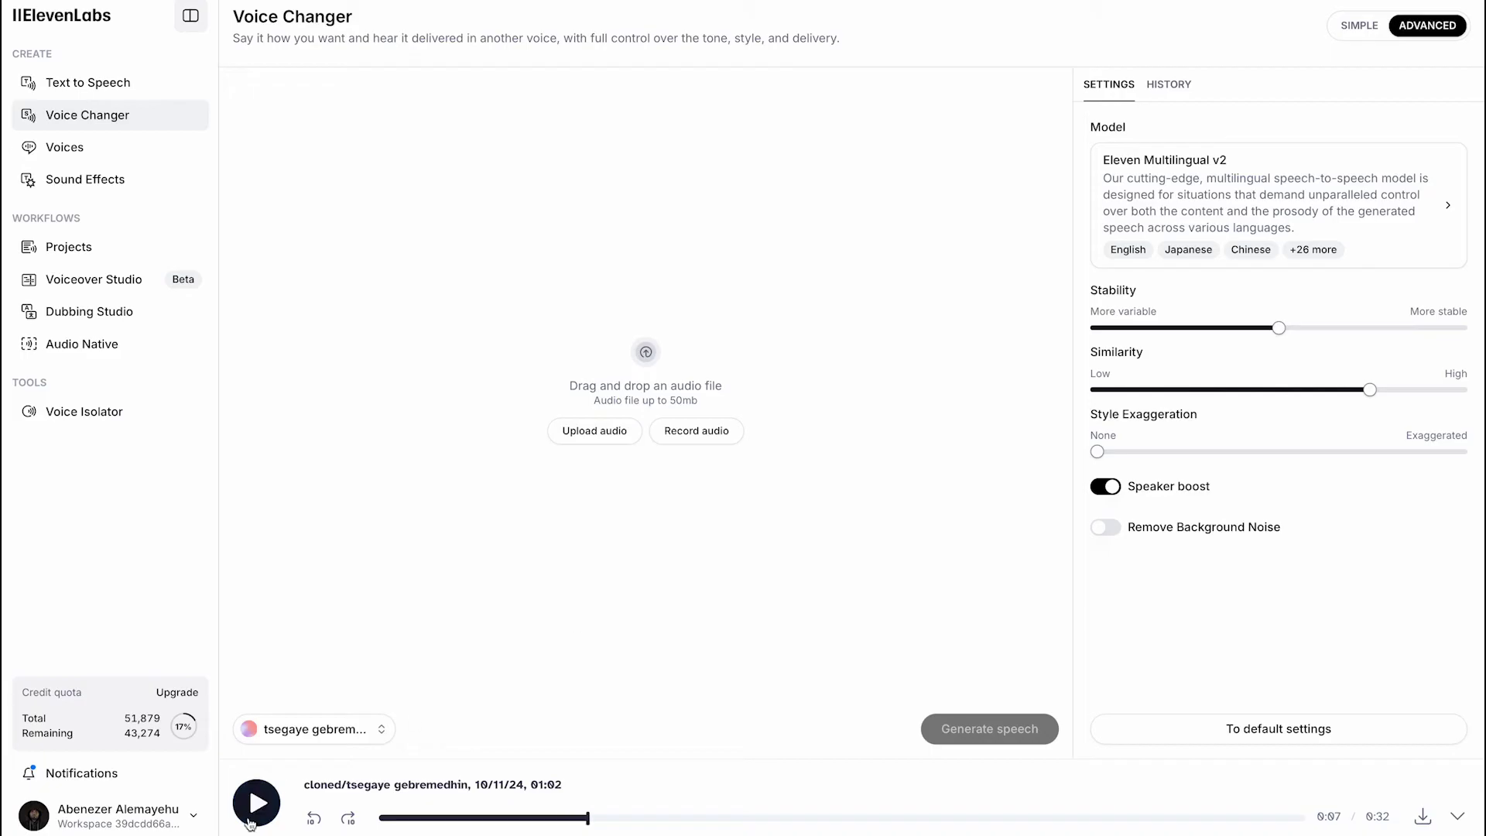
Record a spoken audio clip about 23 seconds long as the Voice Changer source.
left_click(717, 437)
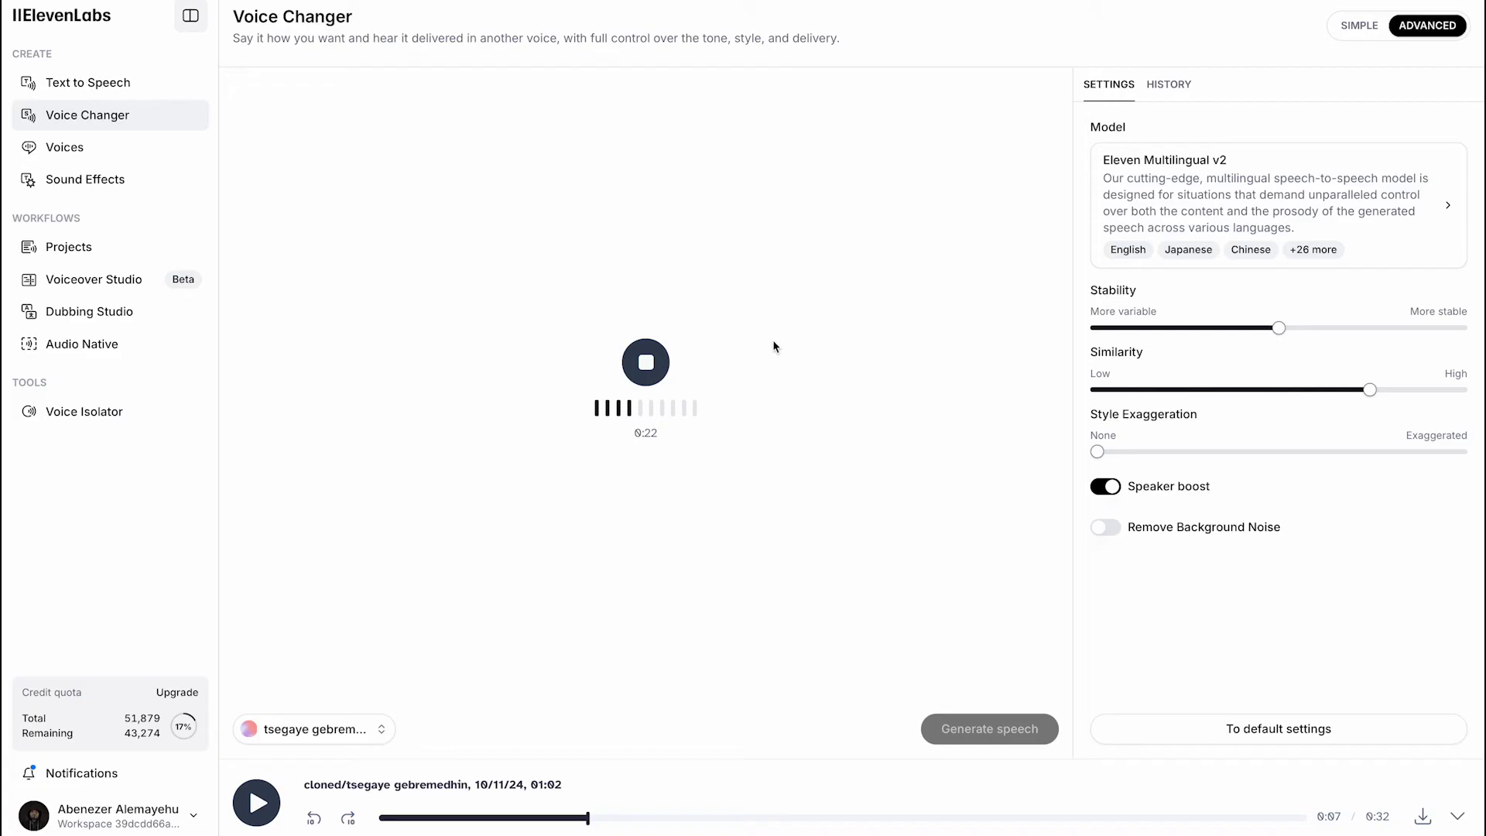
left_click(646, 363)
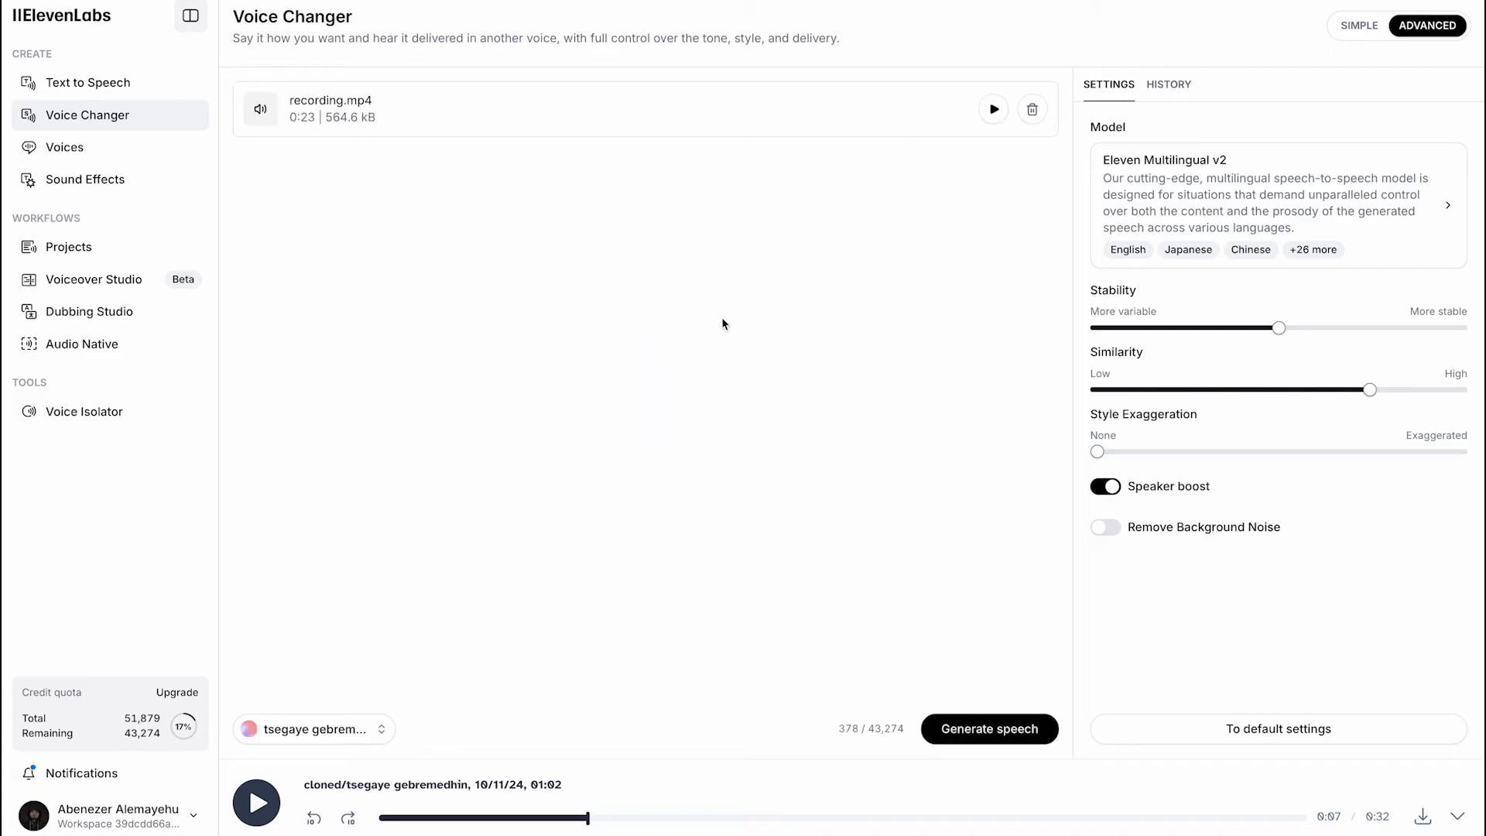
Generate speech from the recording with the tsegaye gebremedhin voice and download the resulting audio.
left_click(381, 730)
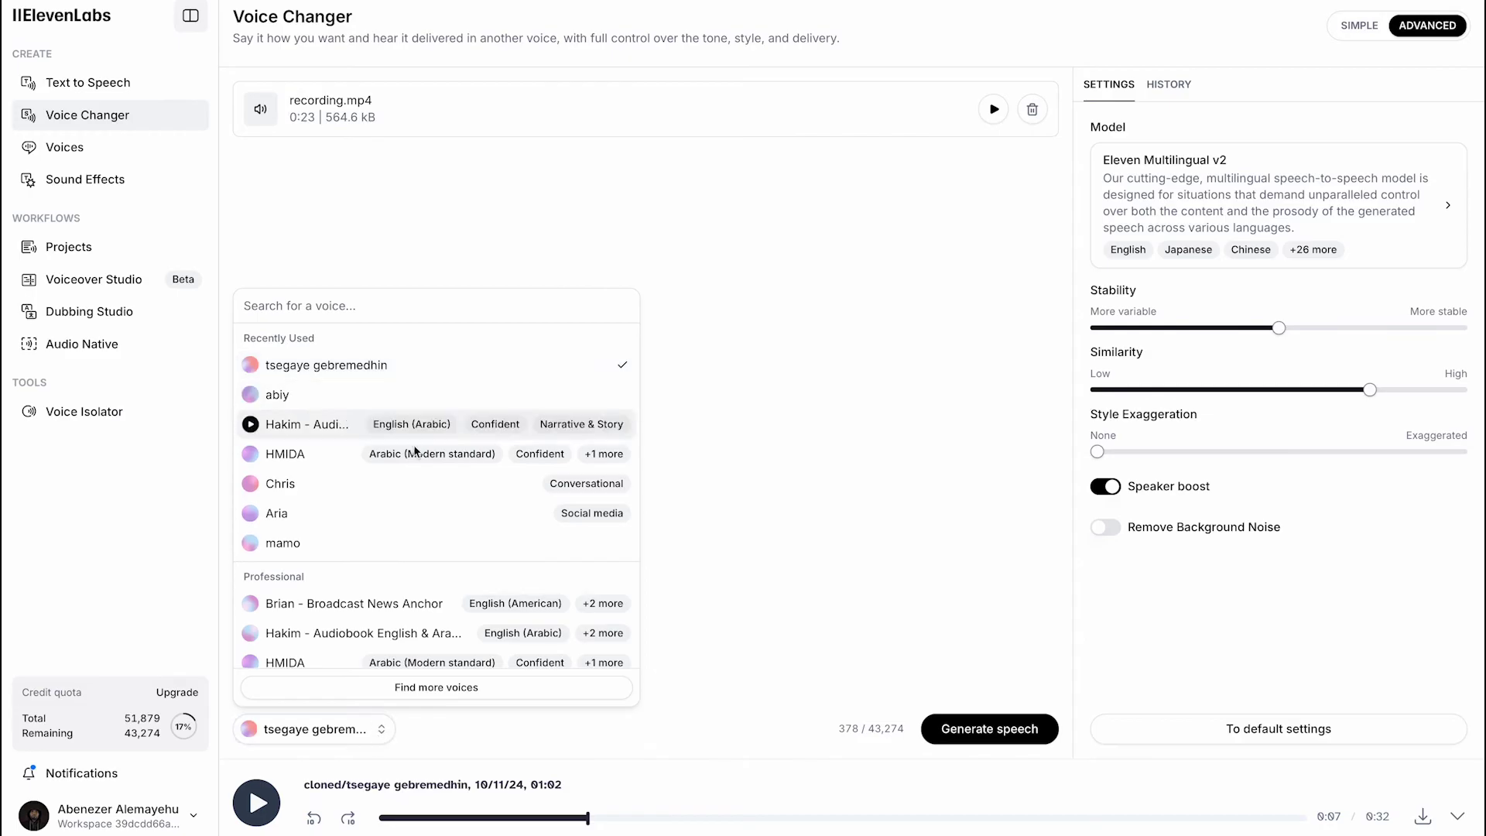
left_click(406, 368)
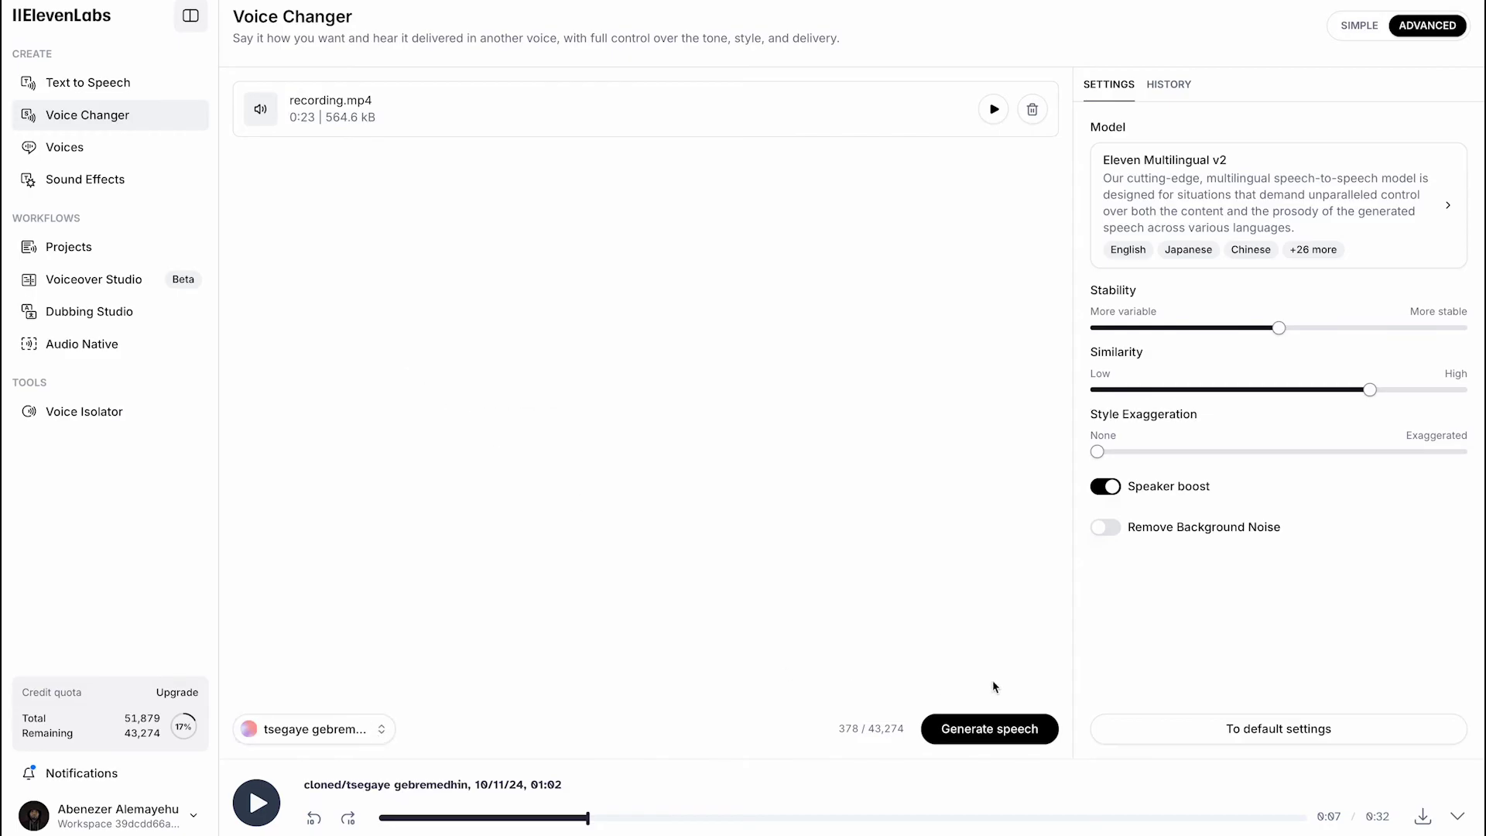
left_click(1024, 732)
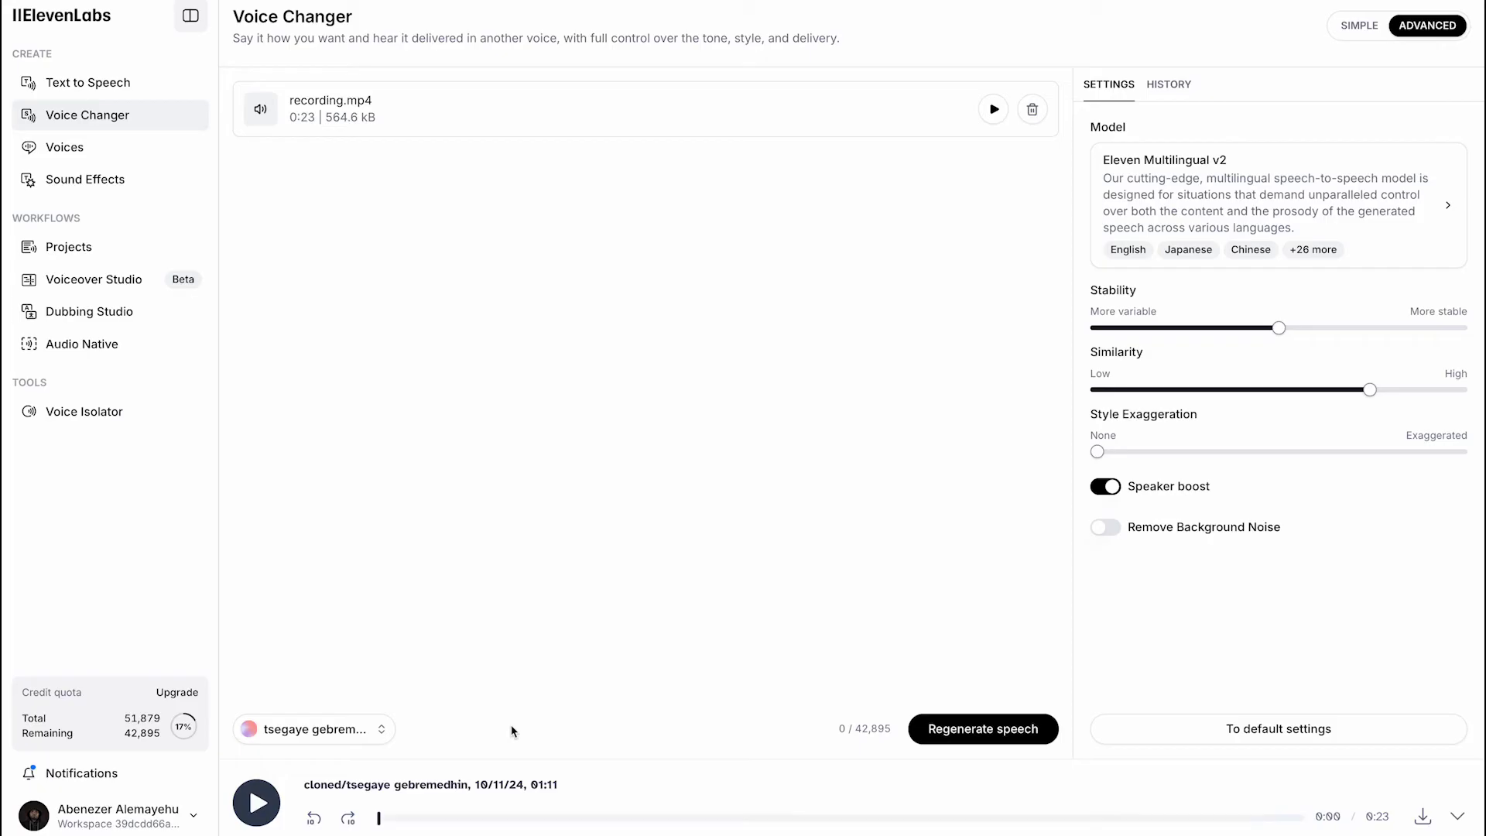
left_click(1425, 819)
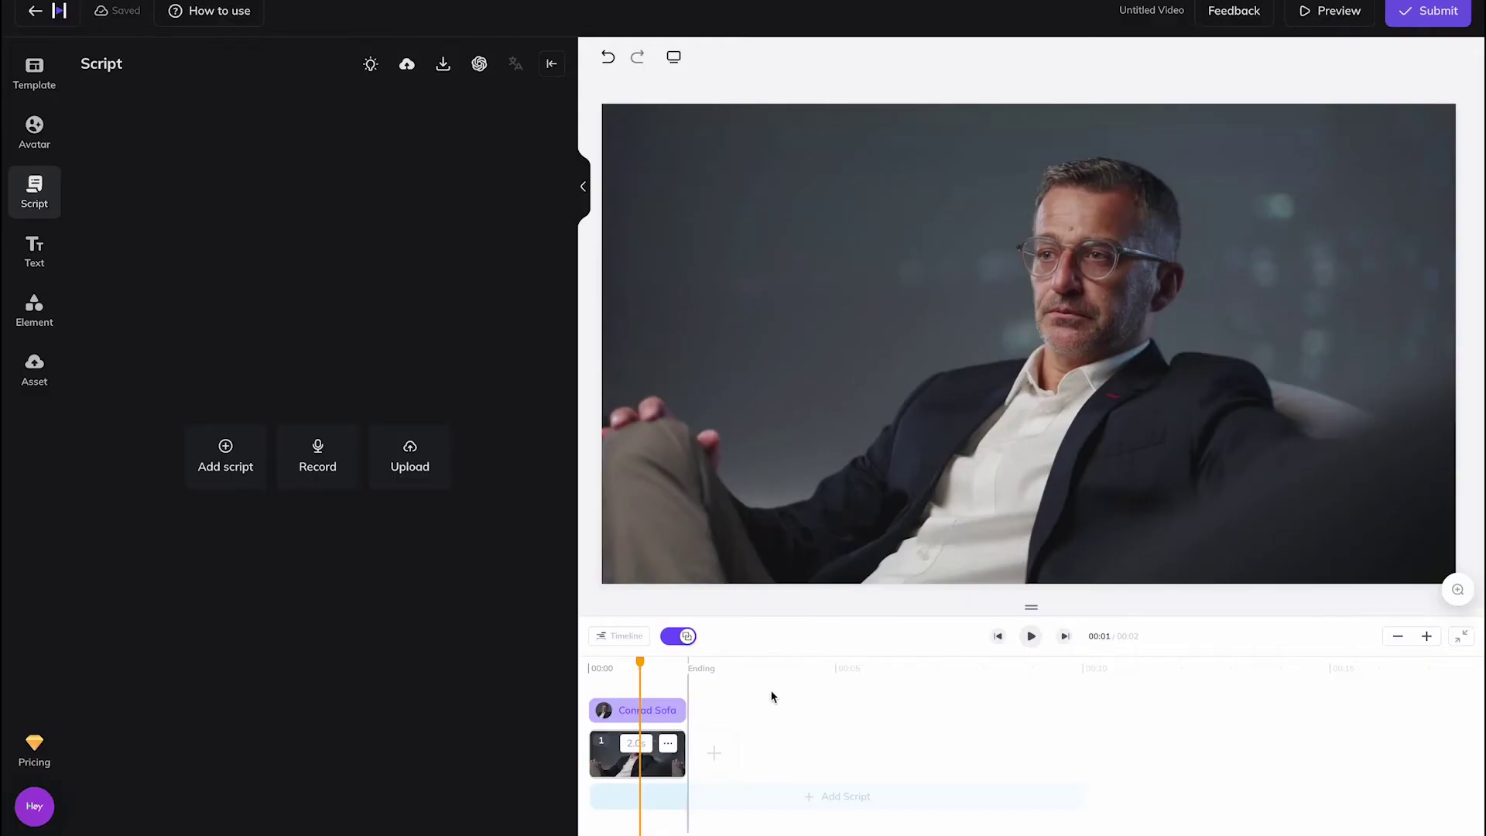
left_click(660, 791)
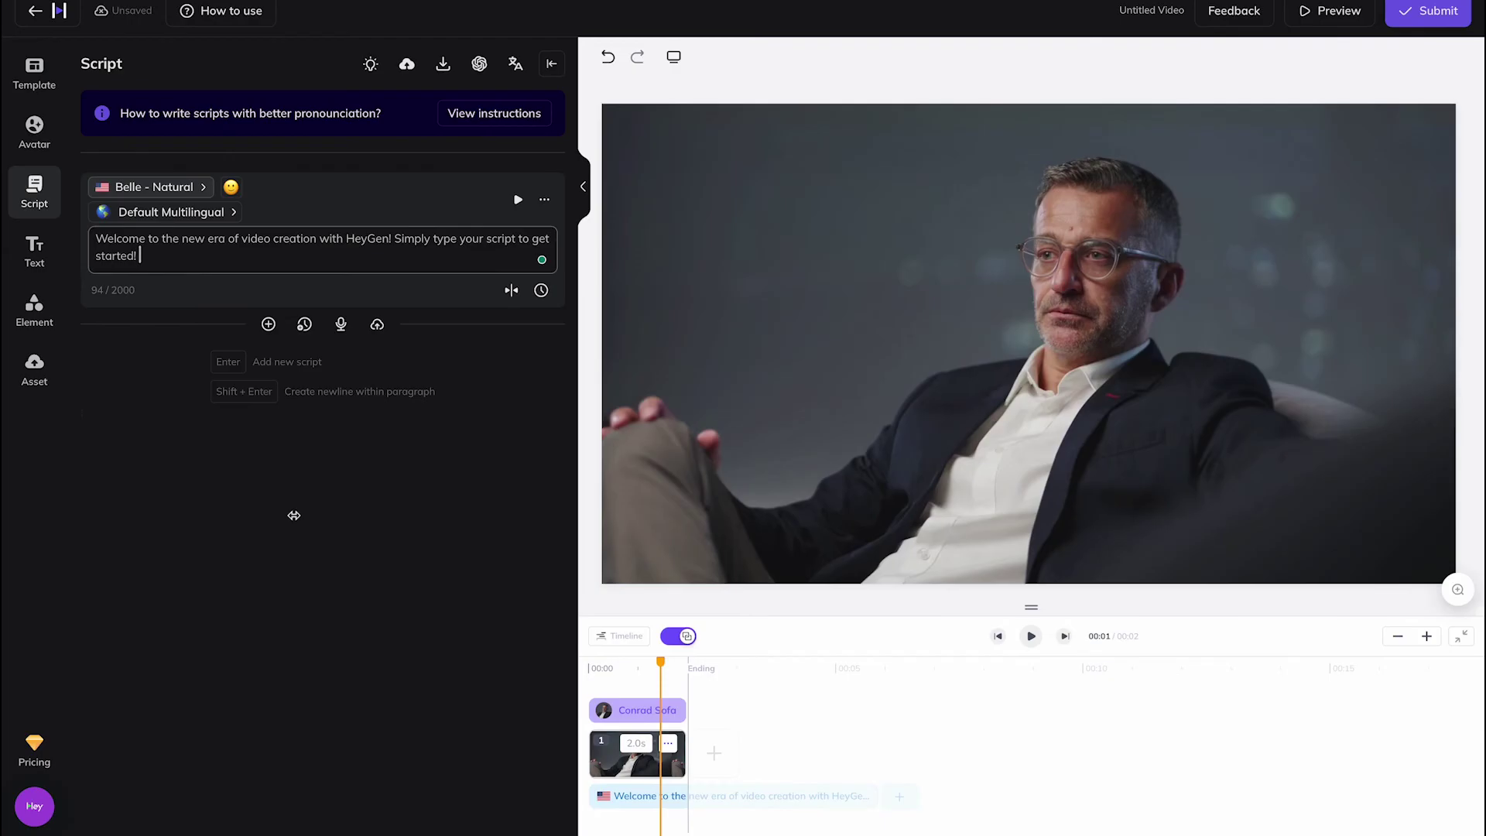
left_click_drag(232, 256, 66, 239)
key("BackSpace")
key("Return")
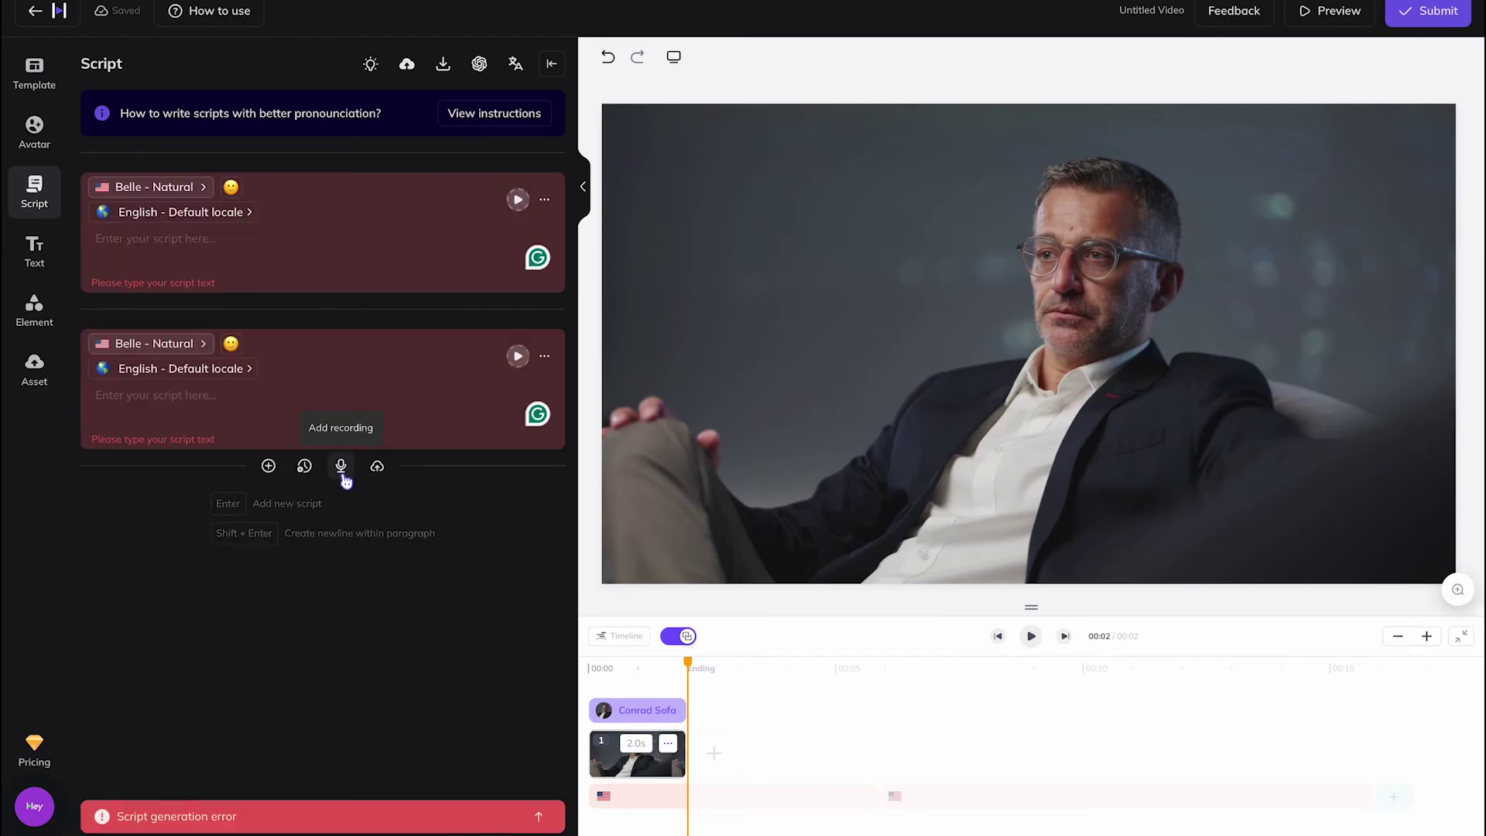
left_click(545, 356)
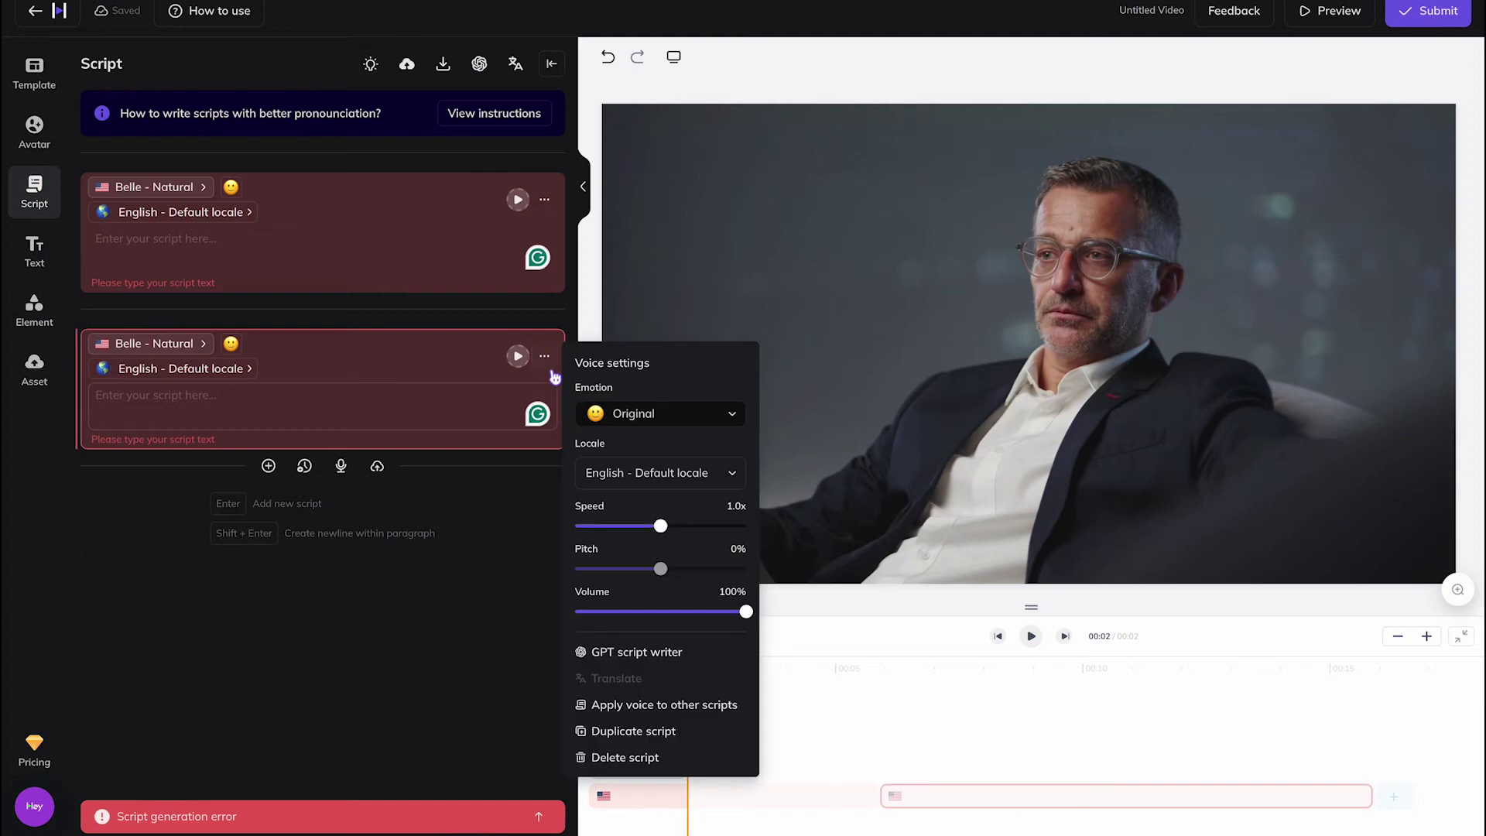
left_click(485, 649)
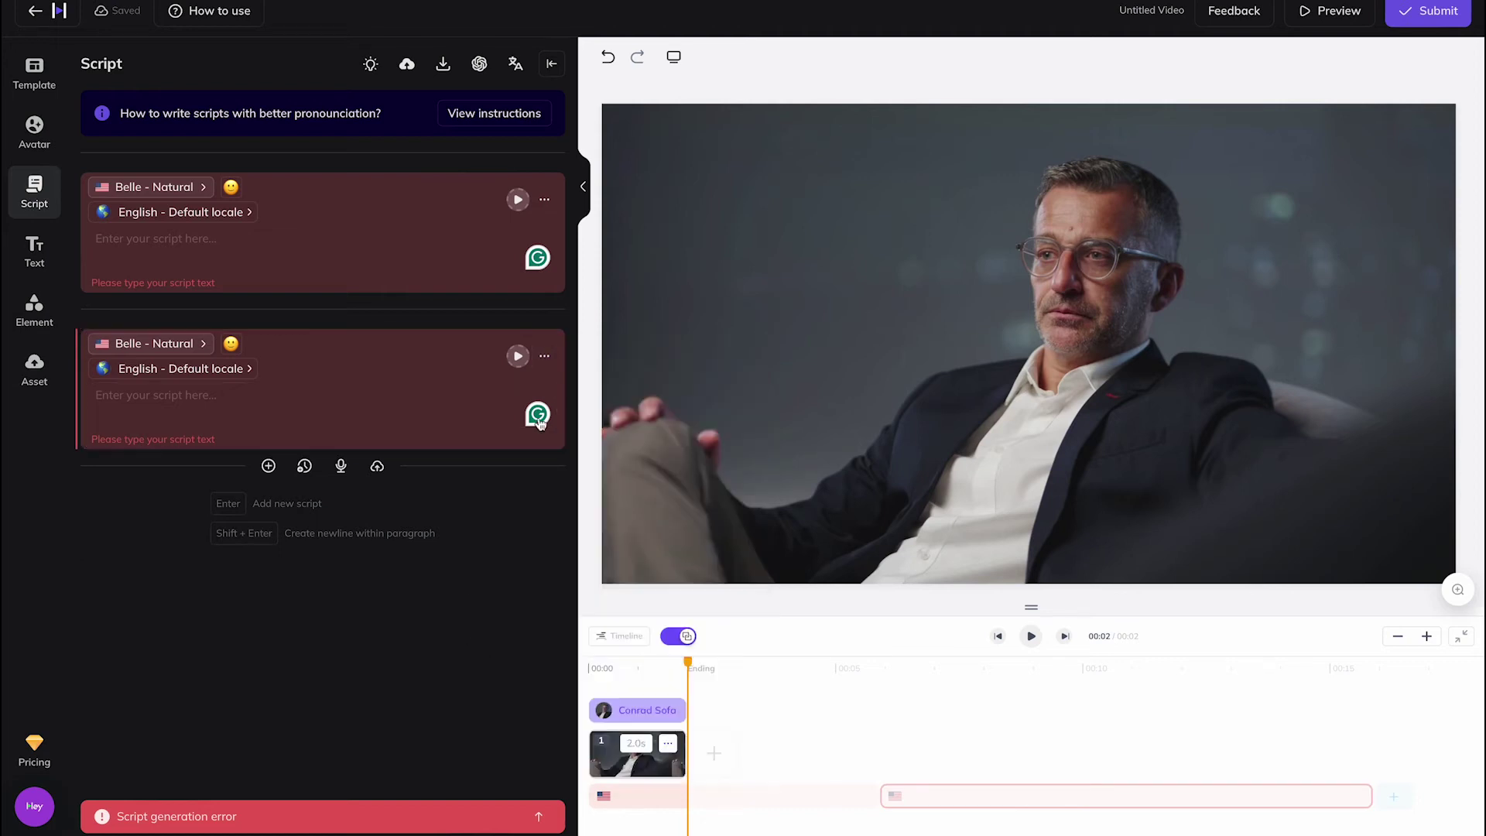
left_click(545, 356)
left_click(612, 756)
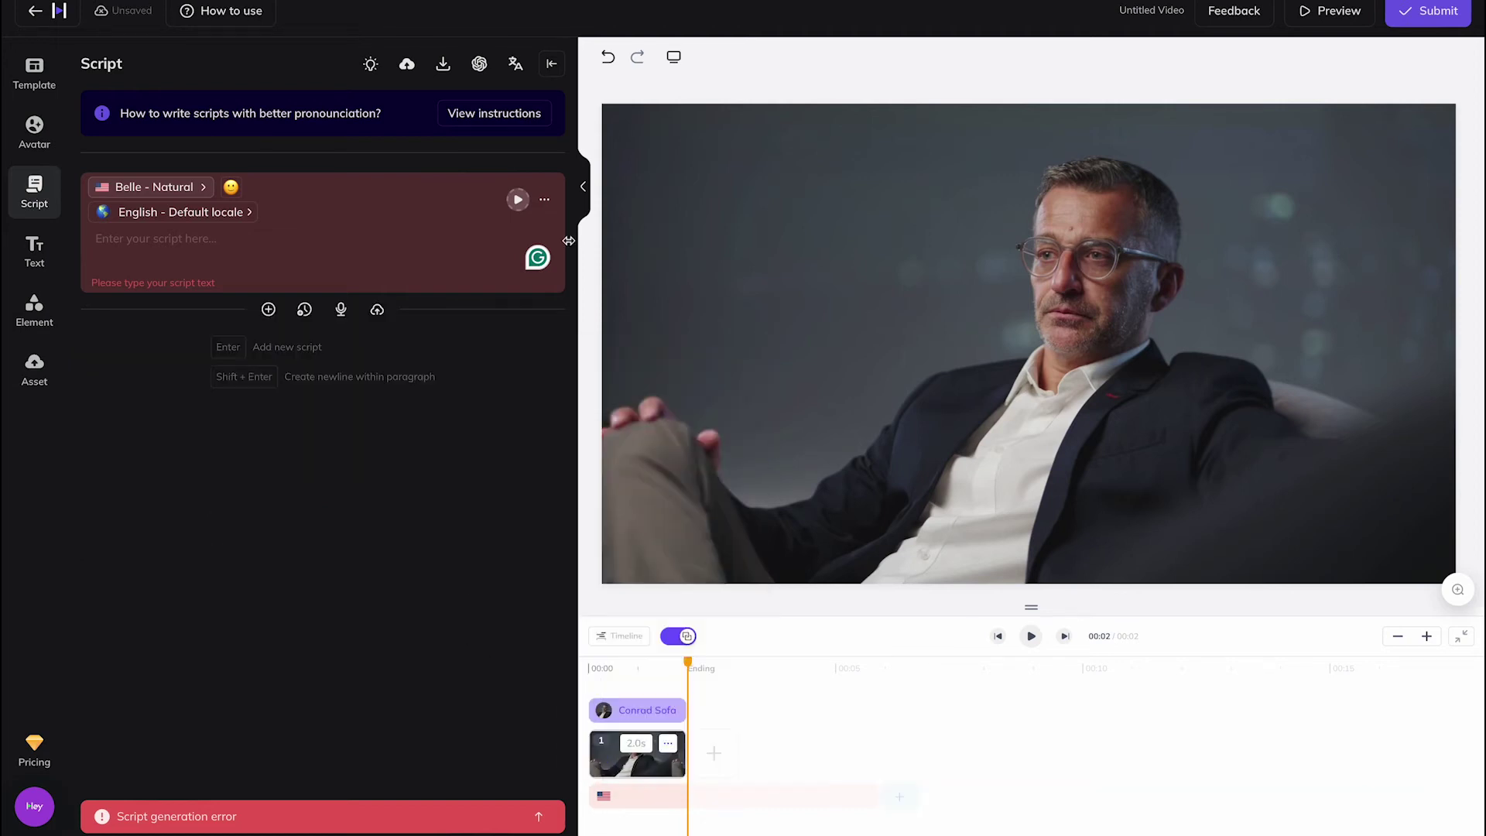
left_click(545, 201)
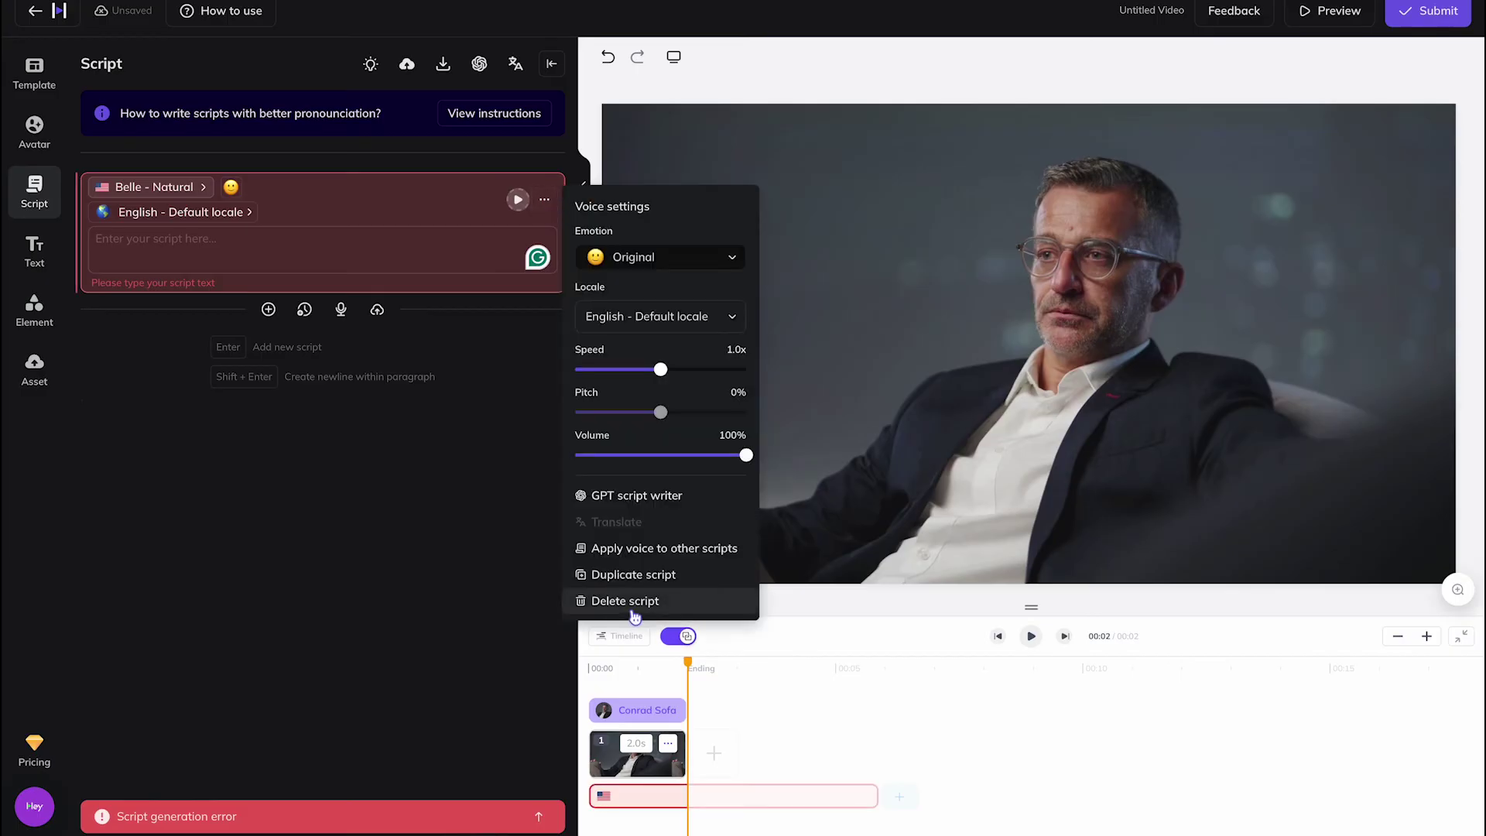
left_click(633, 610)
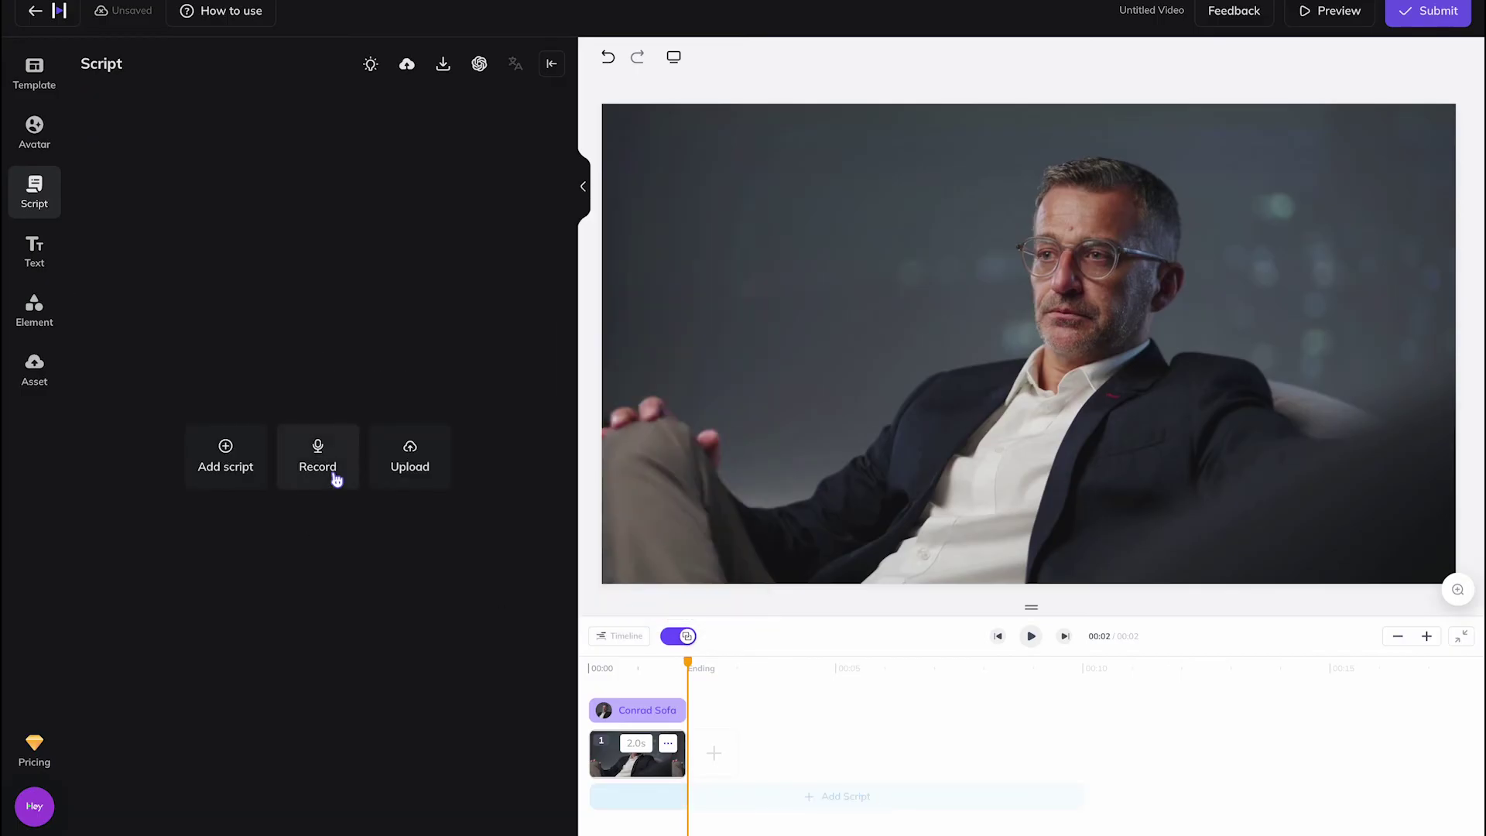
In HeyGen, upload the 23-second ElevenLabs MP3 file from the Downloads folder as the video's script audio.
left_click(408, 478)
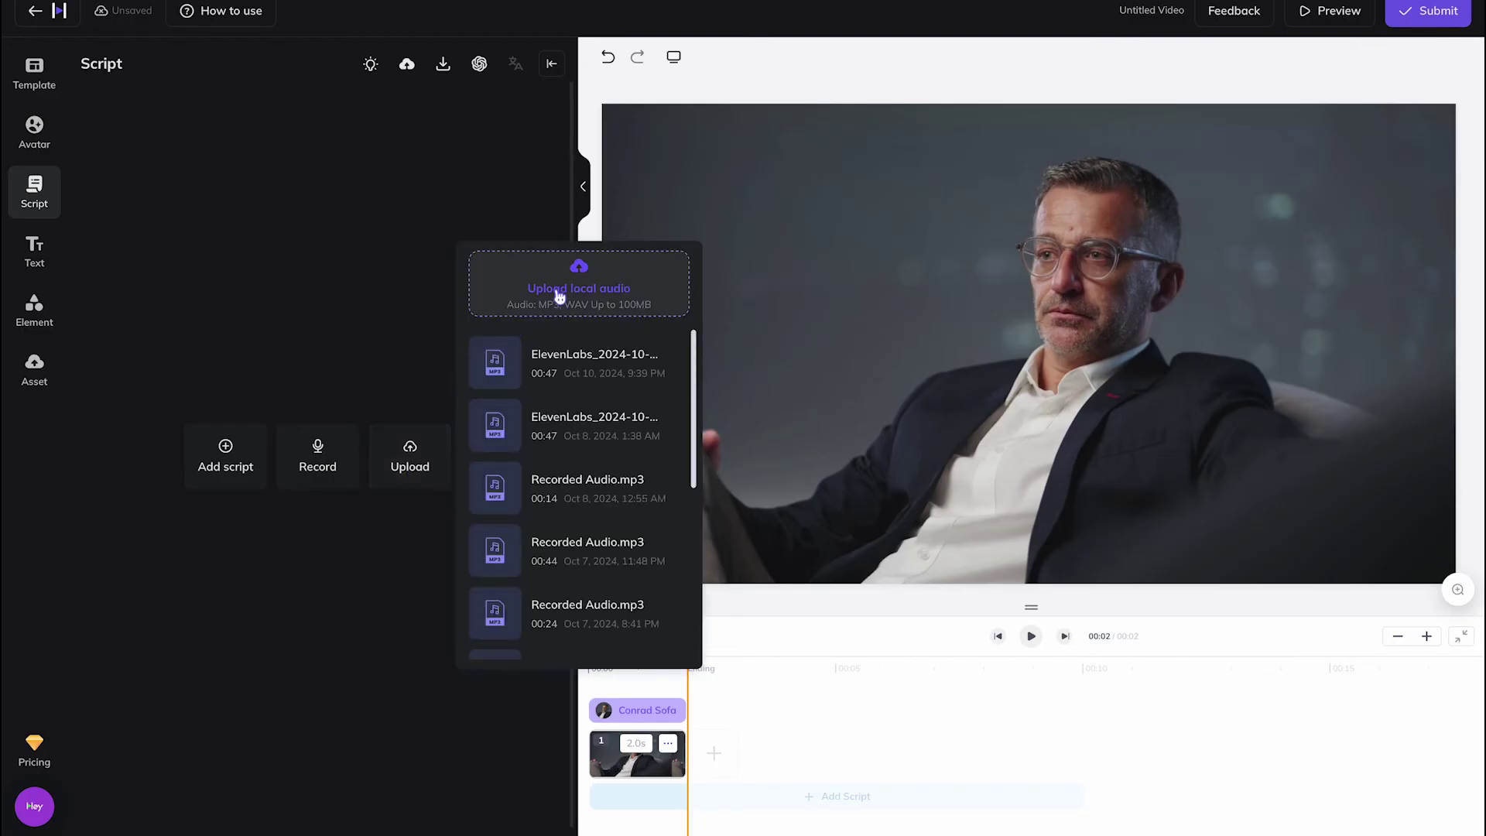
left_click(558, 297)
left_click(266, 172)
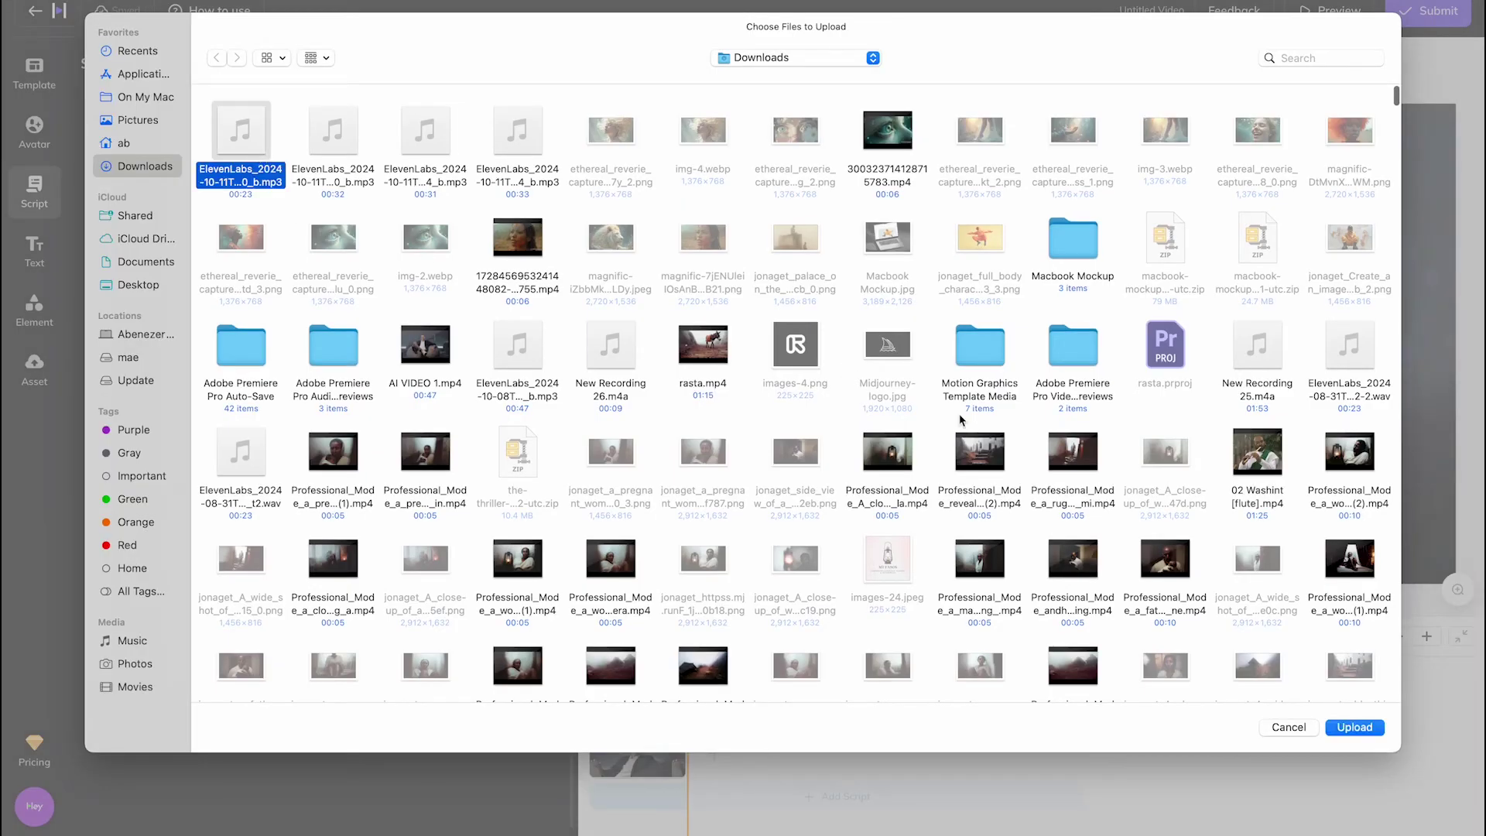
left_click(1360, 731)
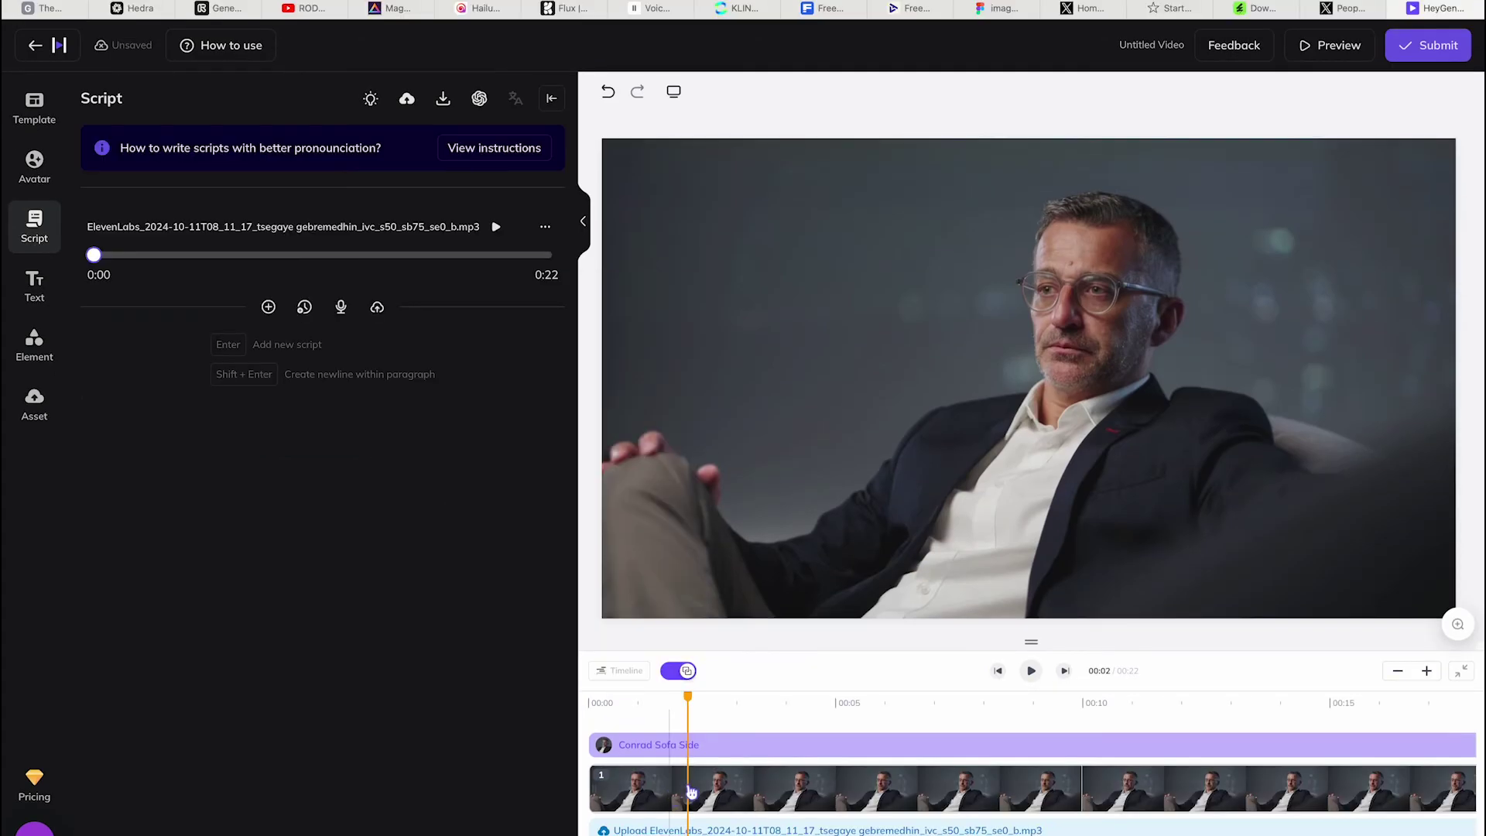
Play the first few seconds of the video from its start to check the uploaded audio.
left_click_drag(689, 694, 596, 698)
key("space")
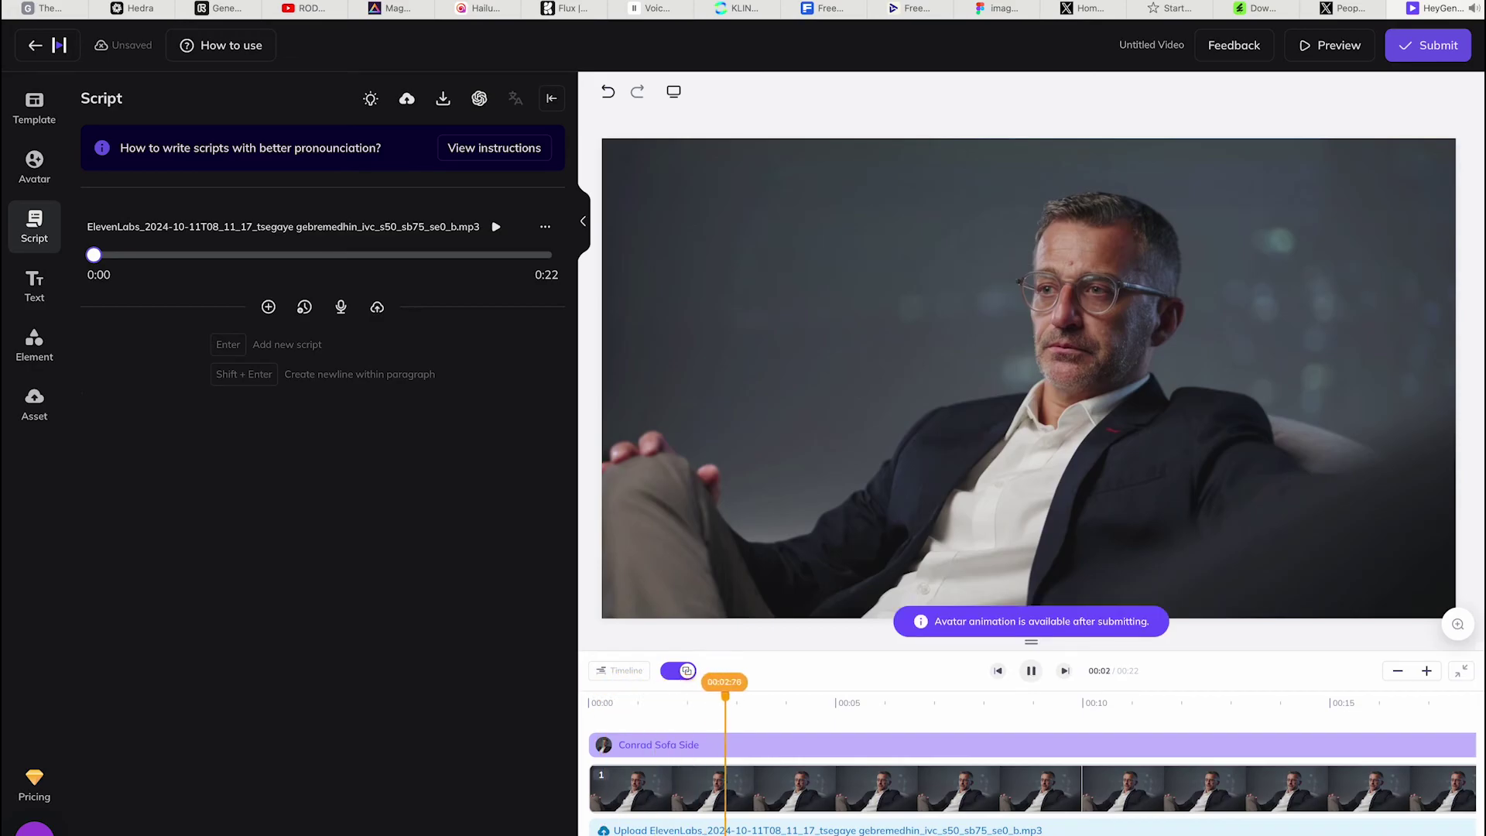
key("space")
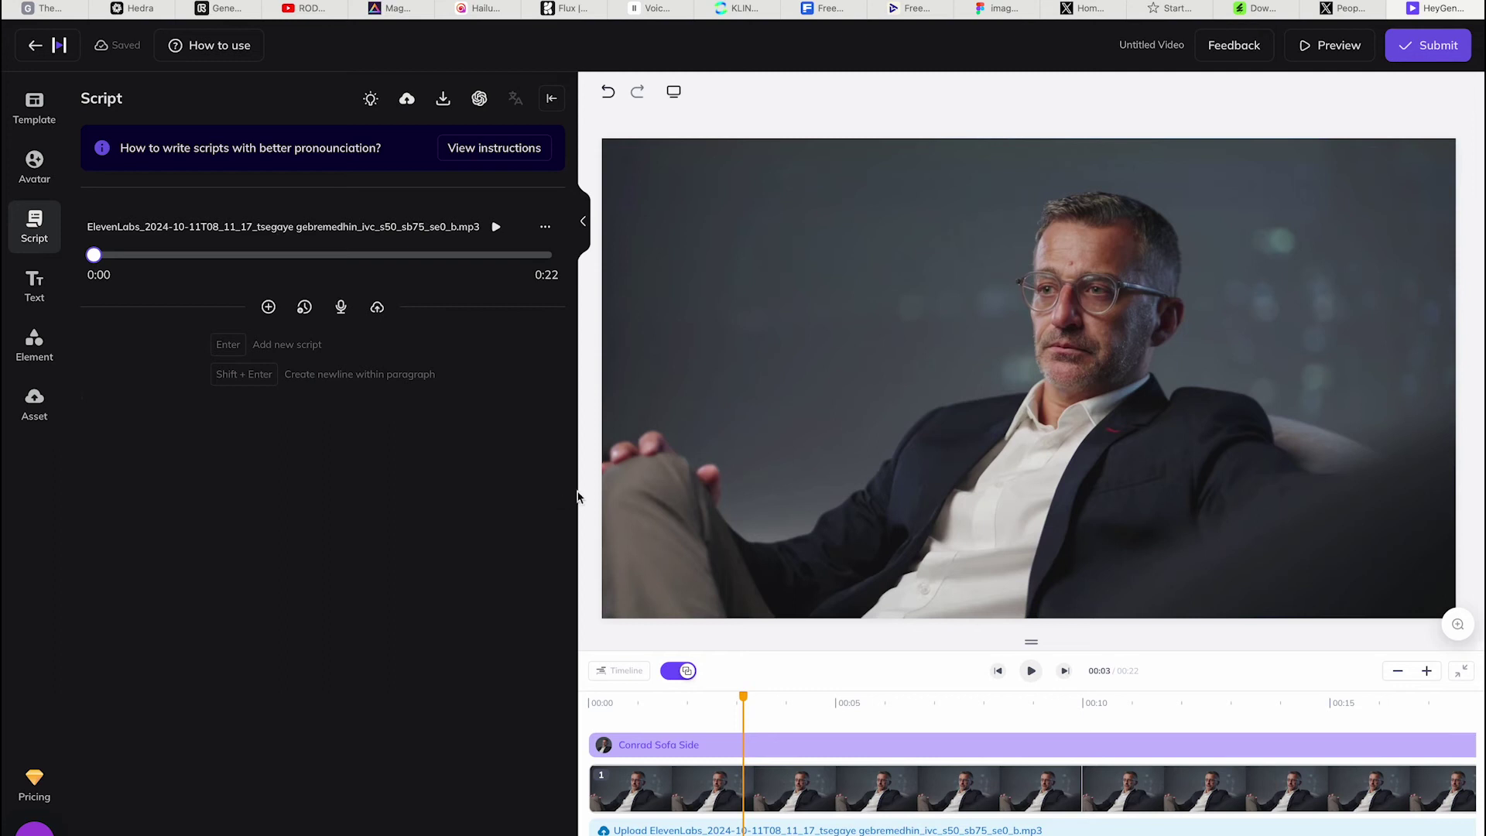
Shorten the avatar scene on the timeline to about 8.1 seconds.
left_click_drag(575, 495, 291, 498)
left_click_drag(664, 813, 702, 815)
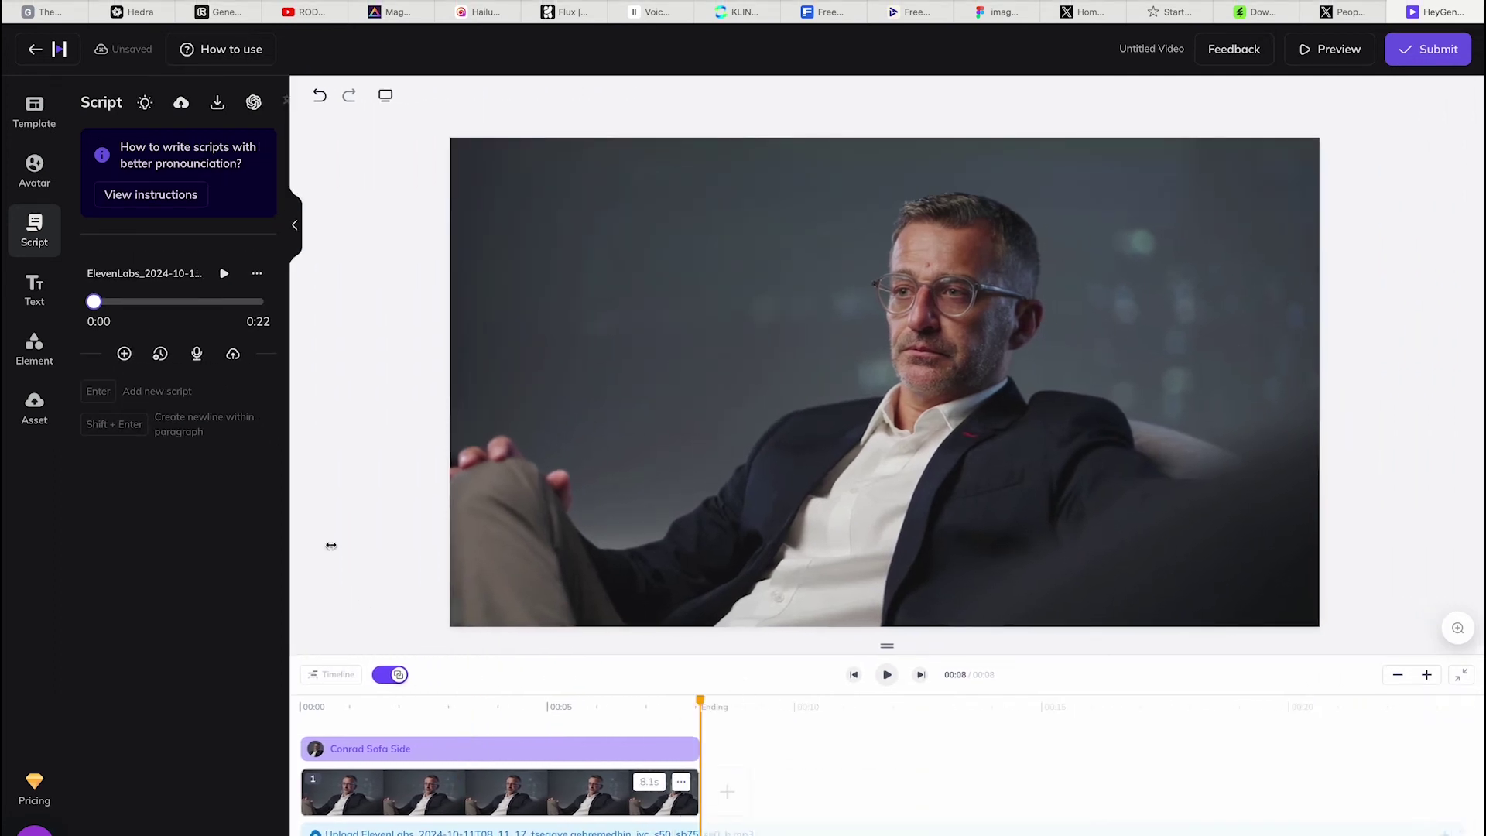
left_click_drag(293, 457, 554, 458)
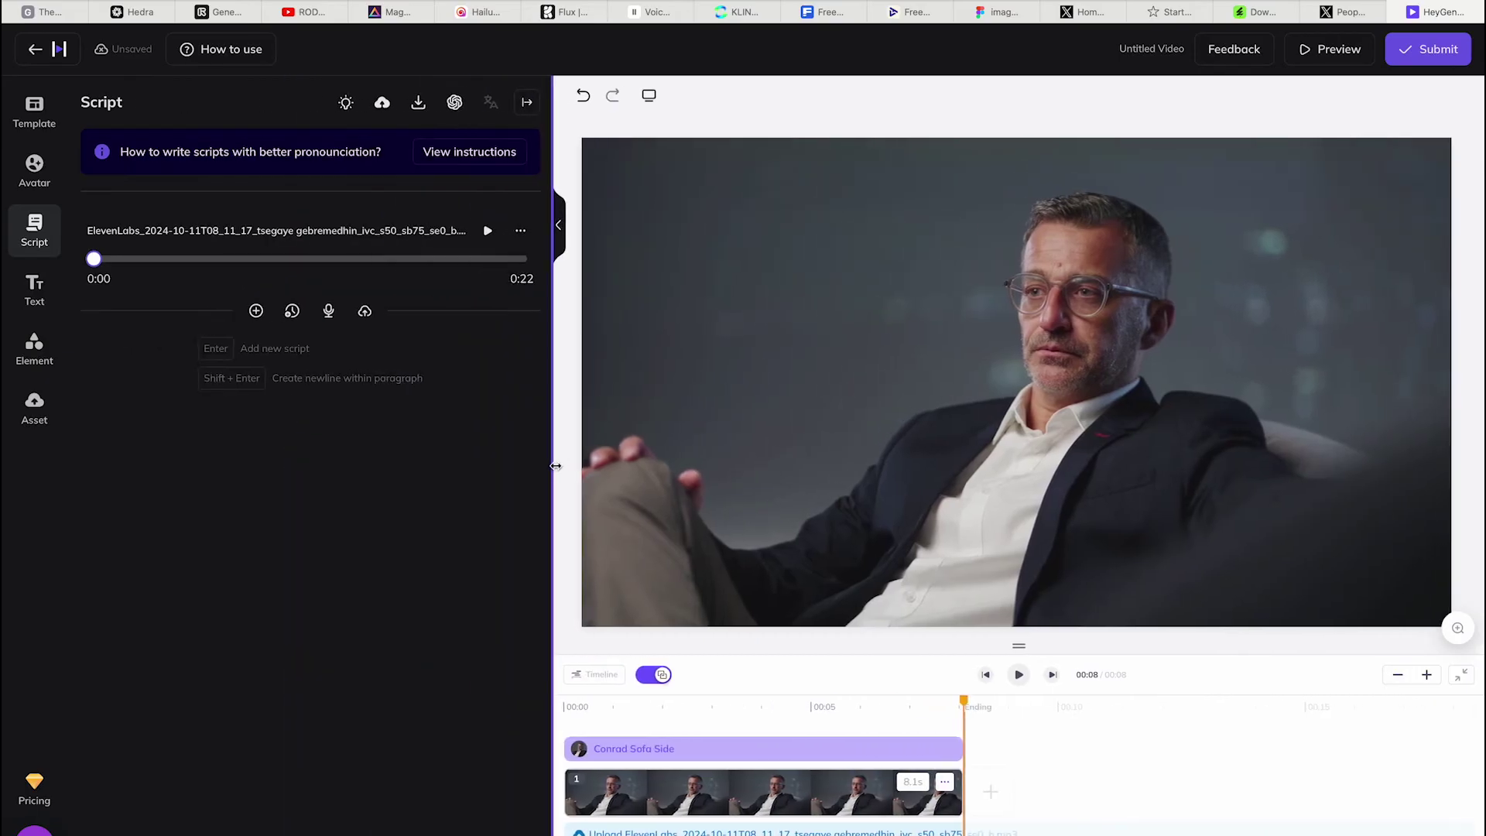
Add a second scene after the first one and place Conrad's front-facing sofa look in it.
left_click(991, 791)
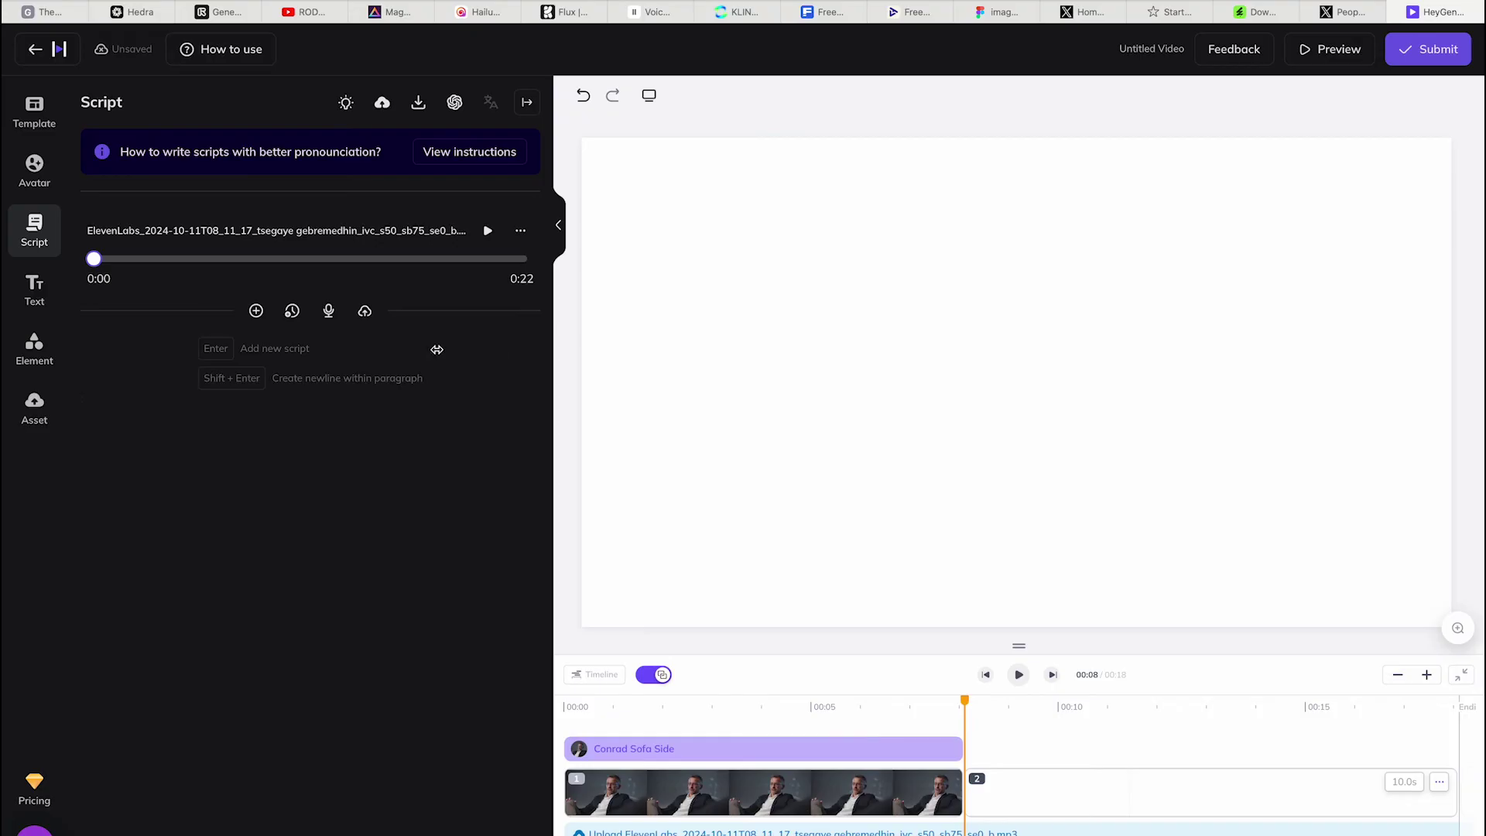
left_click(35, 169)
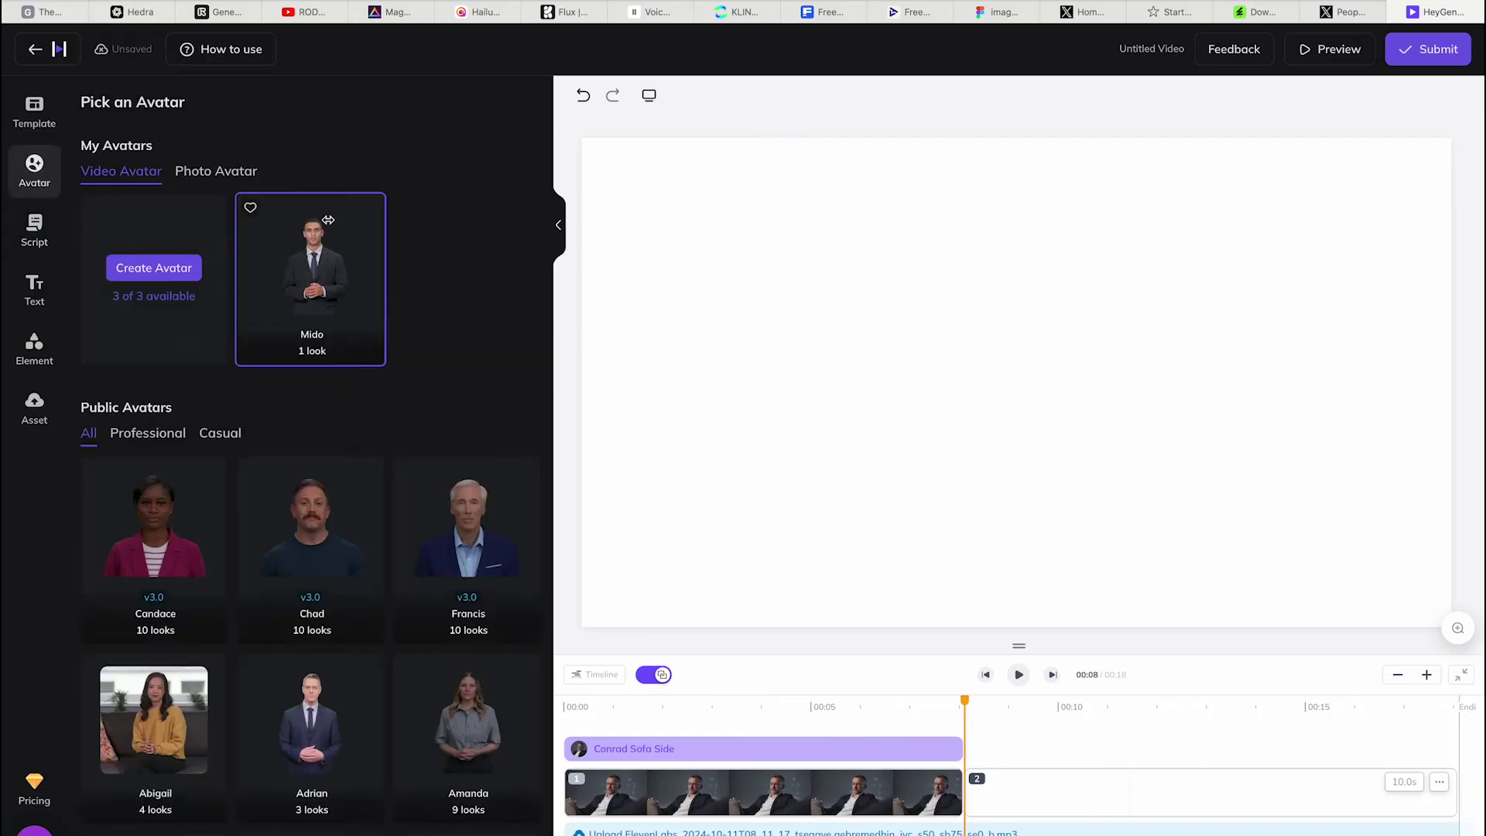
scroll(292, 608, "down", 10)
scroll(292, 608, "down", 10)
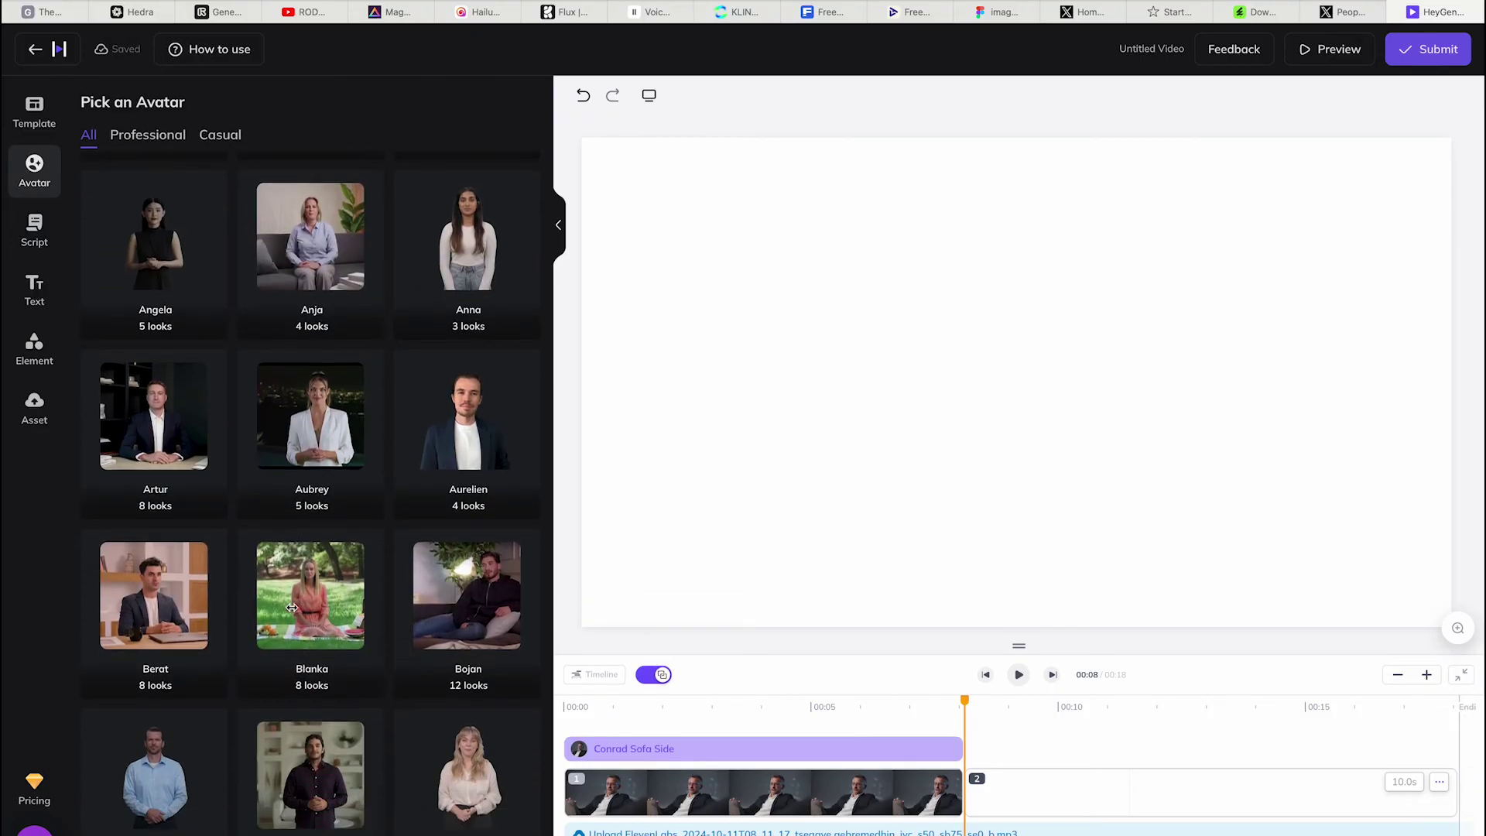
scroll(380, 571, "up", 3)
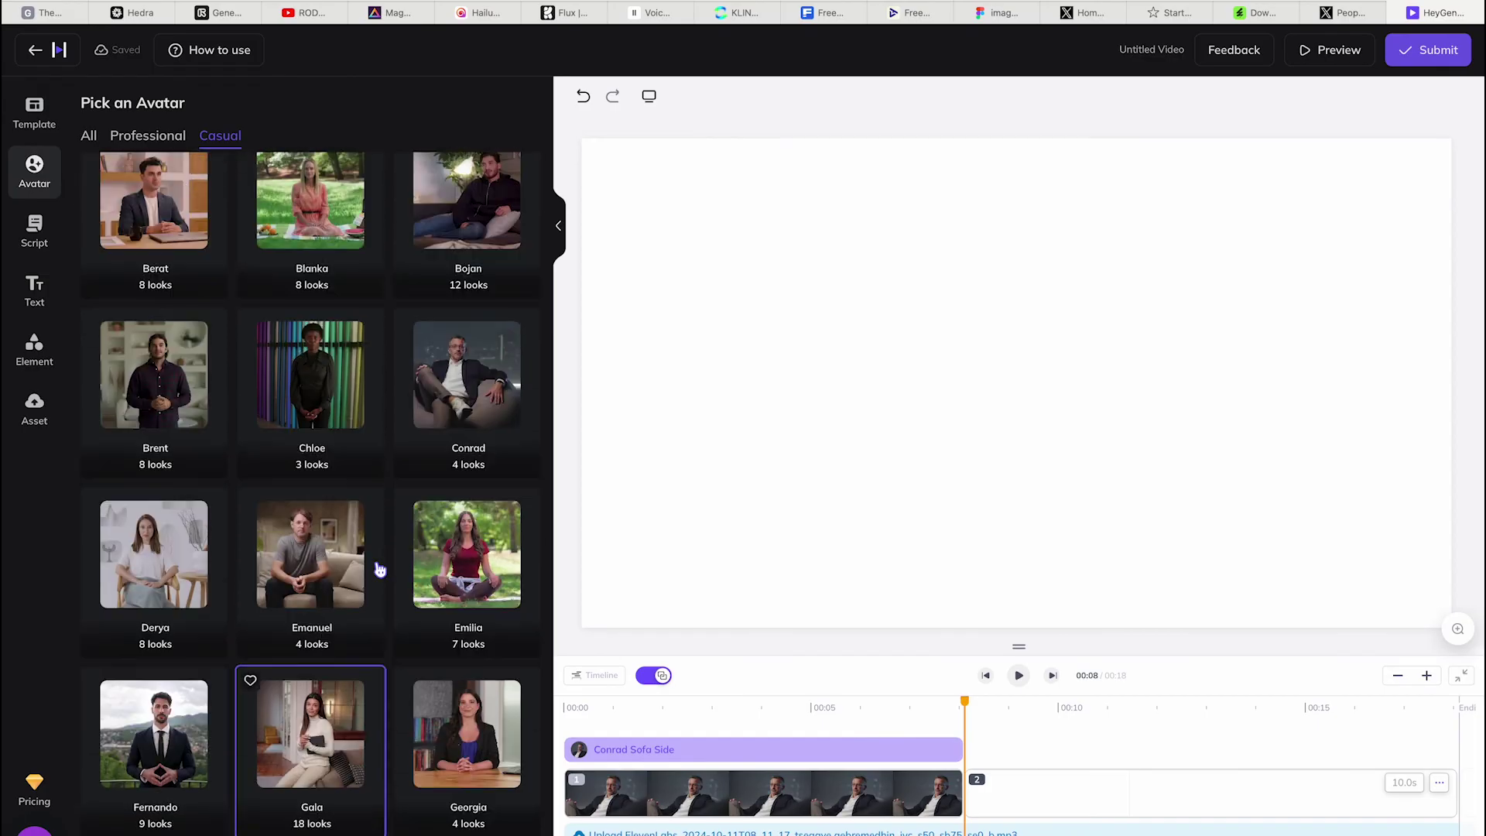
left_click(495, 462)
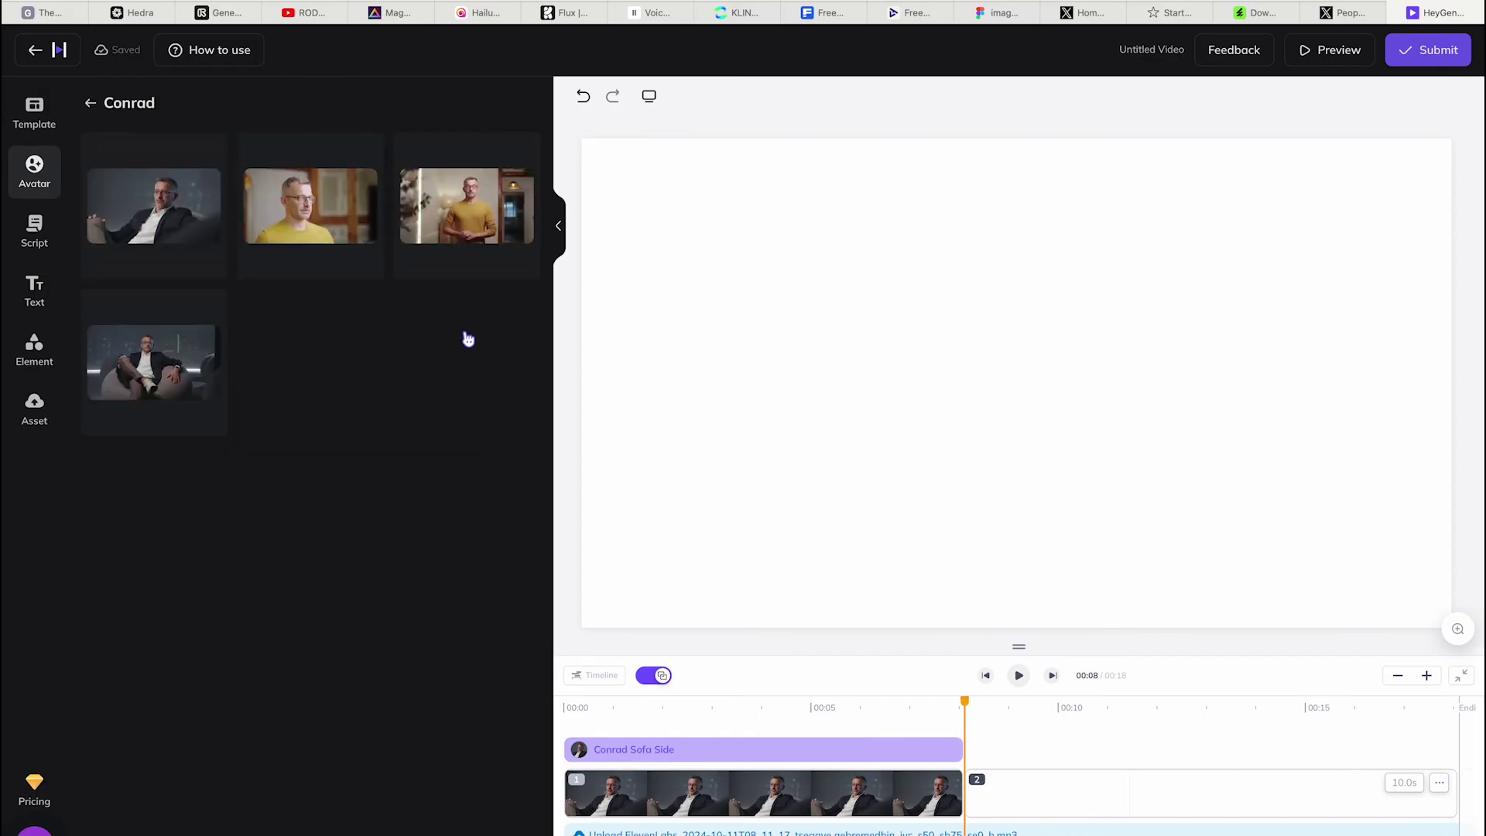
left_click(145, 390)
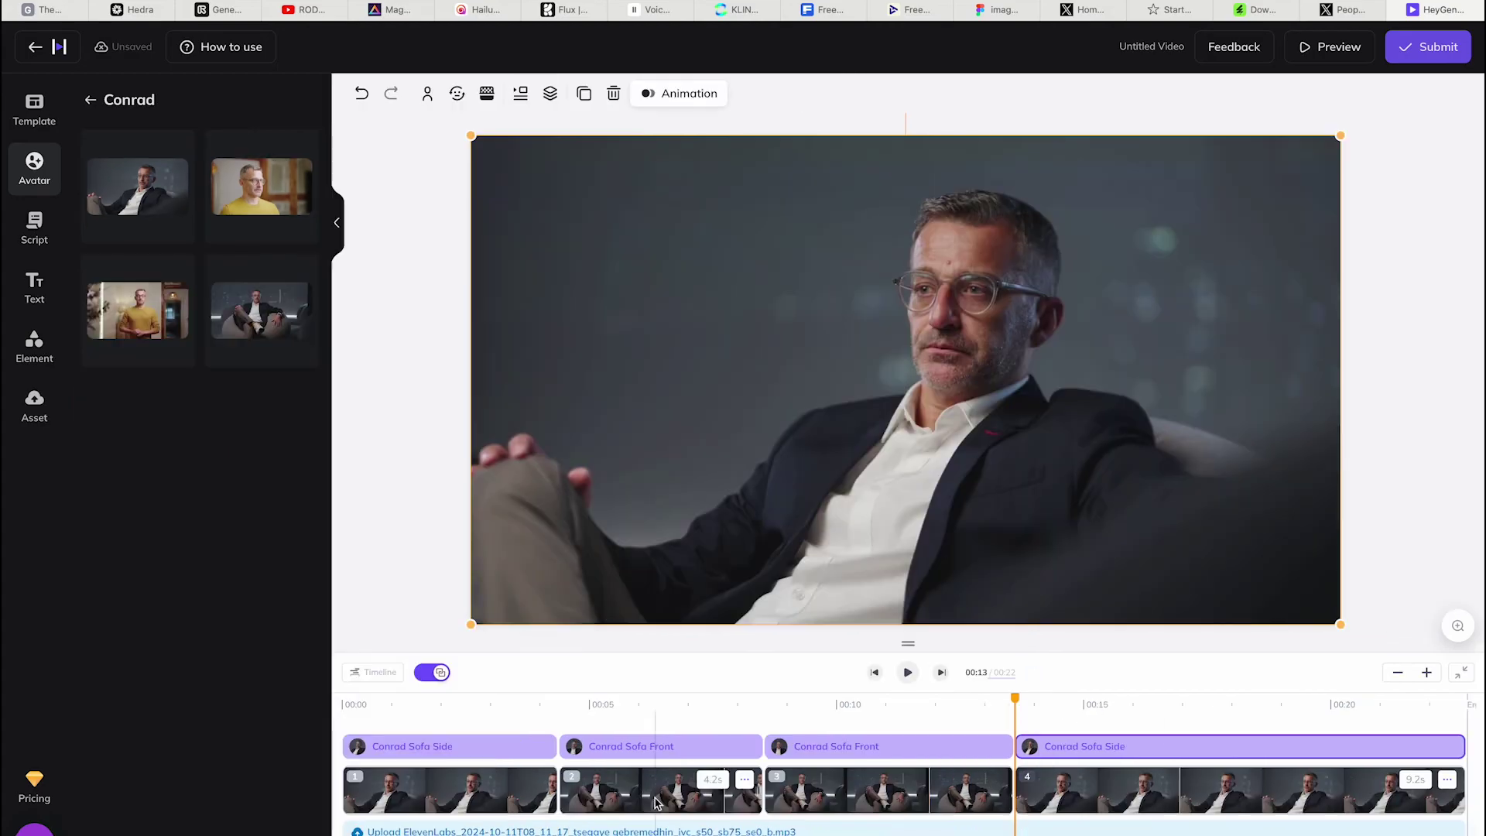
Return the playhead to the start of the video and set the submission filename to gashe.
left_click_drag(1015, 698, 300, 721)
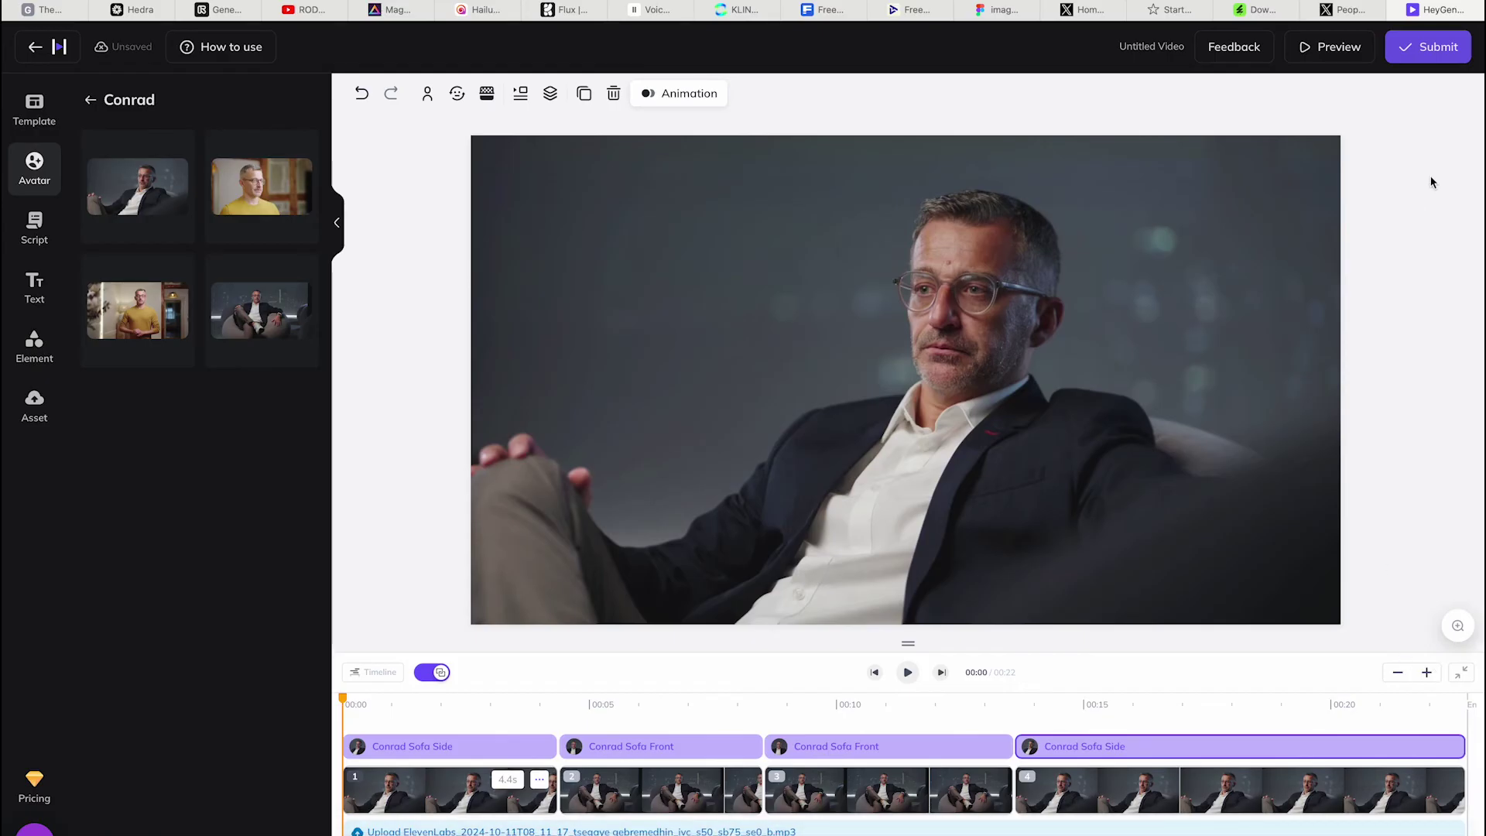
left_click(1447, 56)
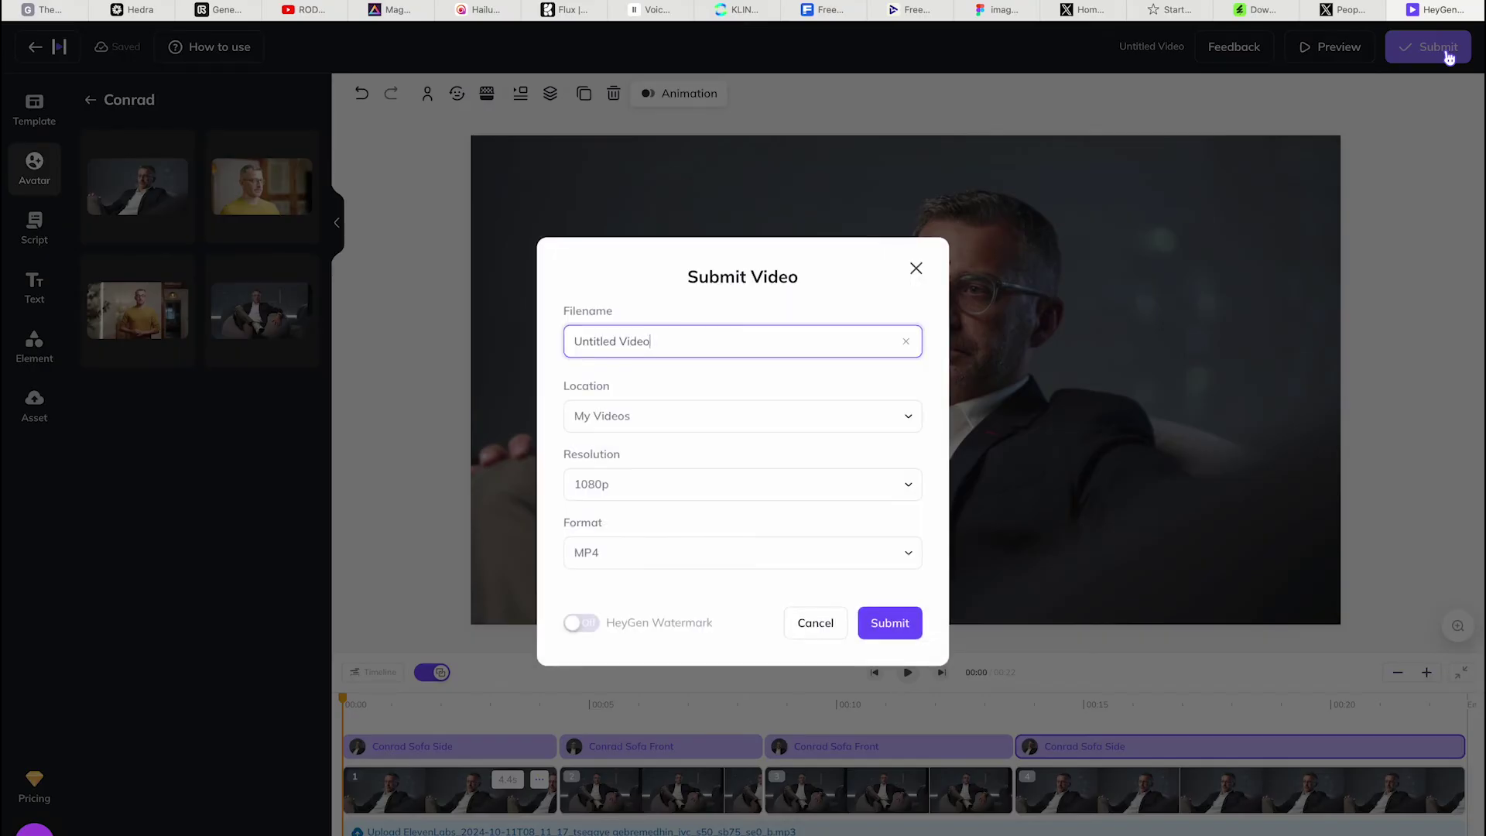
left_click_drag(687, 341, 524, 349)
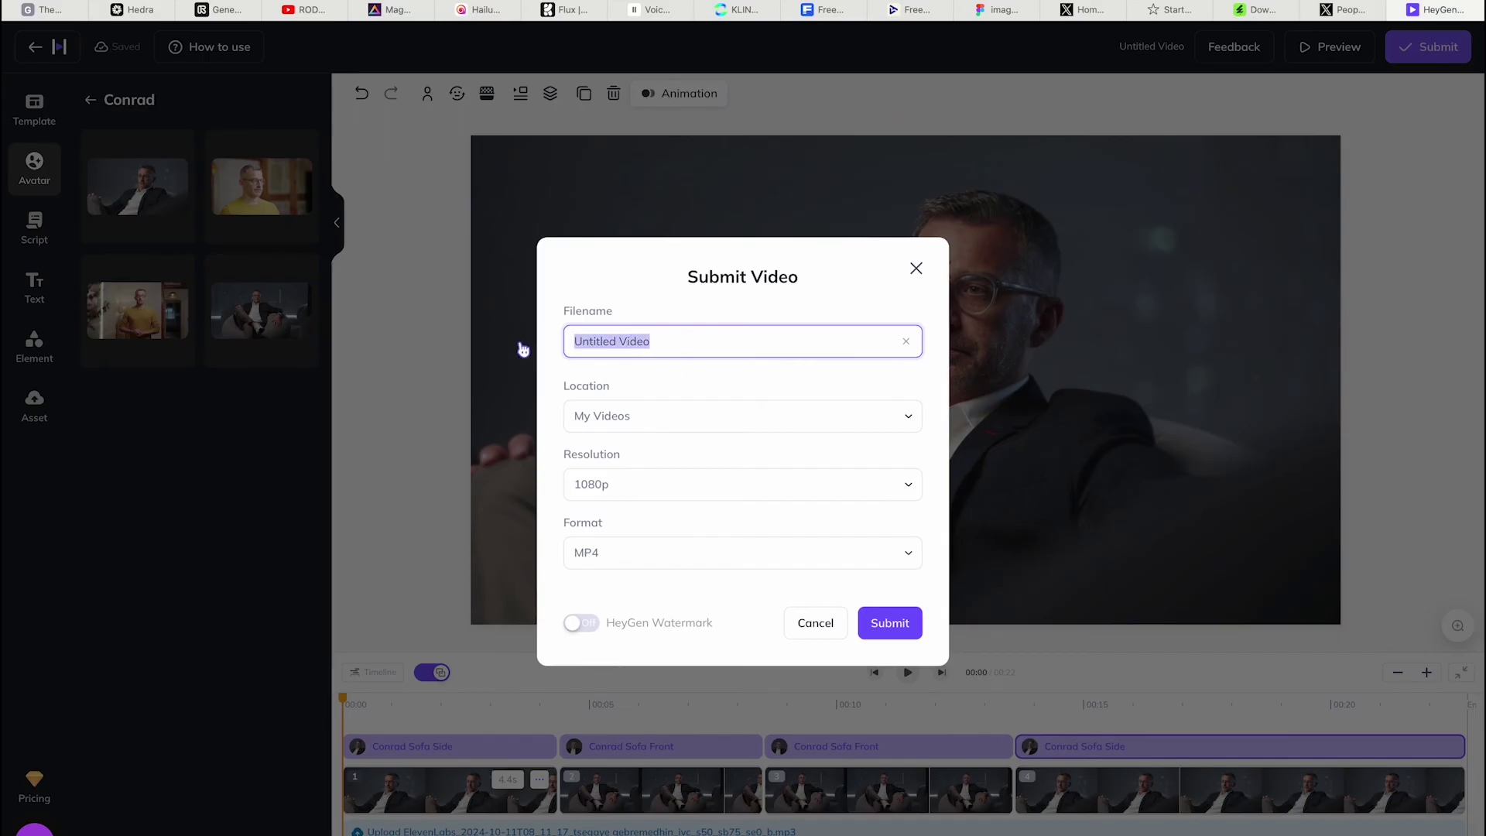
key("BackSpace")
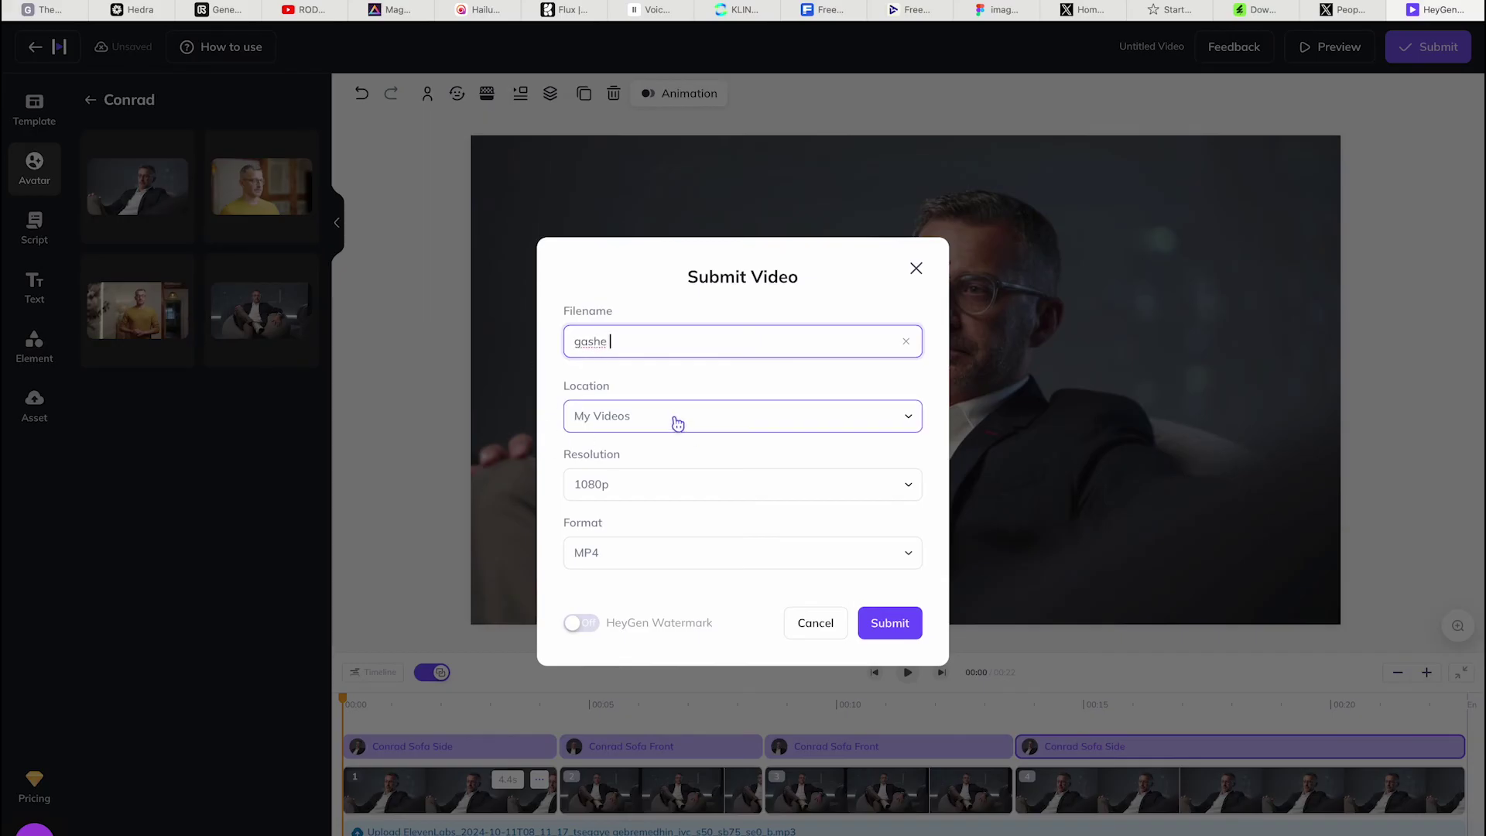
Review the resolution and format choices offered for submitting the video.
left_click(705, 482)
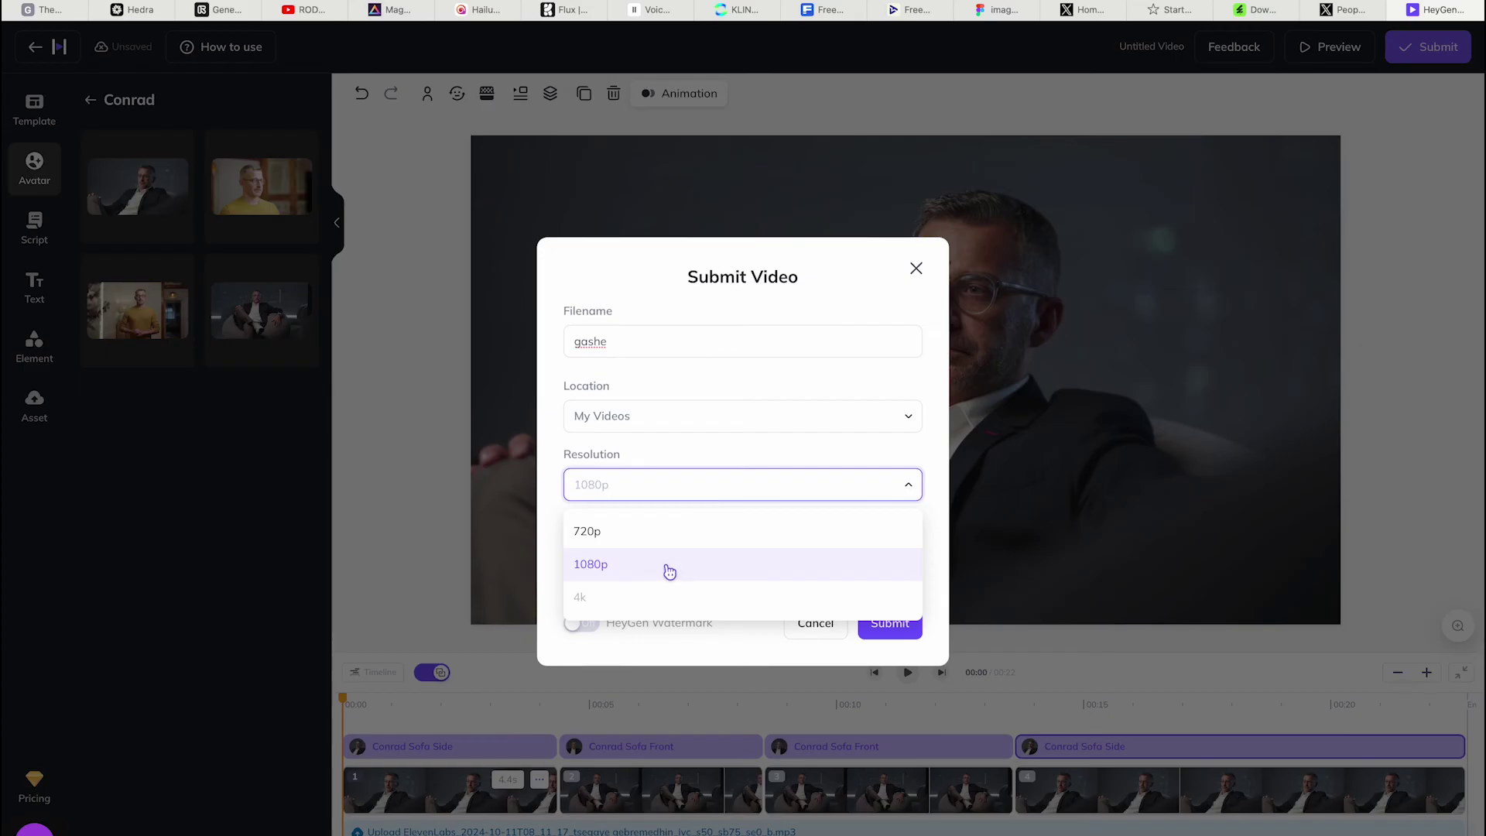
left_click(428, 586)
left_click(427, 586)
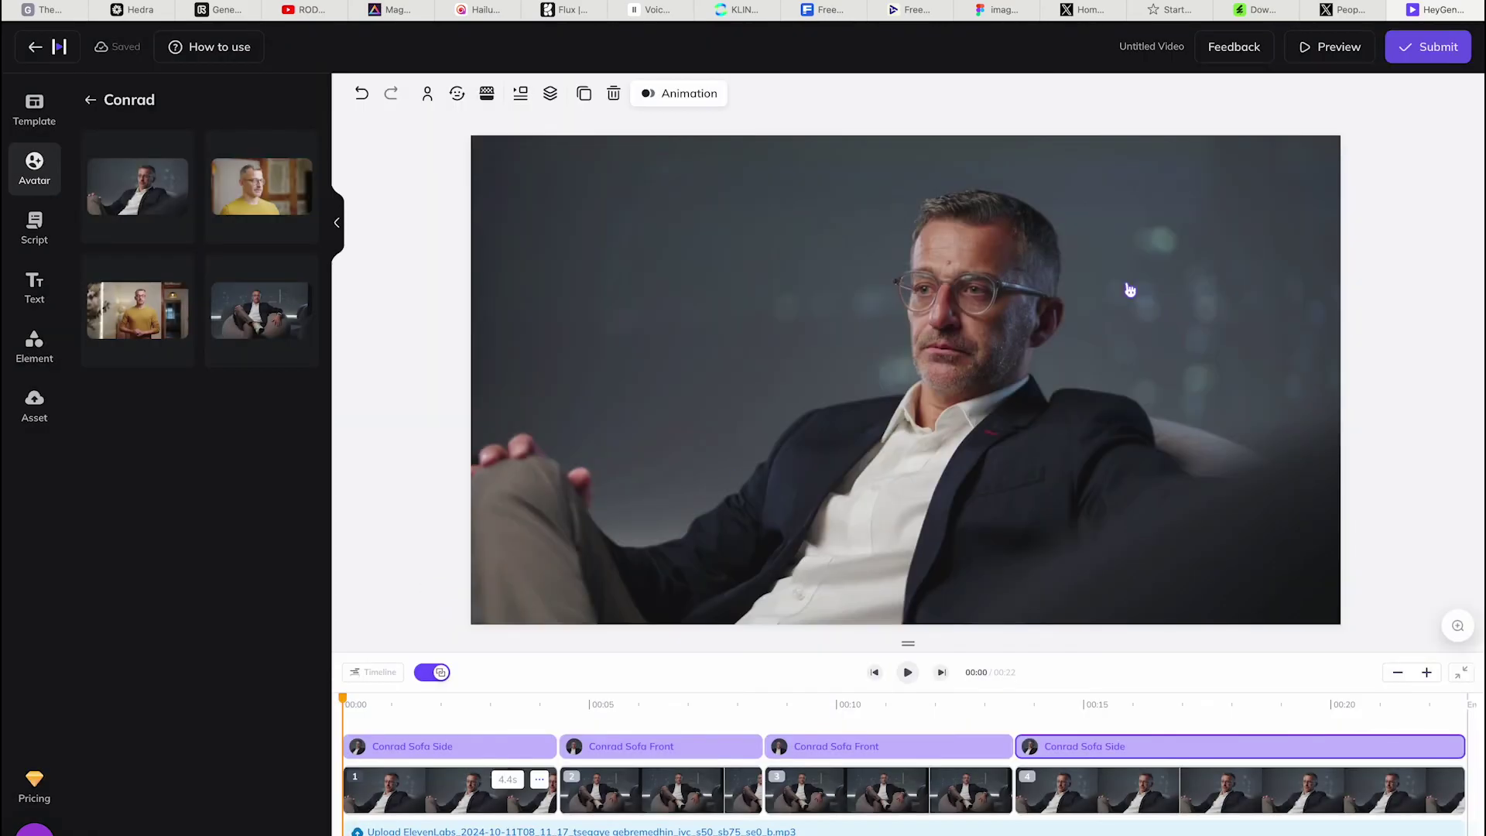
left_click(1438, 46)
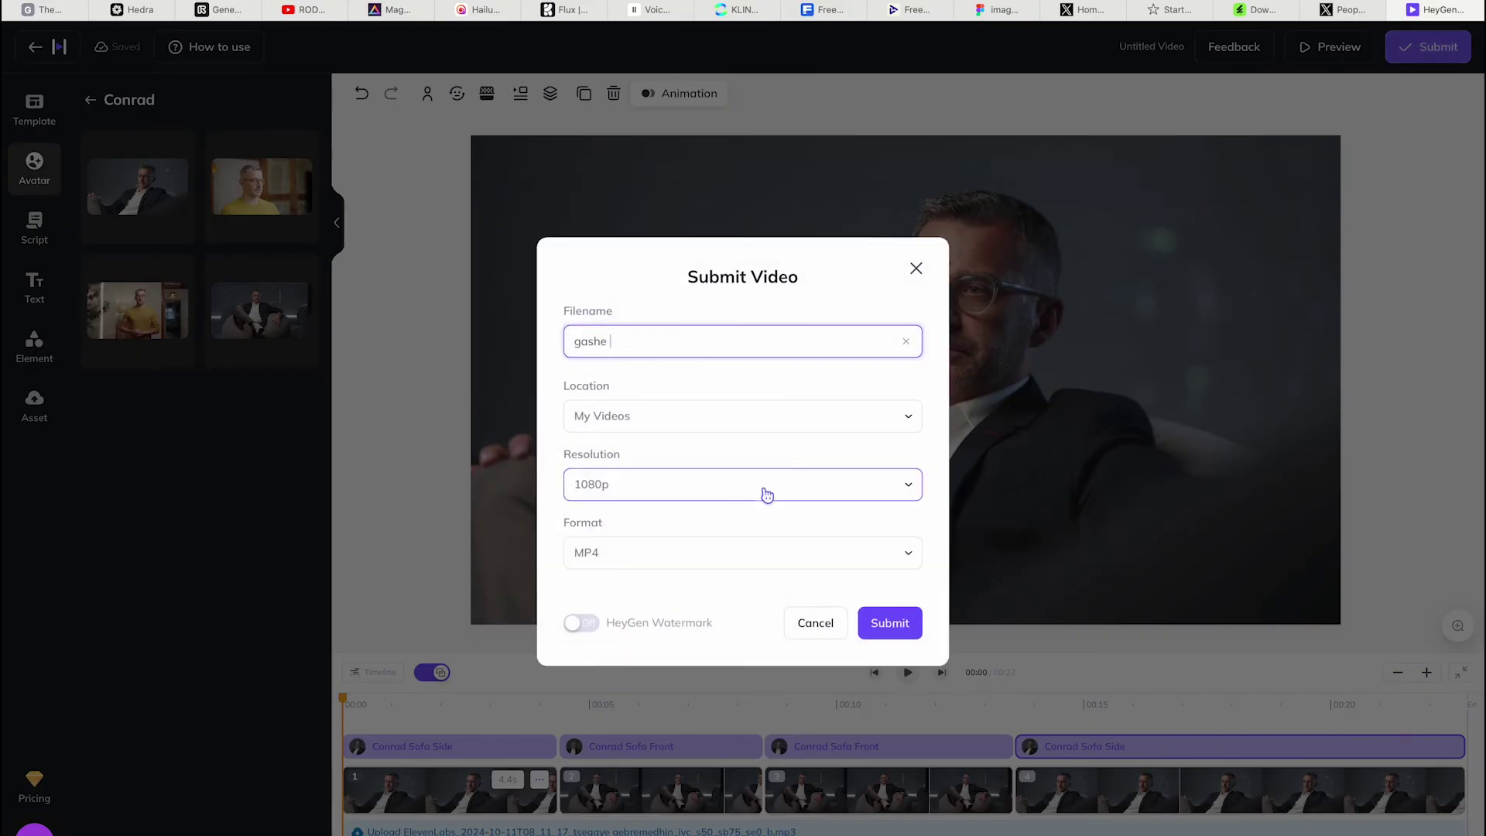
left_click(708, 552)
left_click(341, 631)
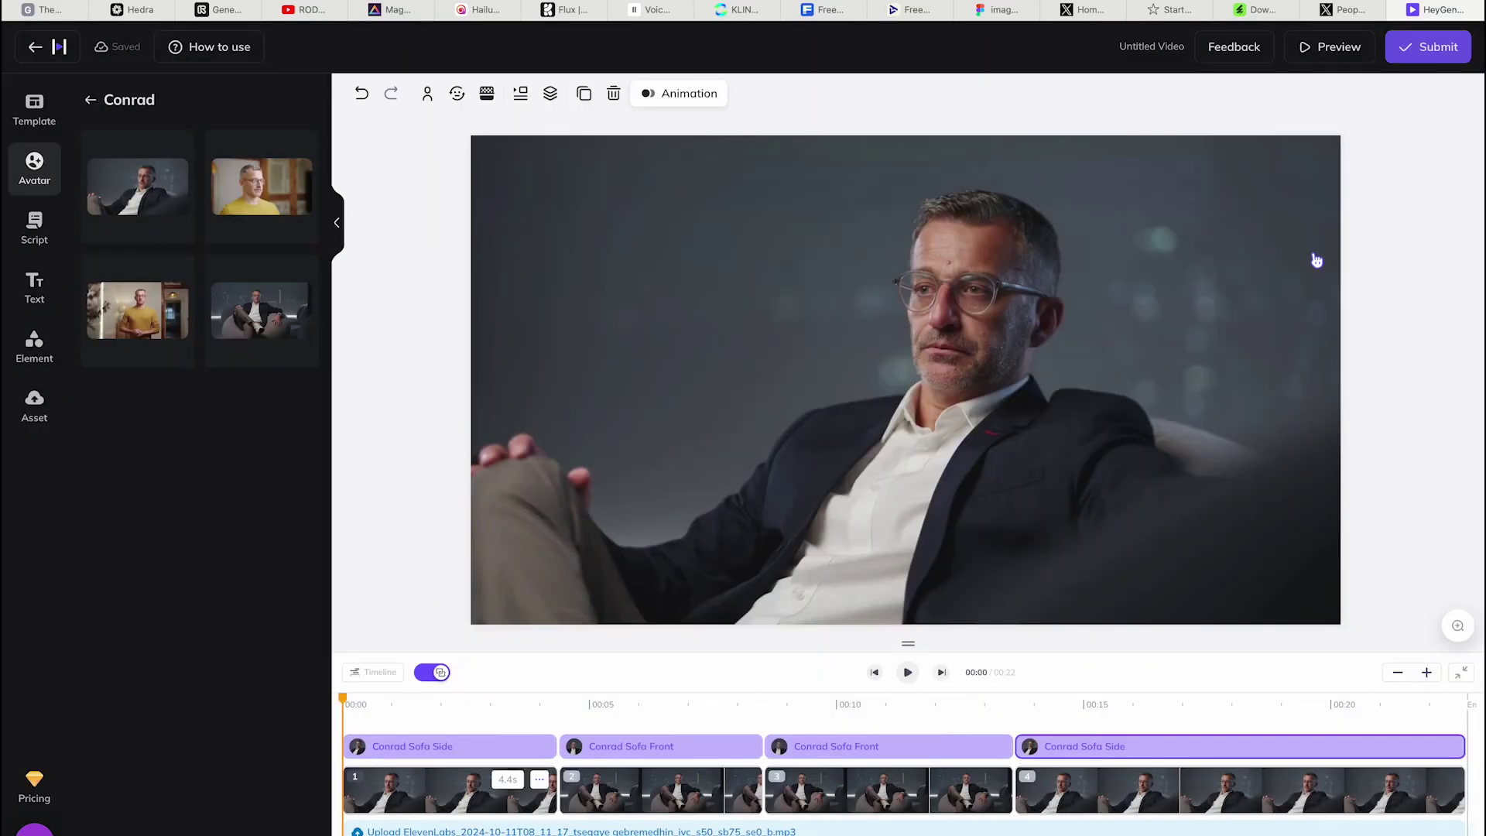
Submit the gashe video for rendering to My Videos at 1080p in MP4 format.
left_click(1405, 56)
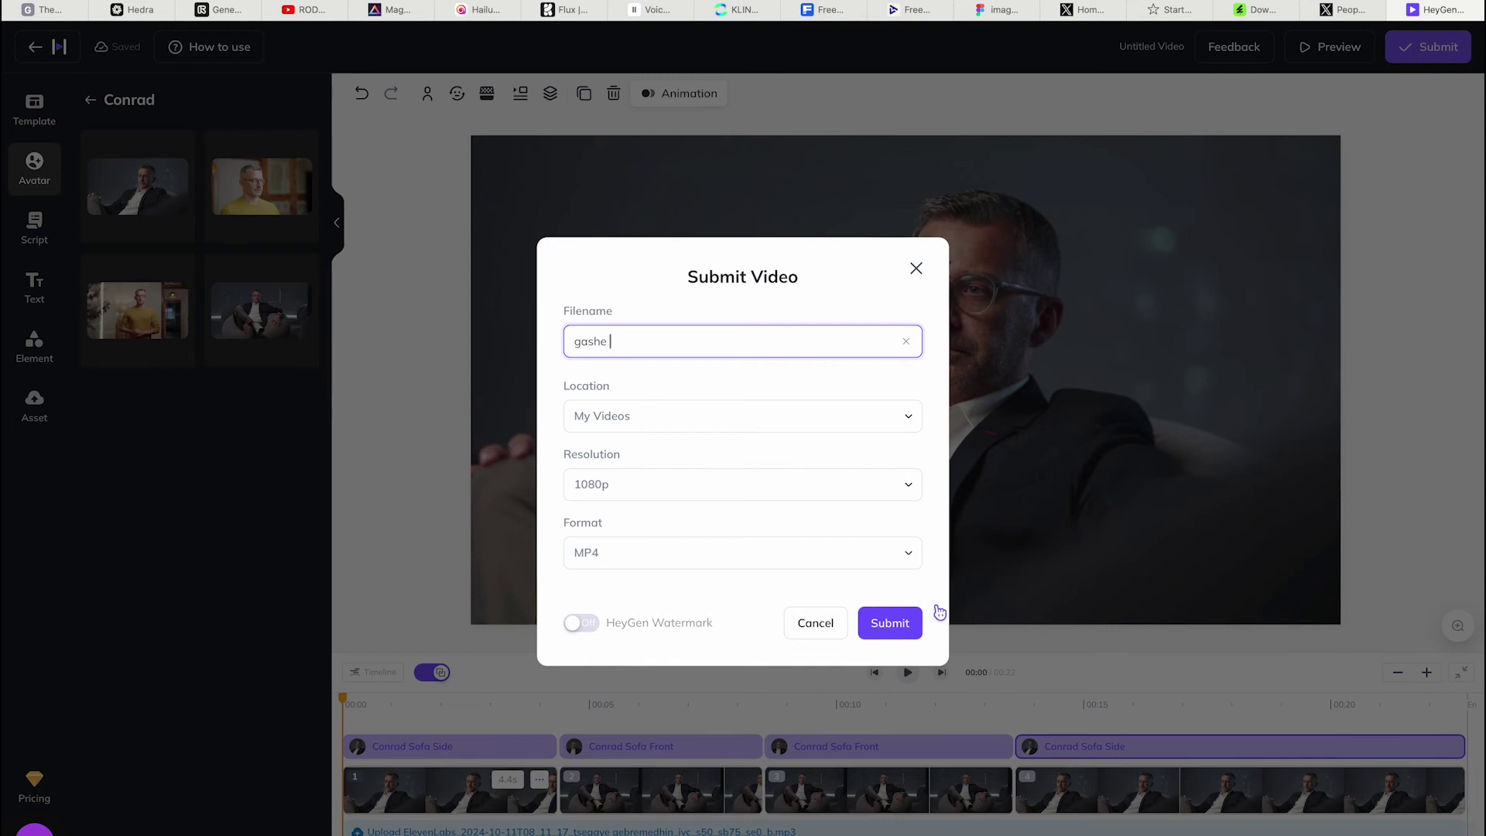
left_click(890, 625)
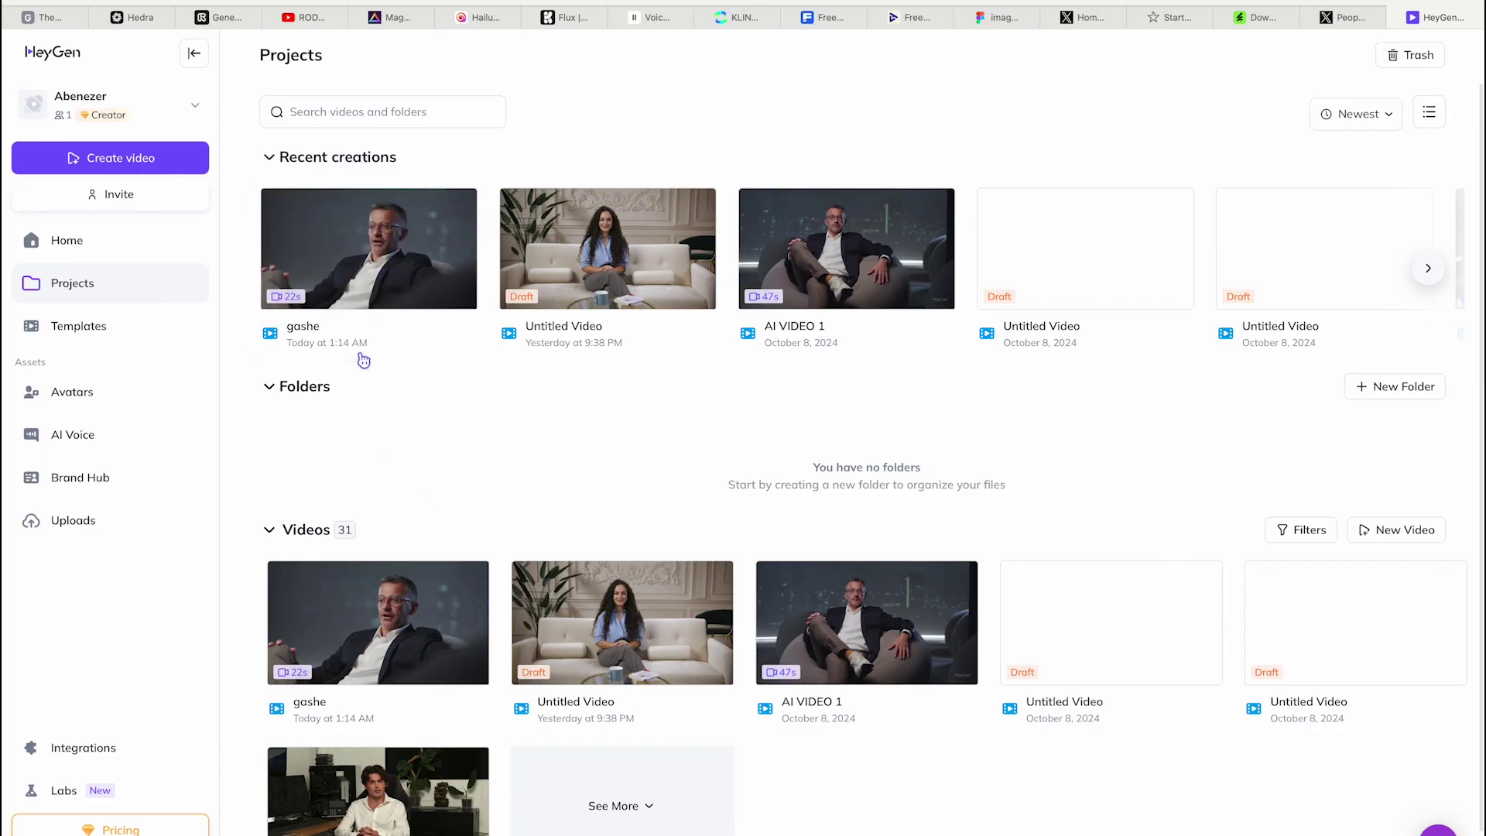
Open the finished gashe video from the recent creations and play it in full screen.
mouse_move(383, 298)
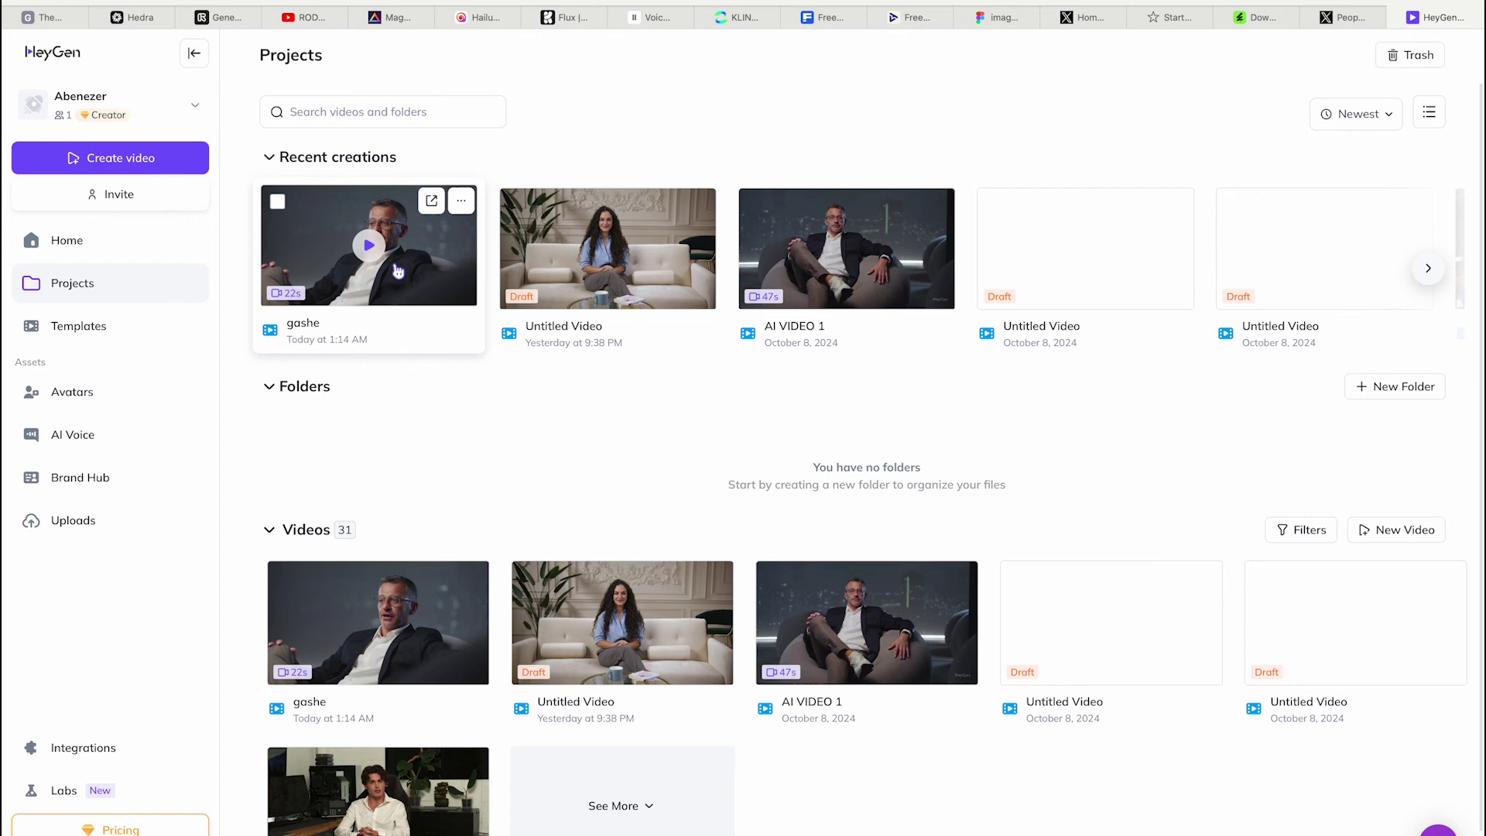
left_click(398, 270)
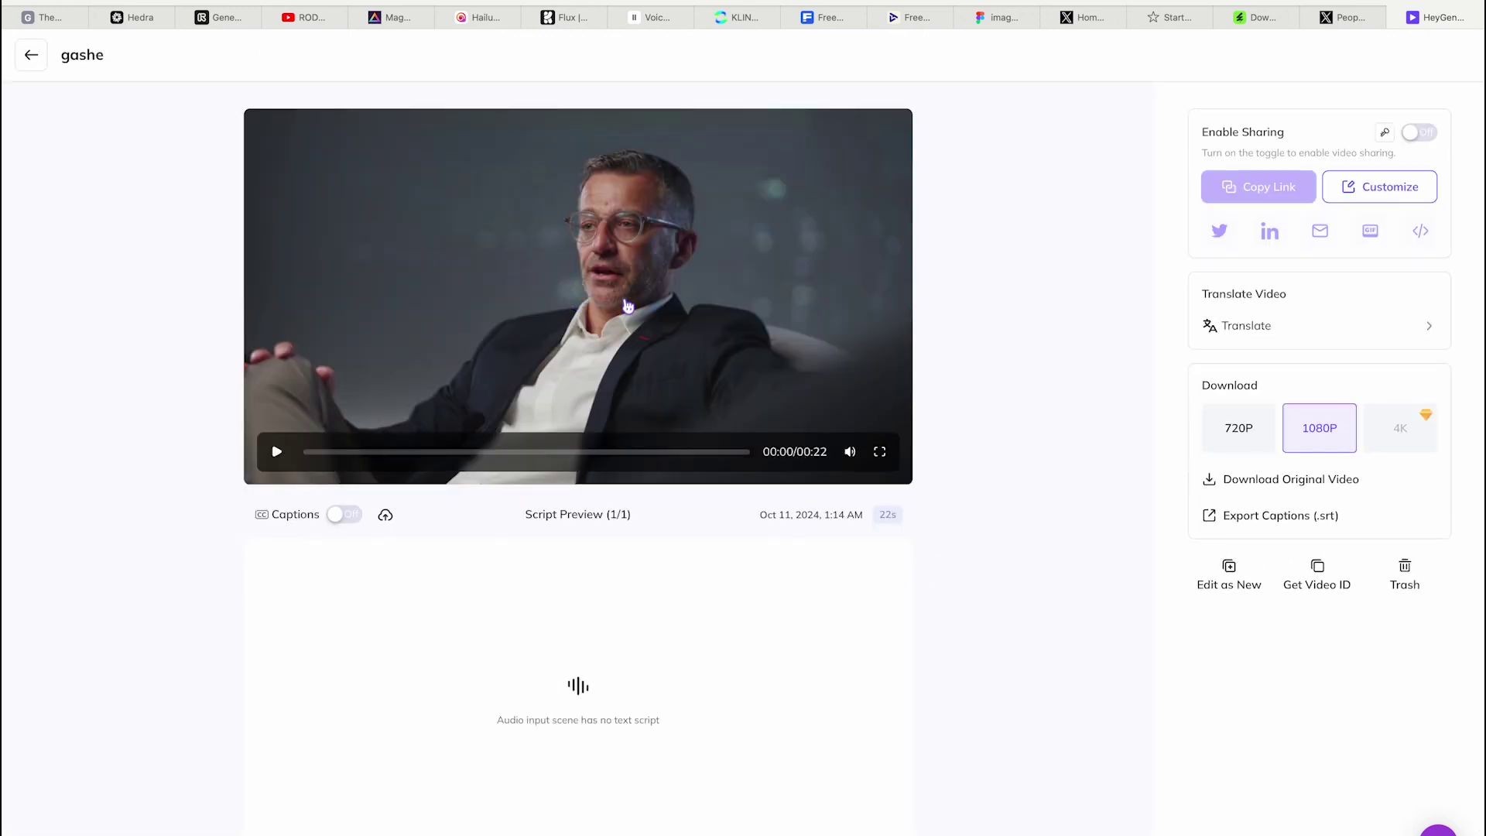
left_click(277, 452)
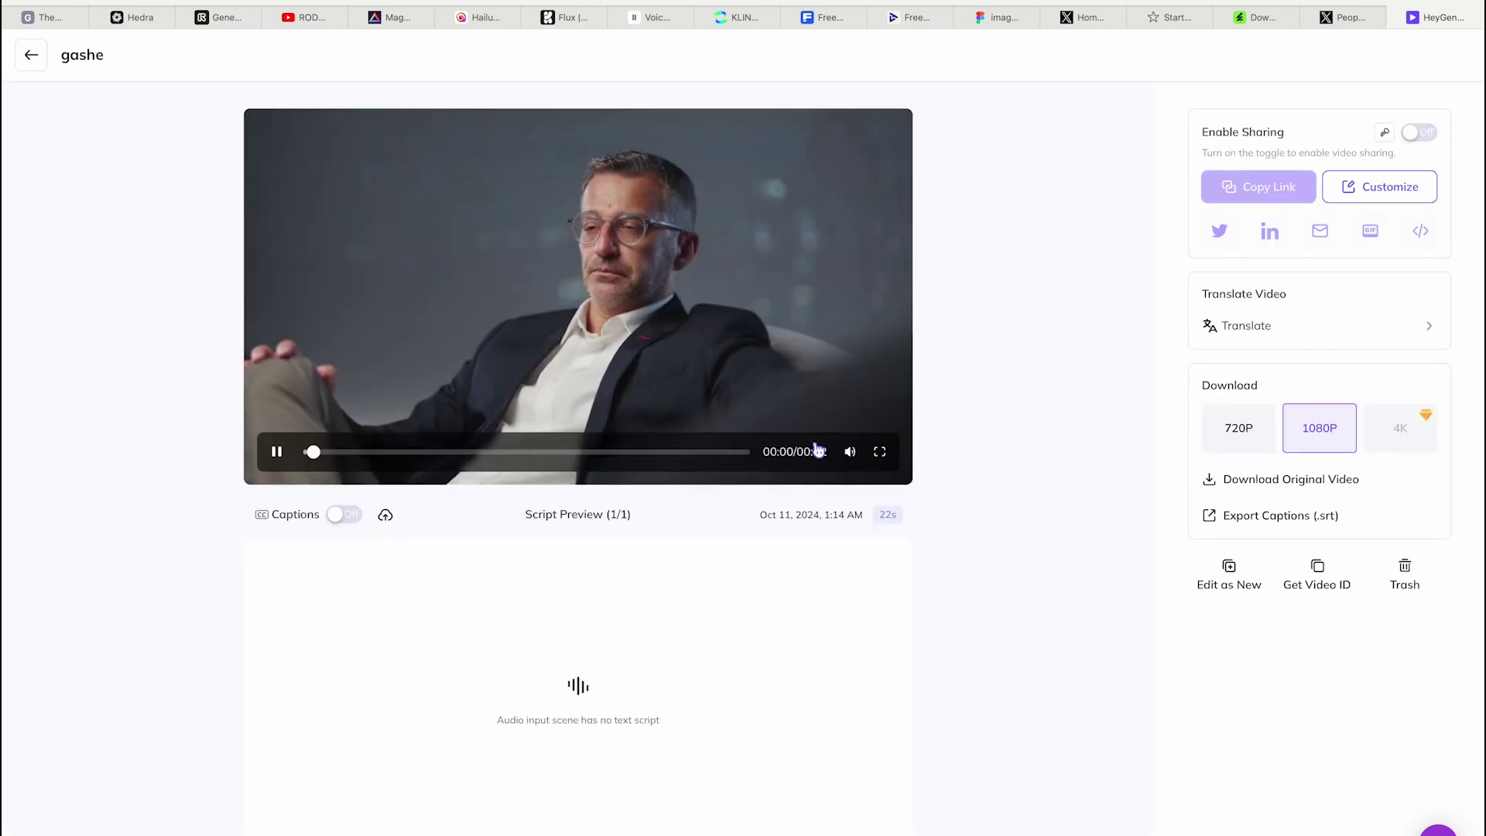
left_click(880, 452)
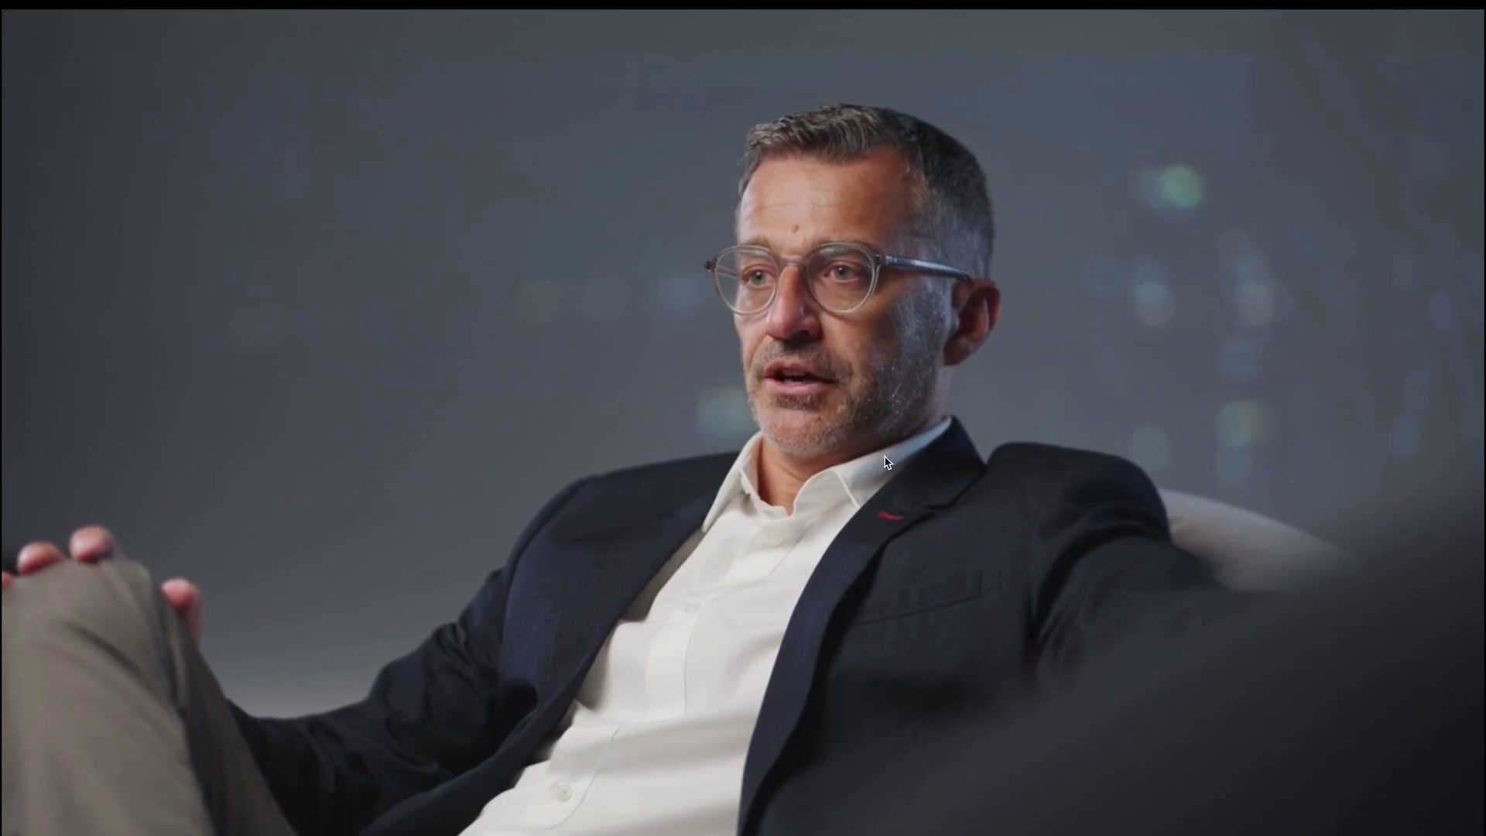